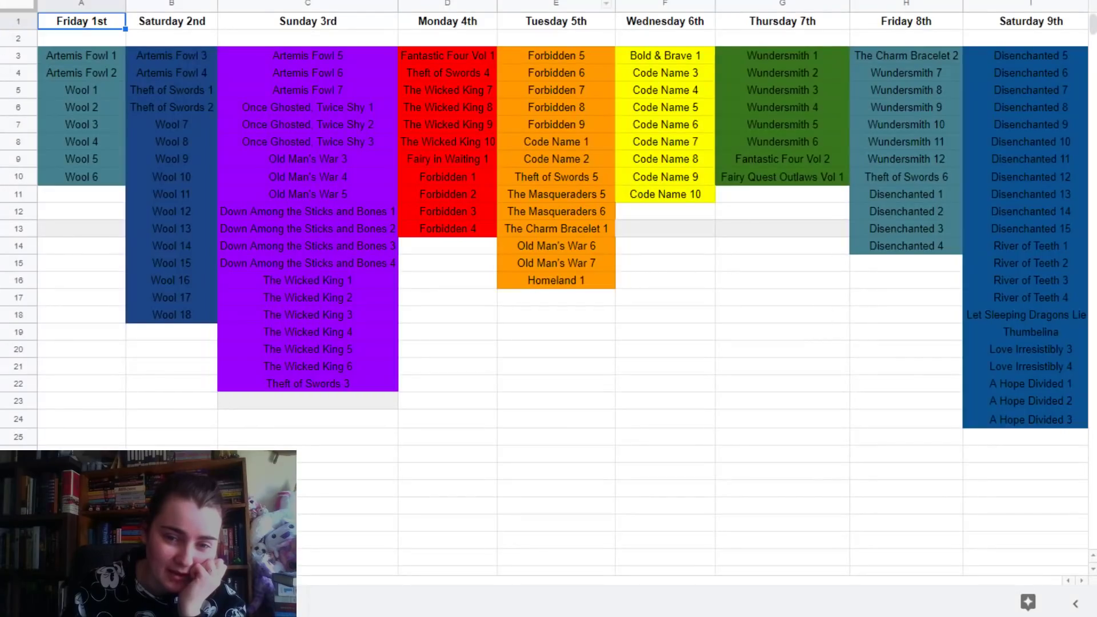
- Add the date headings Sunday 10th, Monday 11th and Tuesday 12th in row 1, in the columns following Saturday 9th
drag(320, 580, 796, 597)
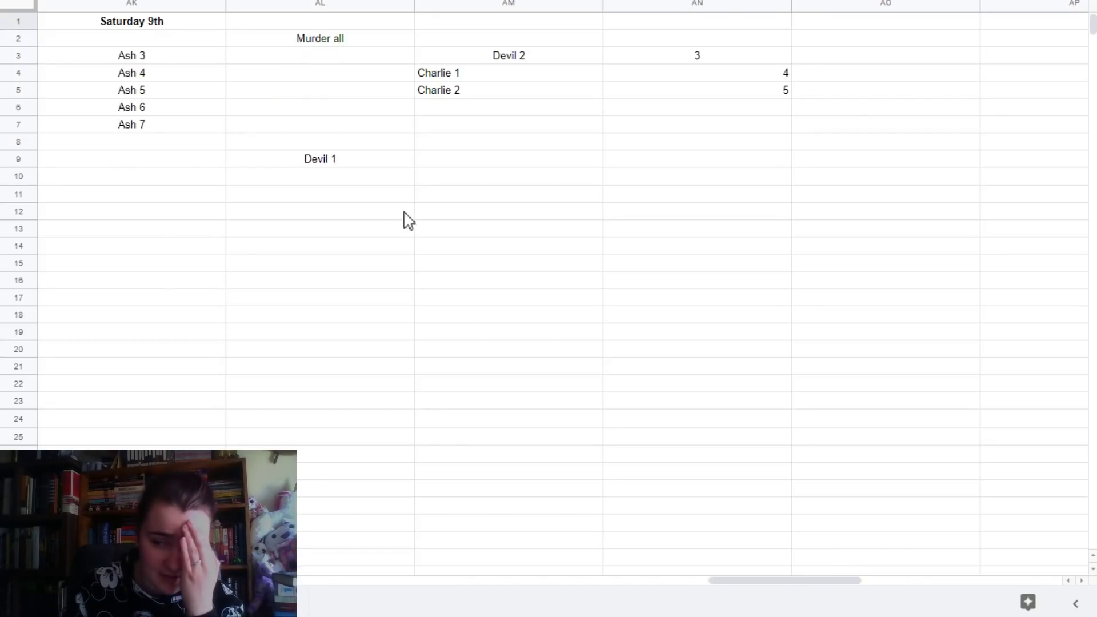
click(312, 22)
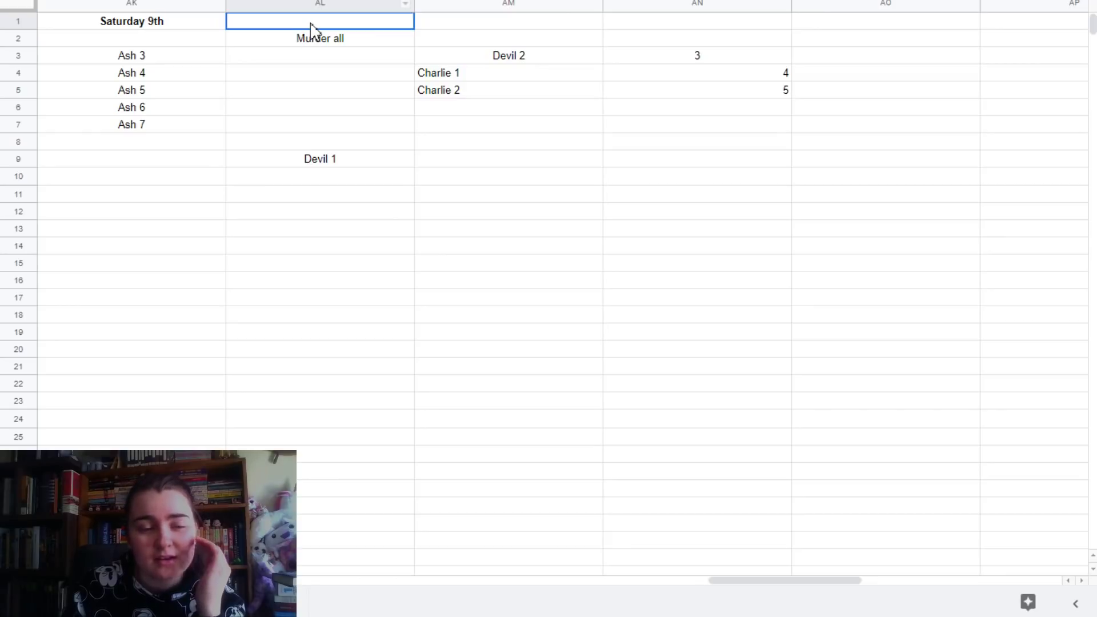
text(Sunda)
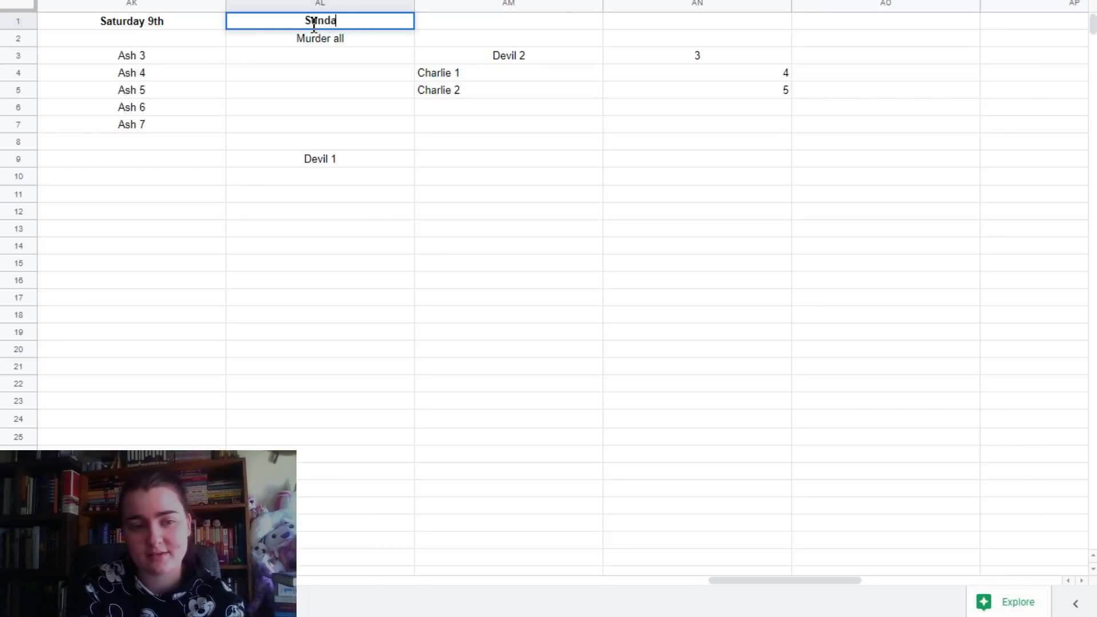
text(y 10th)
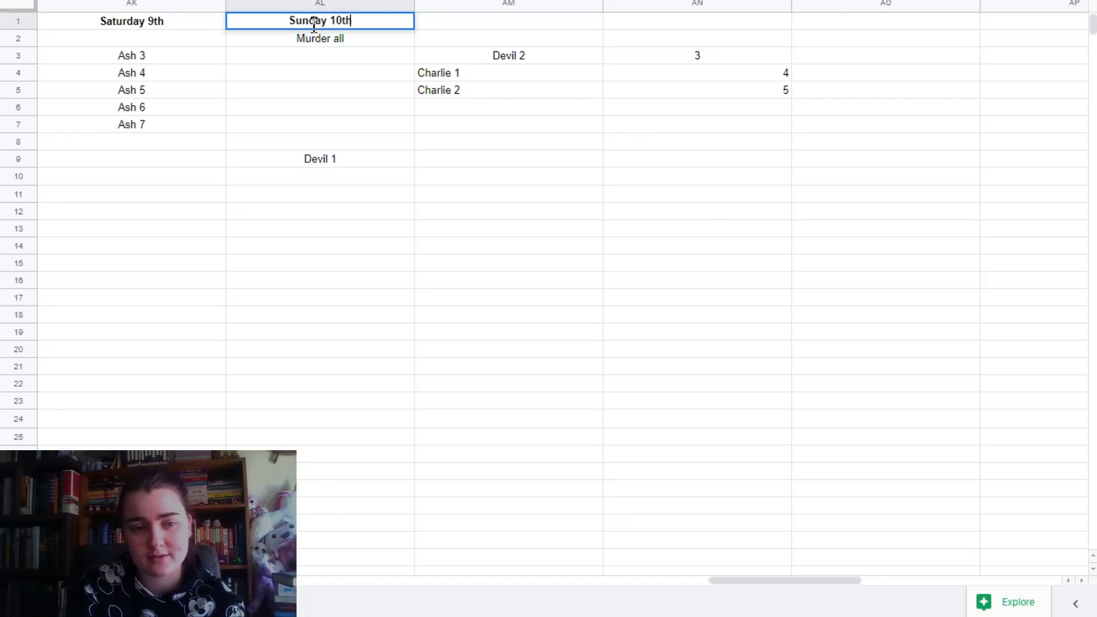
key(Tab)
text(Mo)
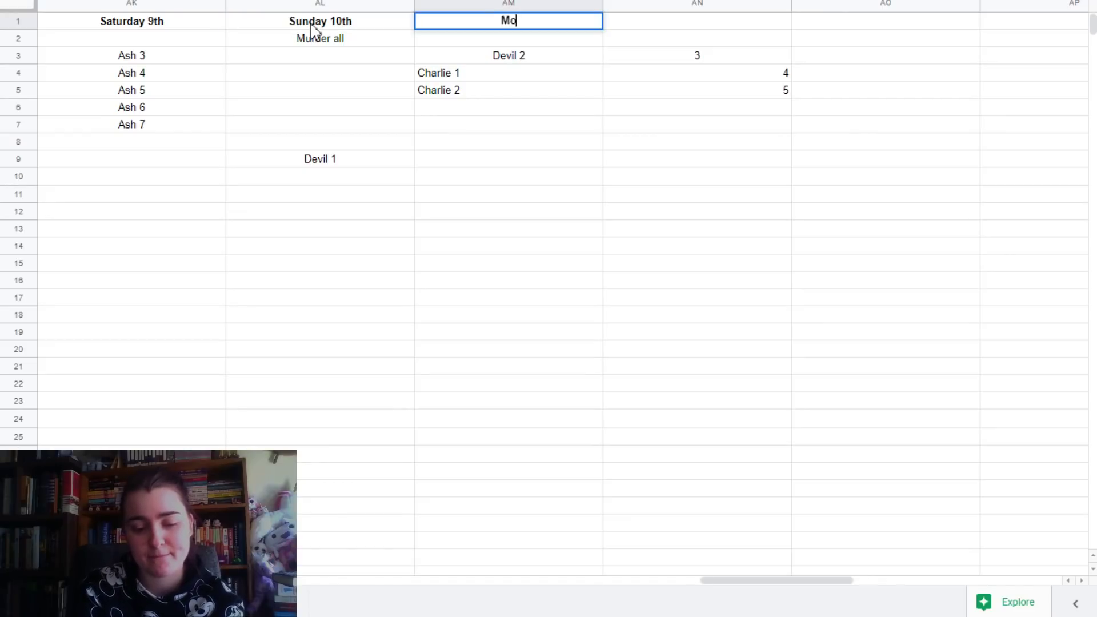
text(nday 1)
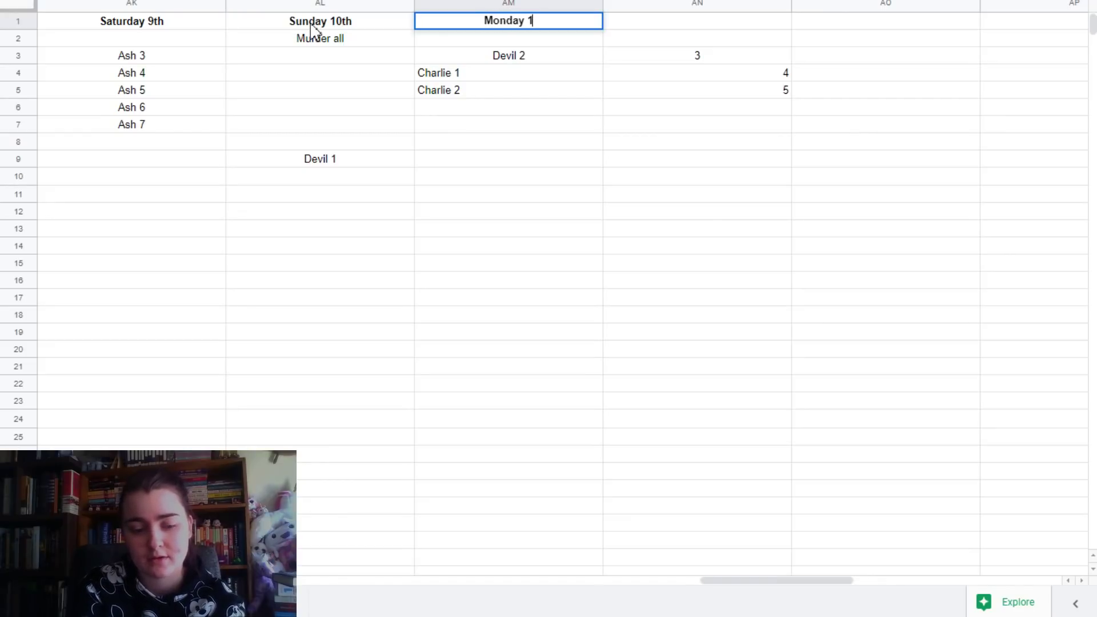
text(1th)
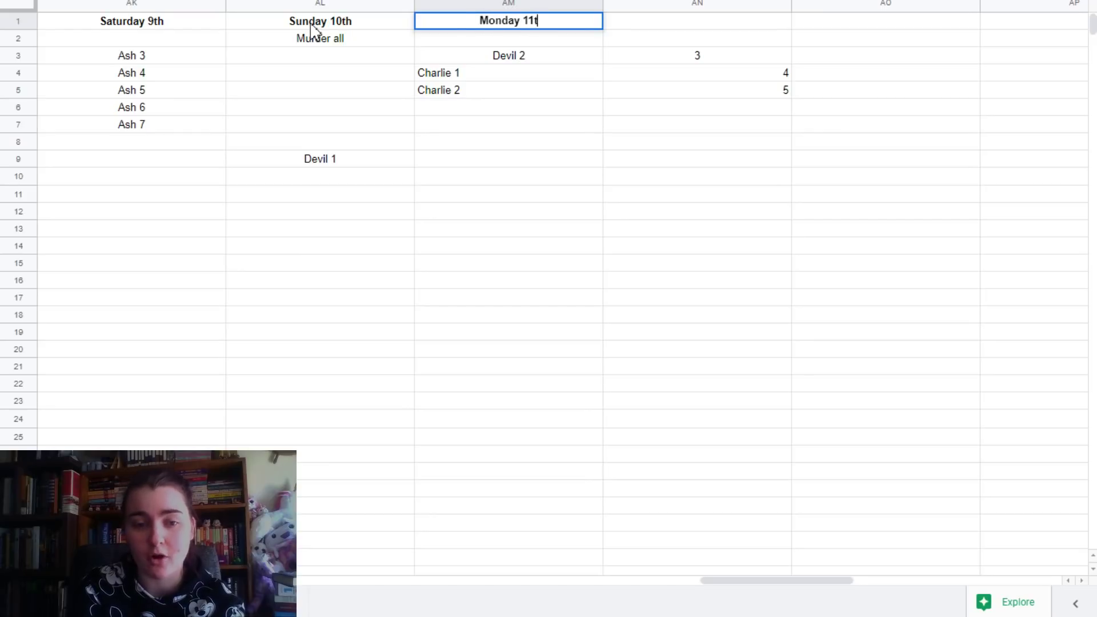
key(Tab)
text(Tue)
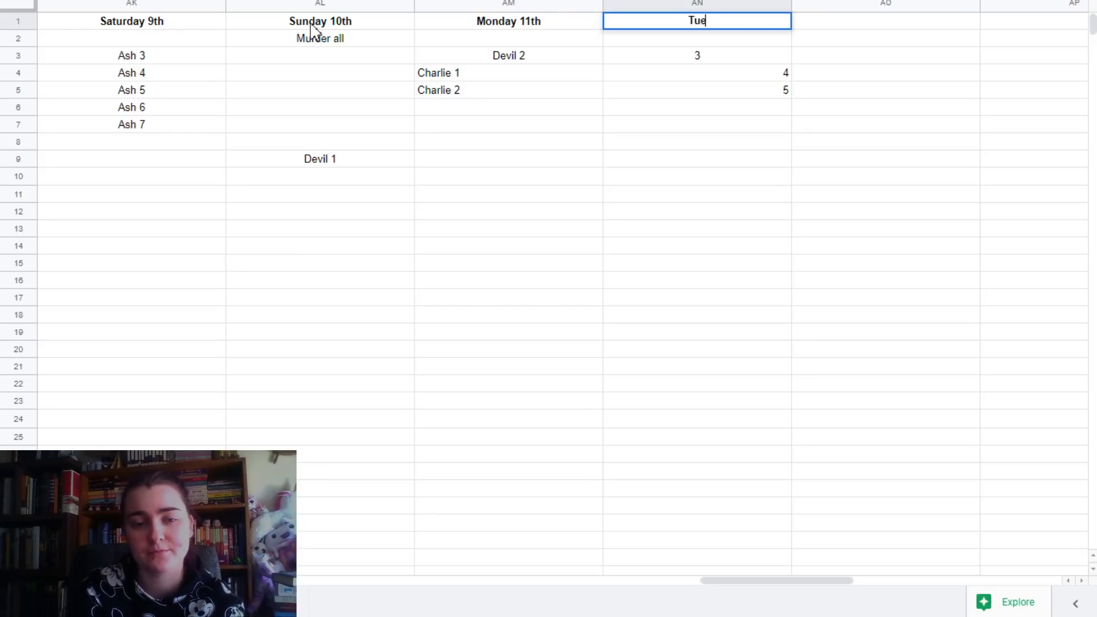
text(sday 12th)
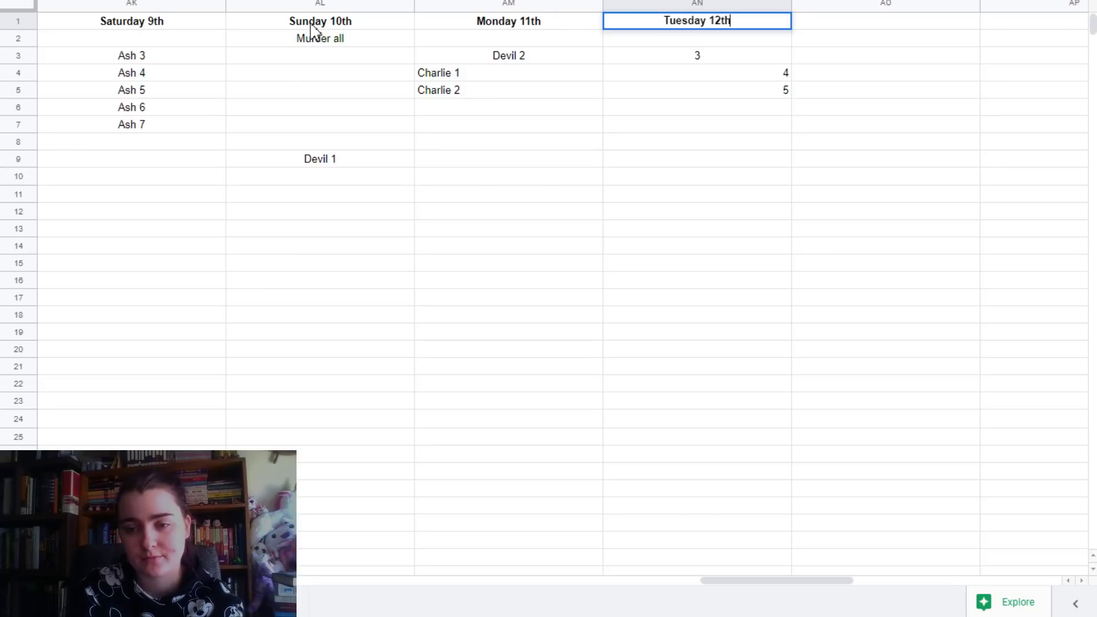
key(Tab)
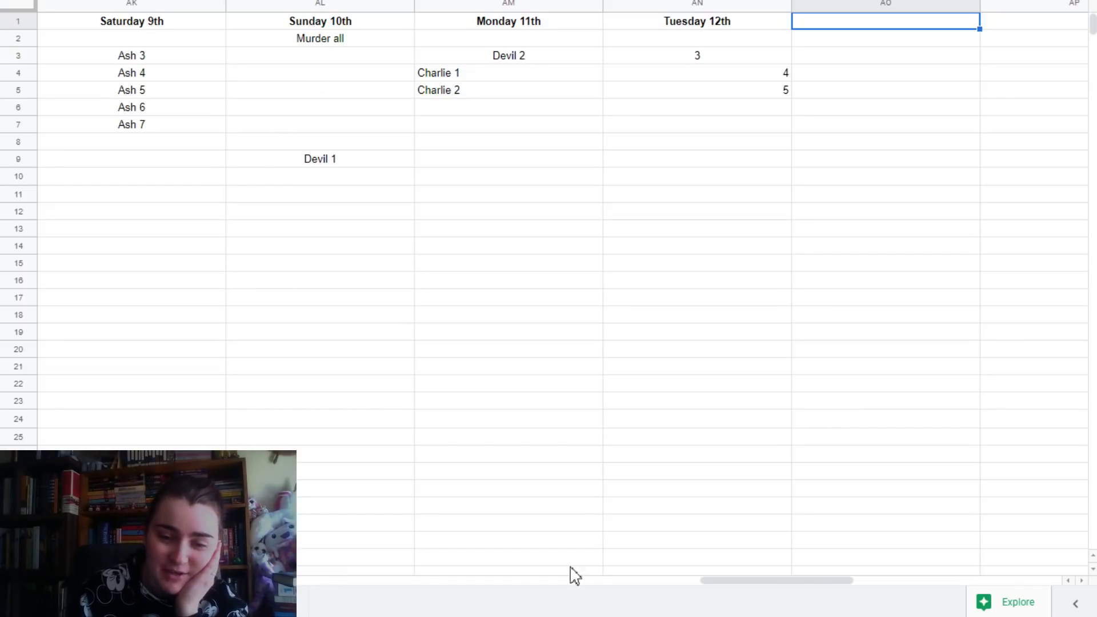
- Continue the row 1 date headings with Wednesday 13th, Thursday 14th and Friday 15th in columns AO to AQ
drag(757, 590, 851, 582)
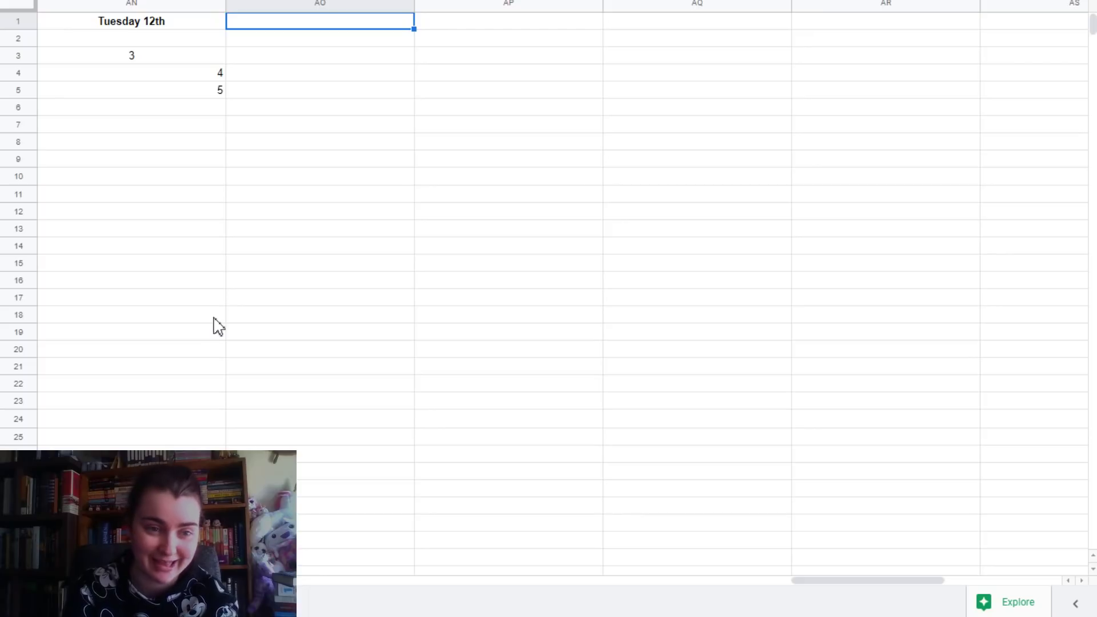
text(We)
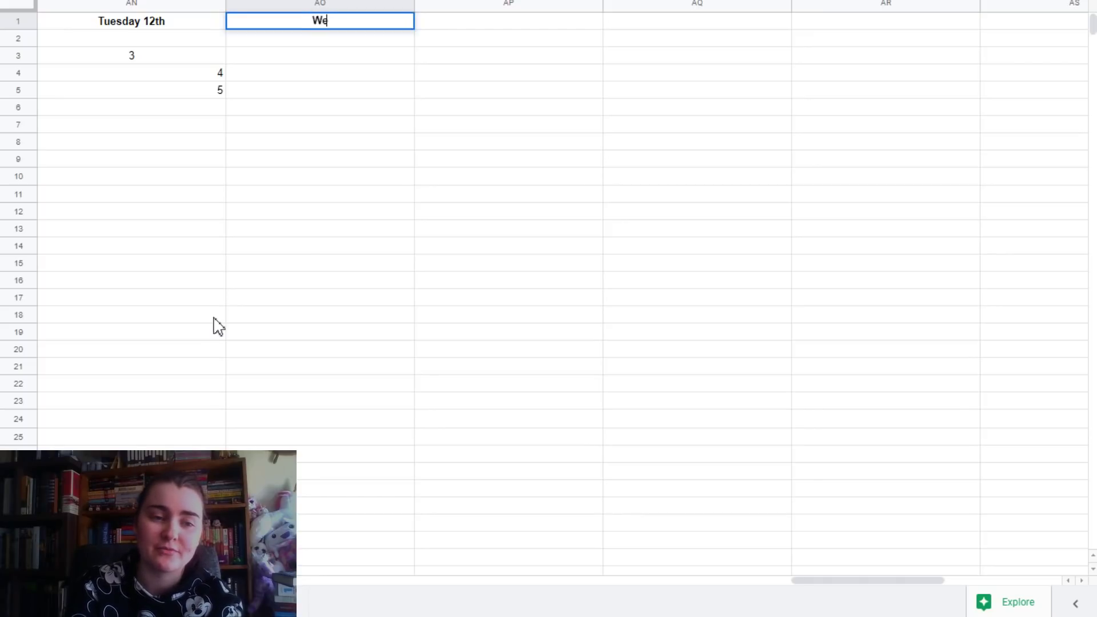
text(dnesday 13th)
key(Tab)
text(Thursday 14th)
key(Tab)
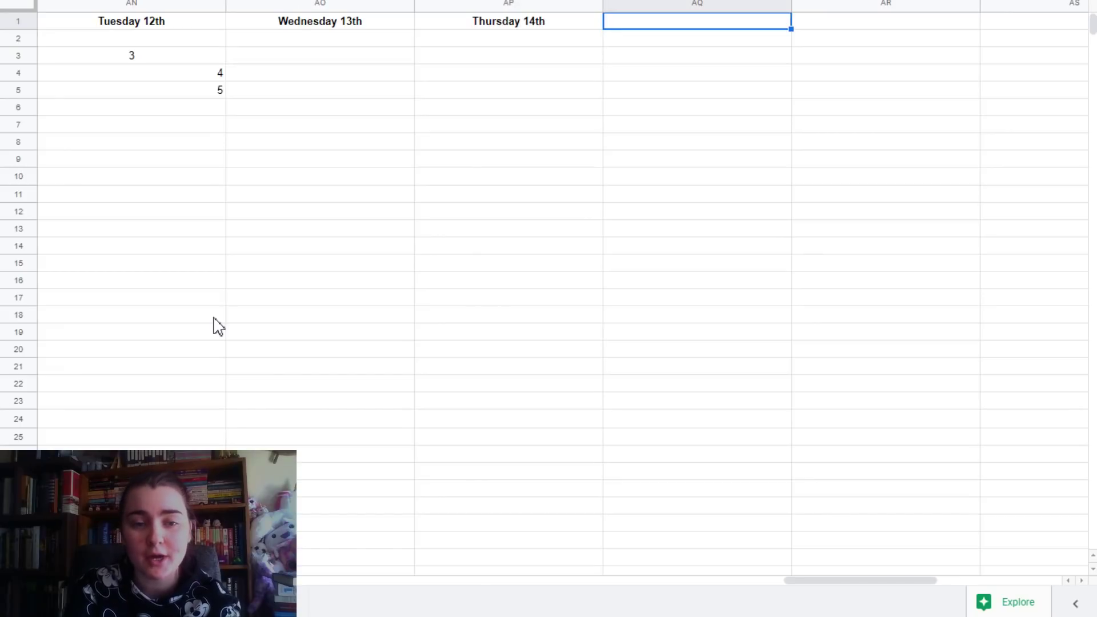
text(Frida)
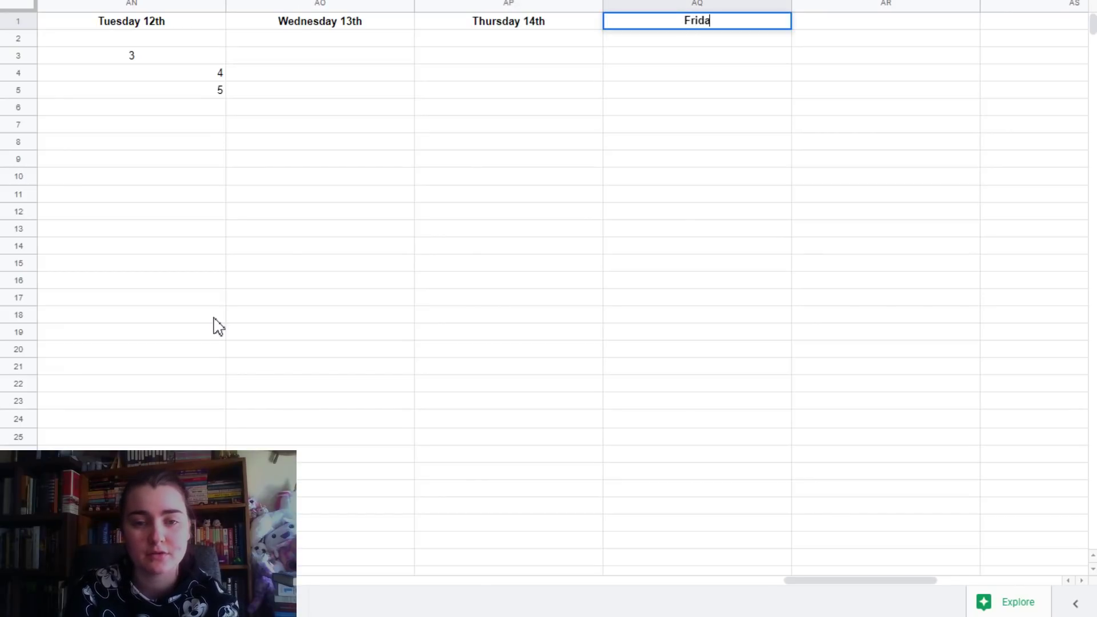
text(y 15th)
key(Tab)
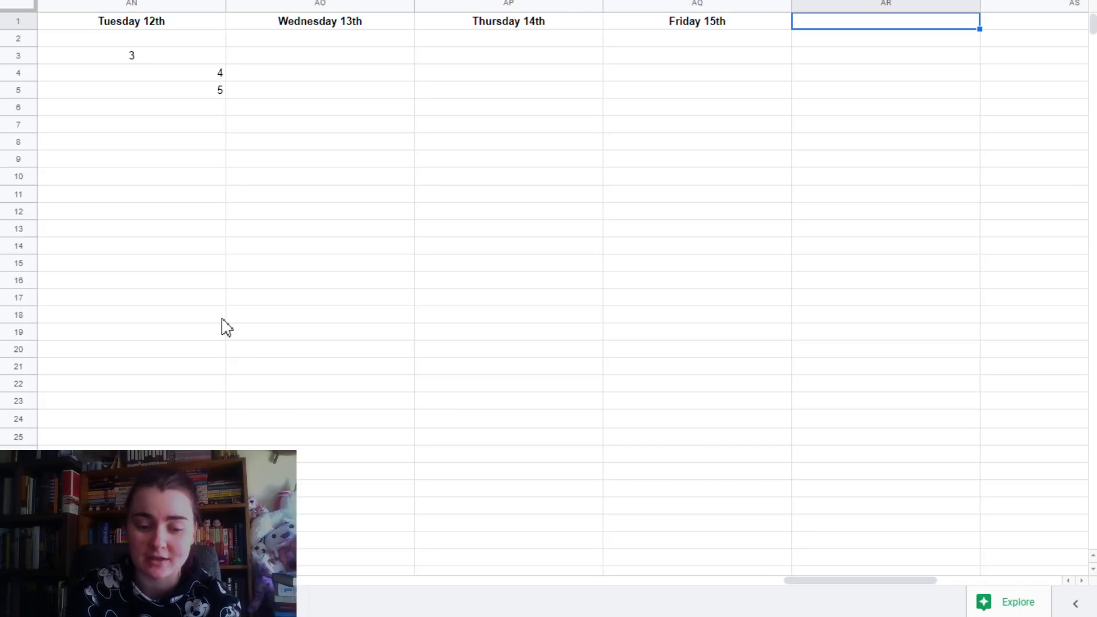
- Add the date headings Saturday 16th, Sunday 17th and Monday 18th in row 1, in columns AR to AT
text(Sa)
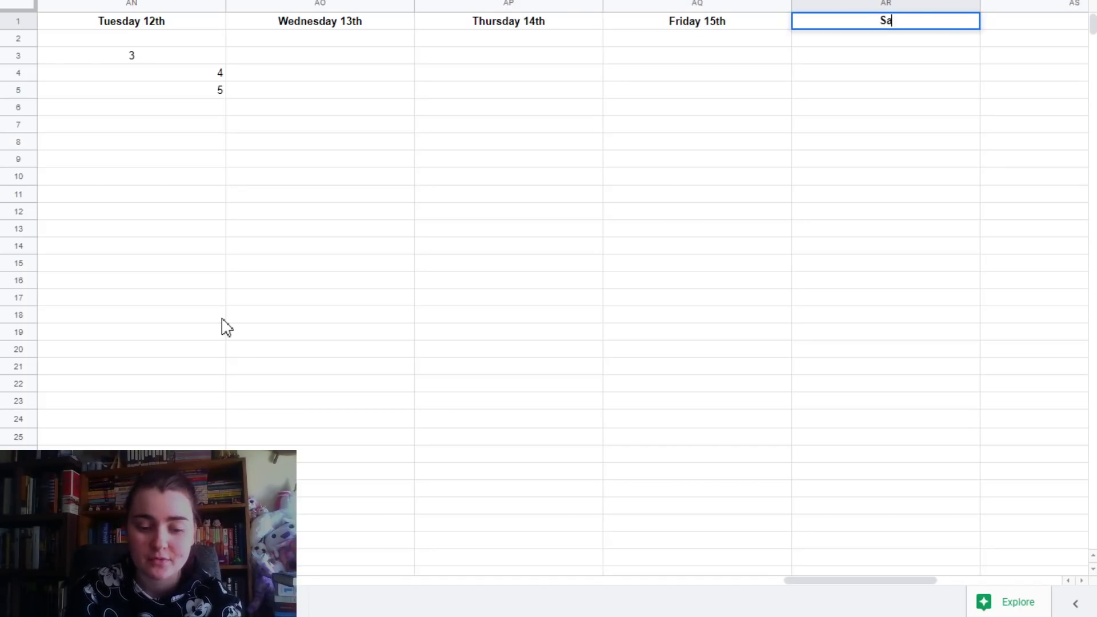
text(turda)
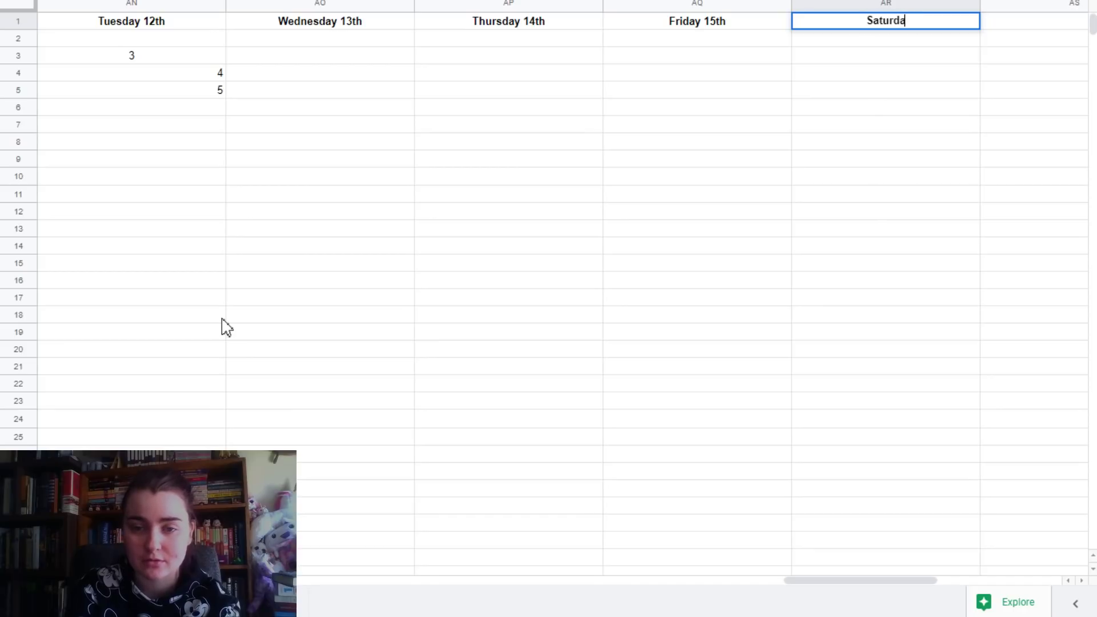
text(y 16)
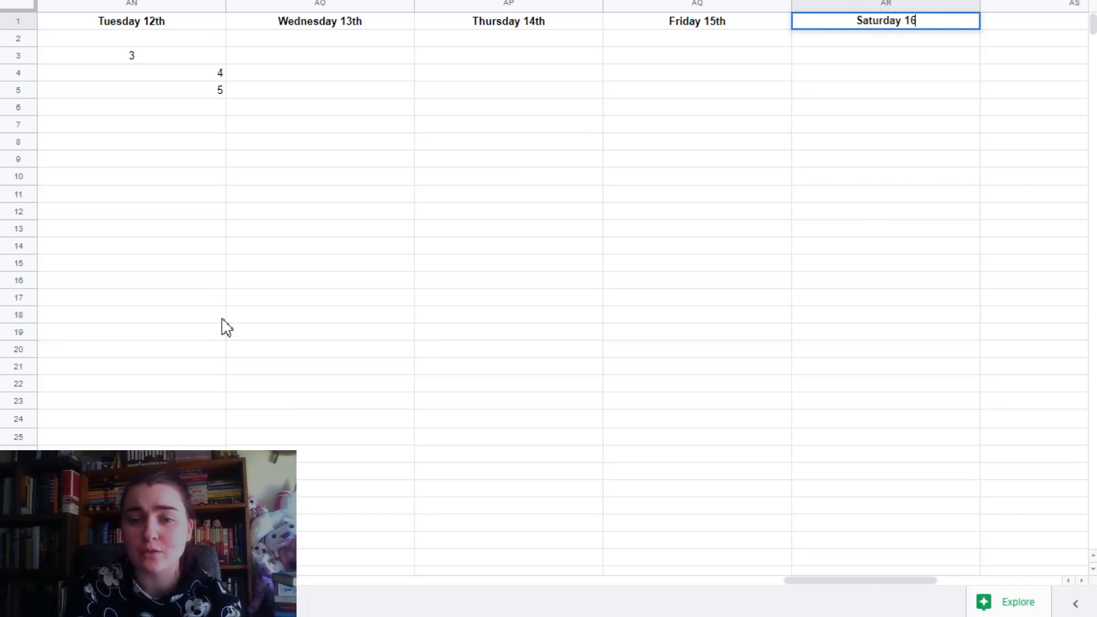
key(Tab)
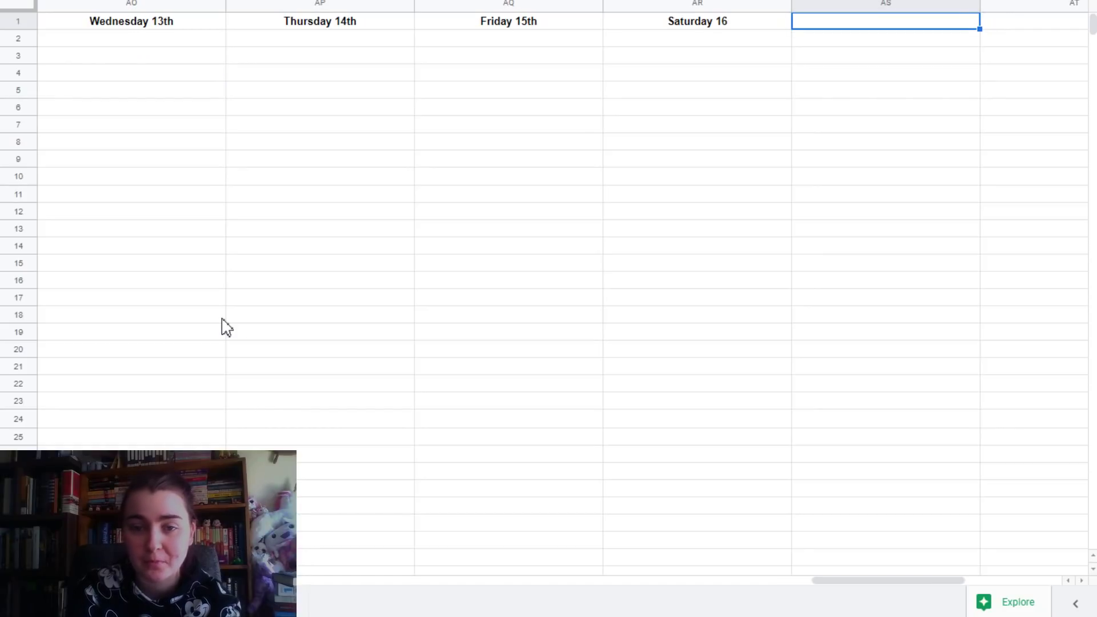
text(Sunday)
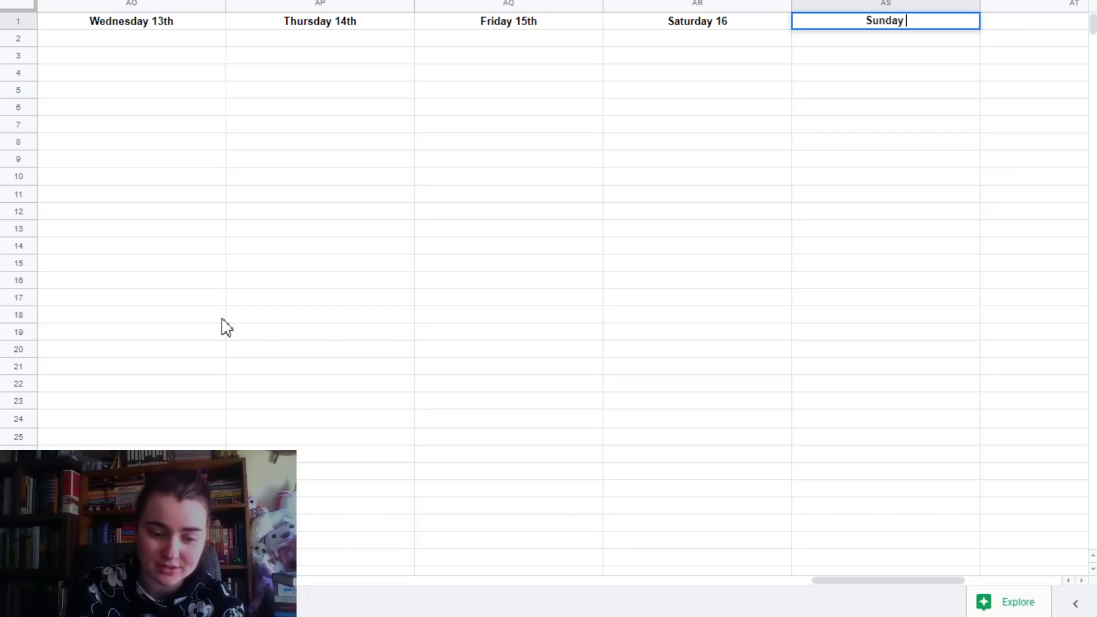
text(17th)
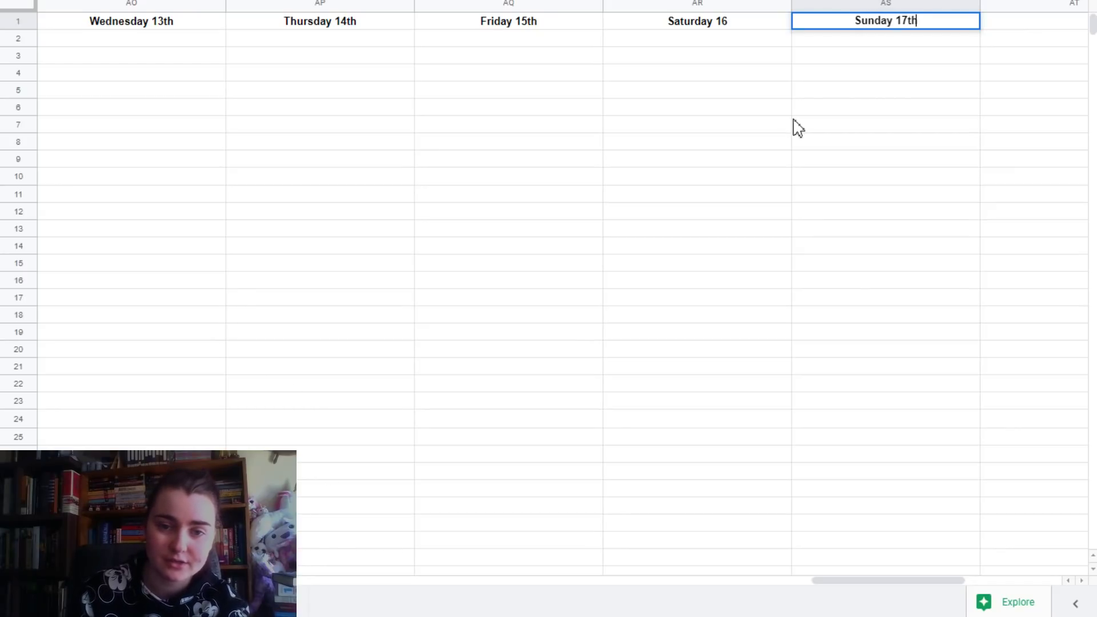
double_click(734, 21)
text(th)
double_click(1020, 23)
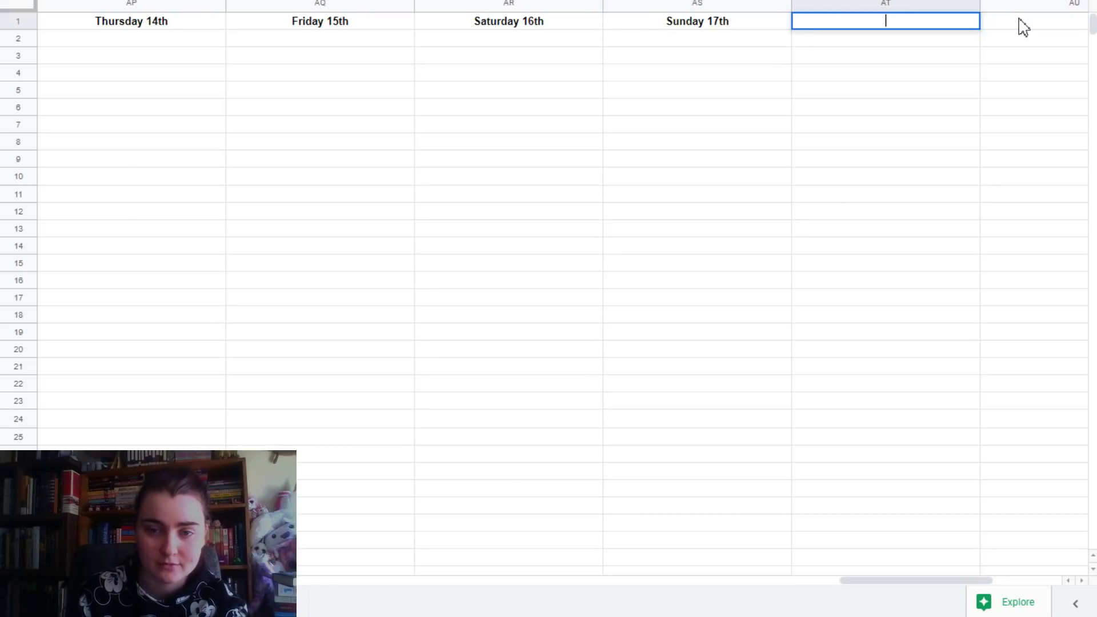
text(Monday 18th)
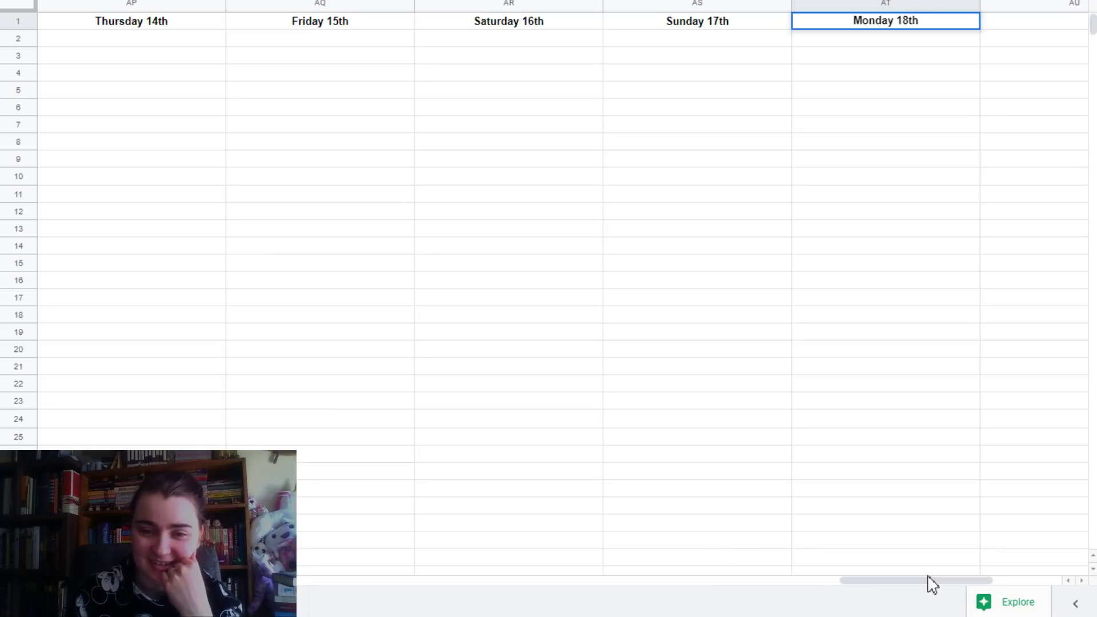
- Enter 6 and 7 in rows 3 and 4 under Wednesday 13th, and 1 in row 3 under Thursday 14th
drag(930, 583, 896, 577)
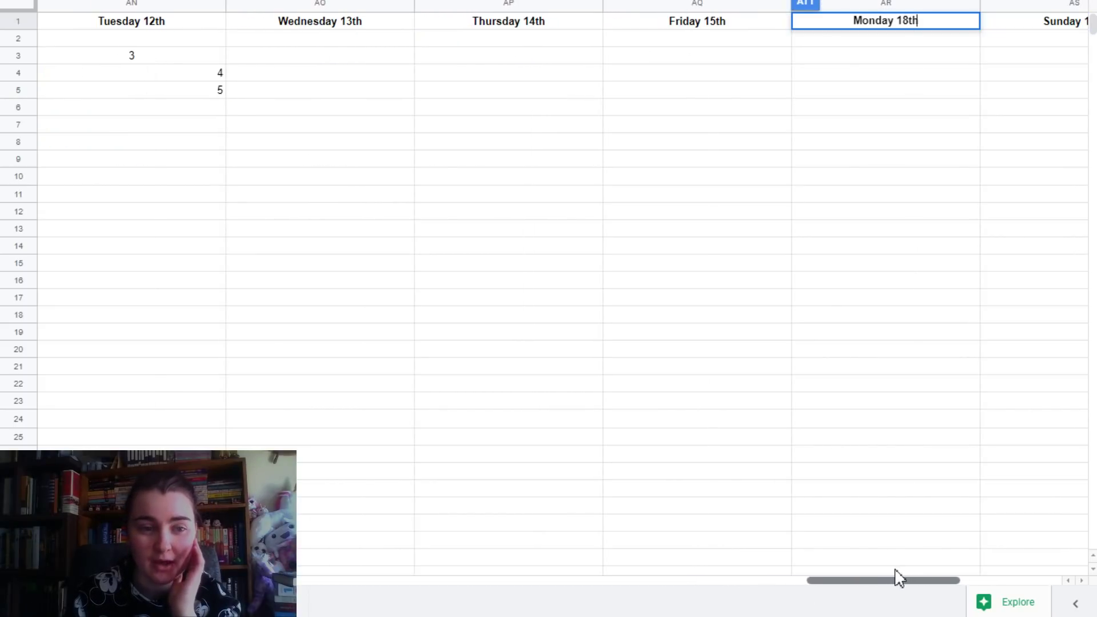
click(426, 96)
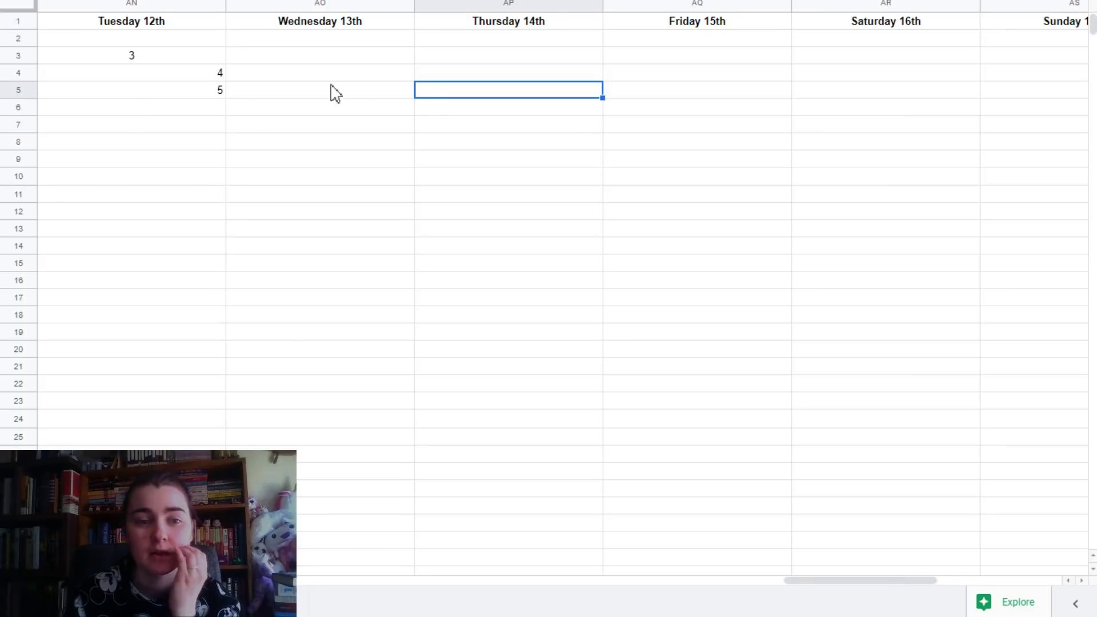
click(333, 65)
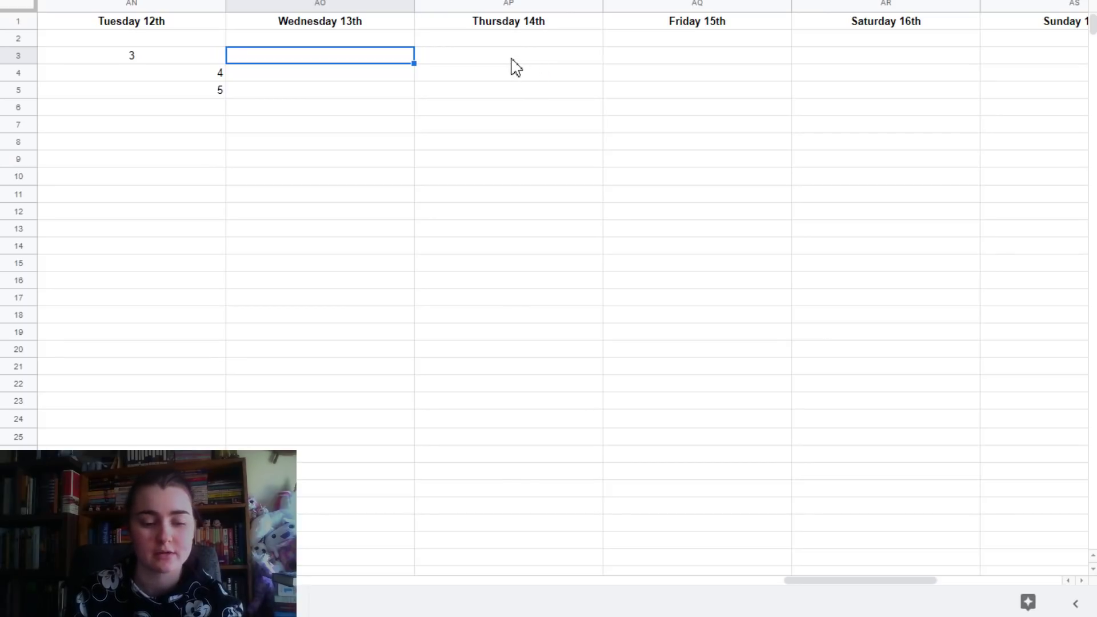
text(6)
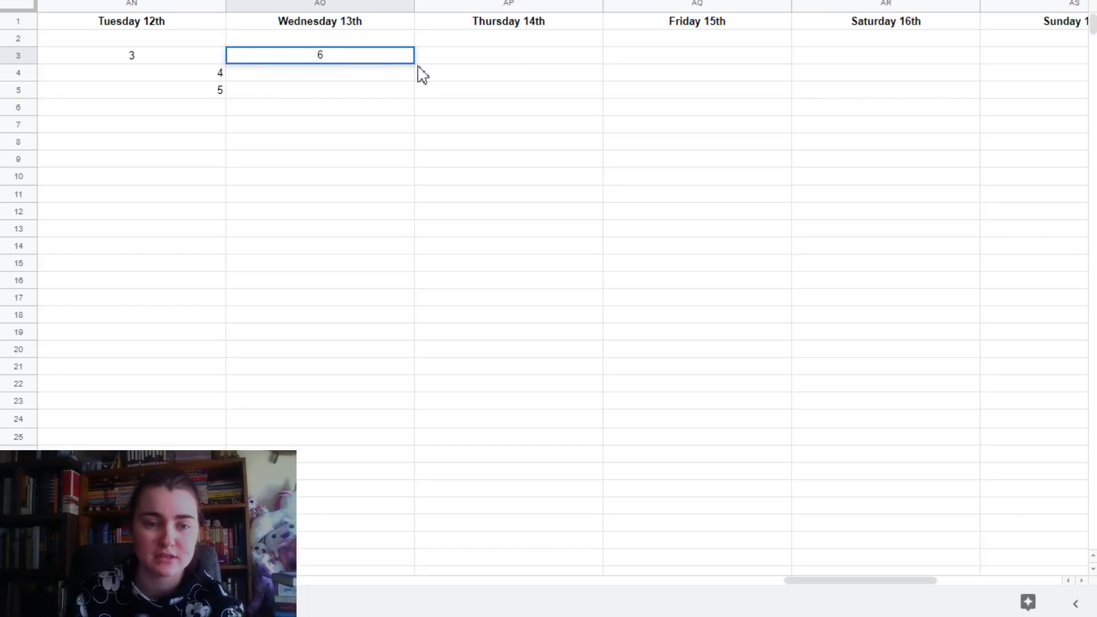
key(Return)
text(7)
click(518, 38)
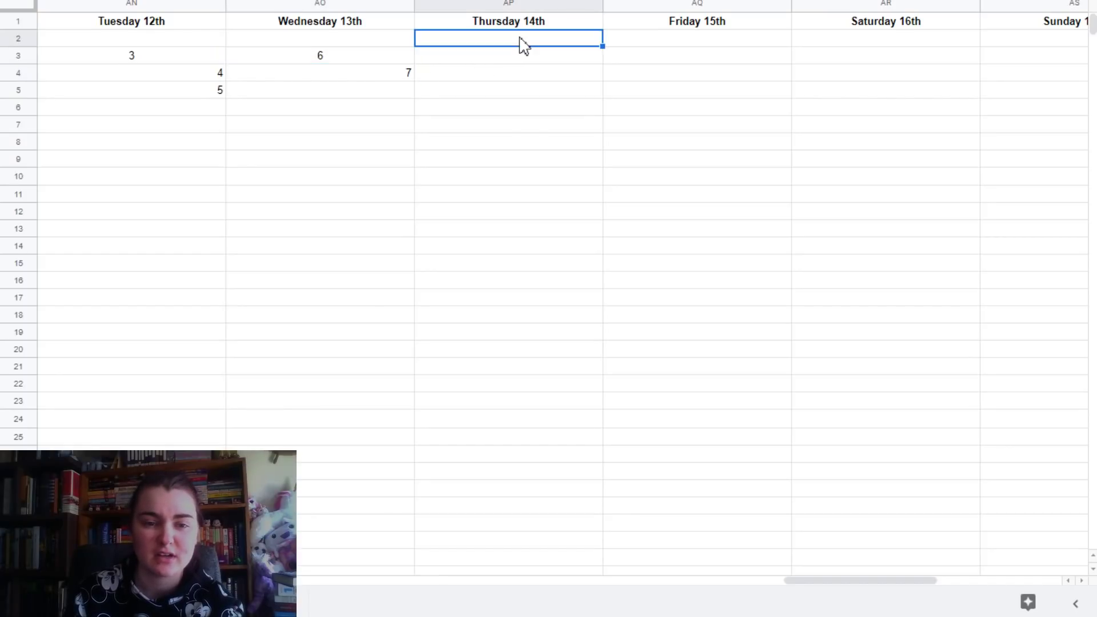
click(517, 58)
text(1)
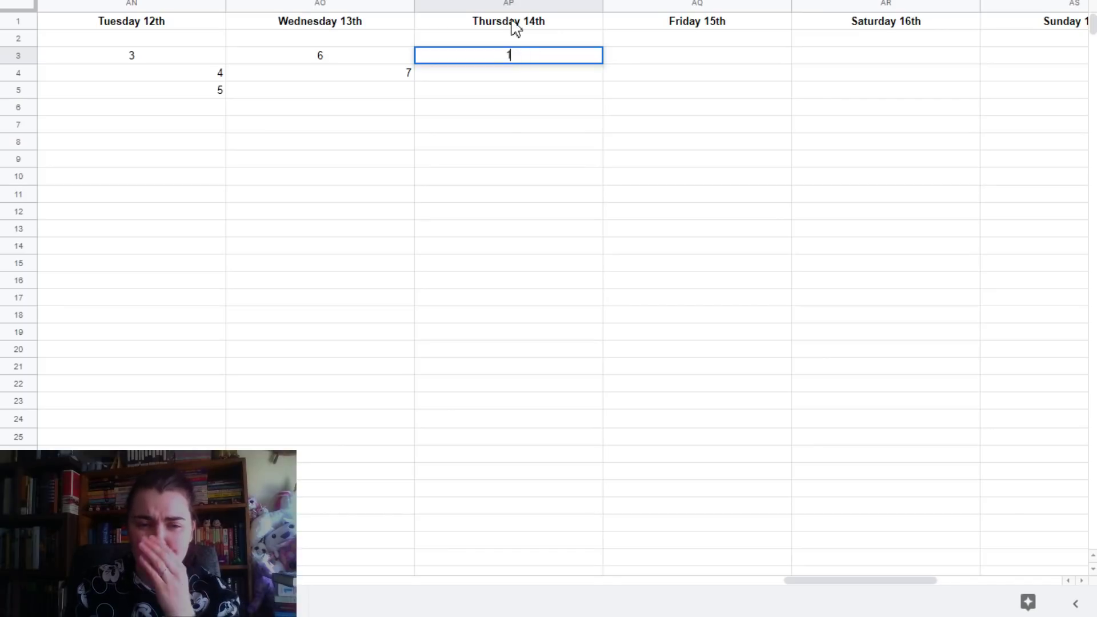
drag(651, 174, 651, 172)
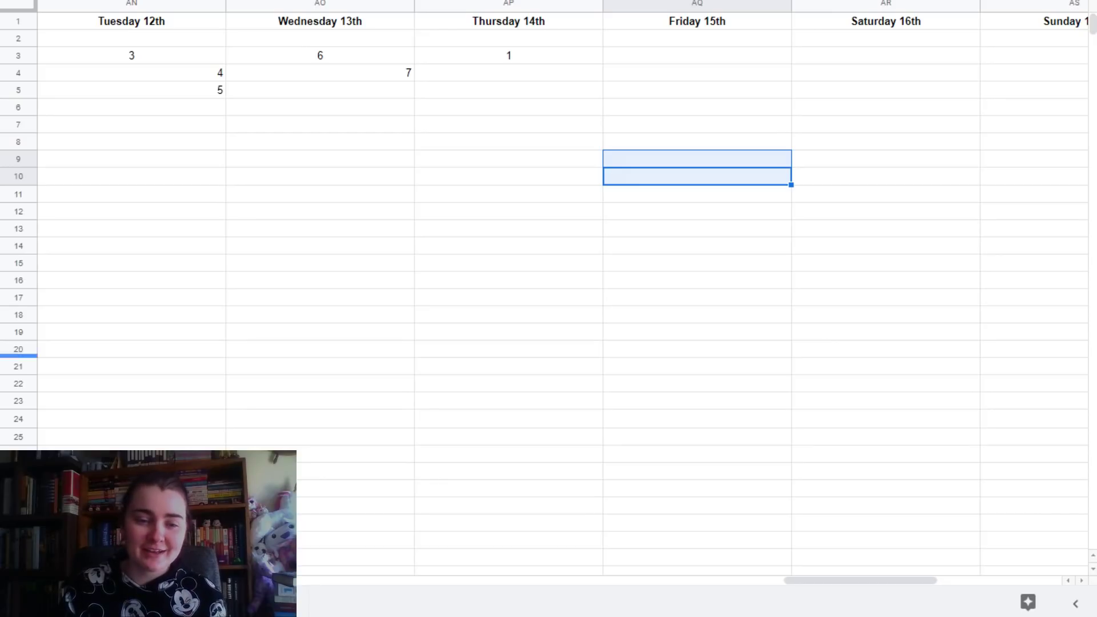
- Fill the Wednesday 27th entries, from No Beast so Fierce 3 to Sin and Ink 8, with yellow
click(132, 281)
drag(860, 587, 565, 593)
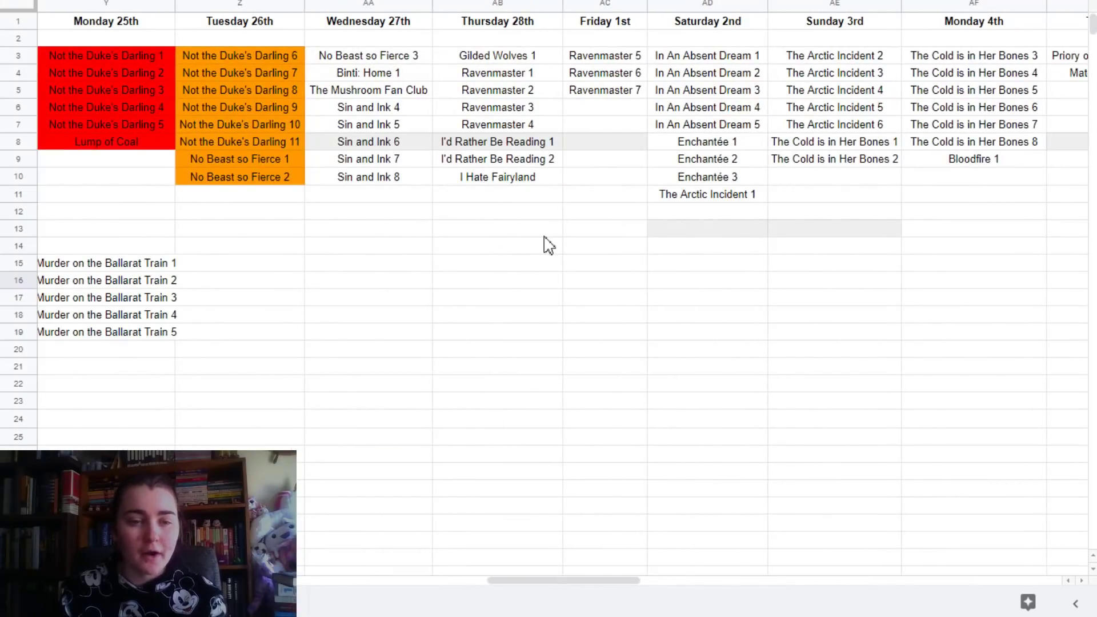
click(343, 56)
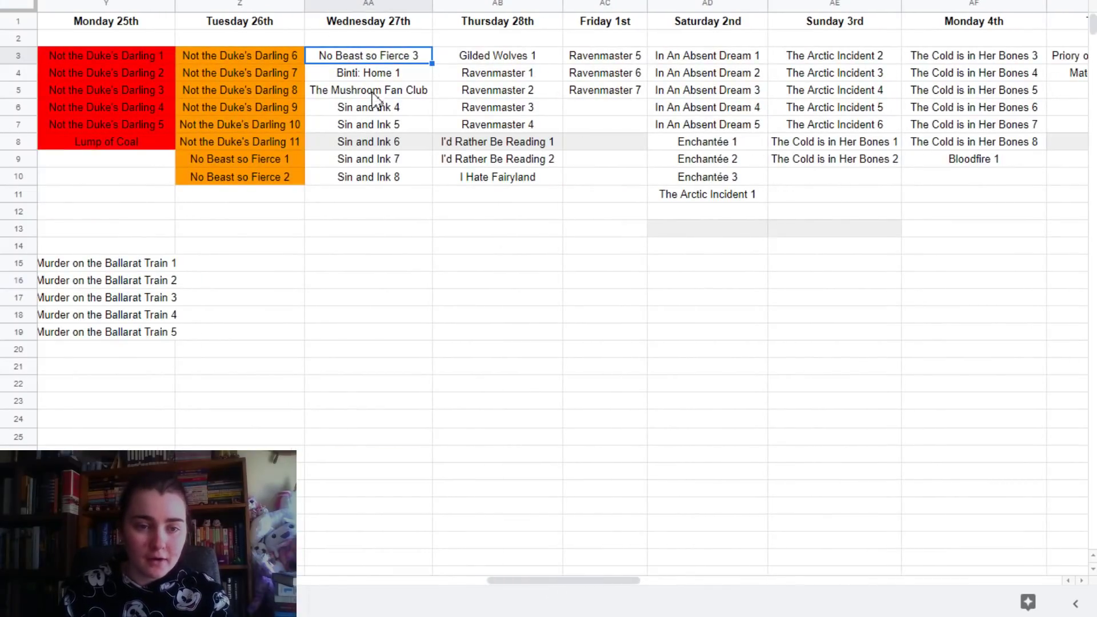
shift+click(367, 177)
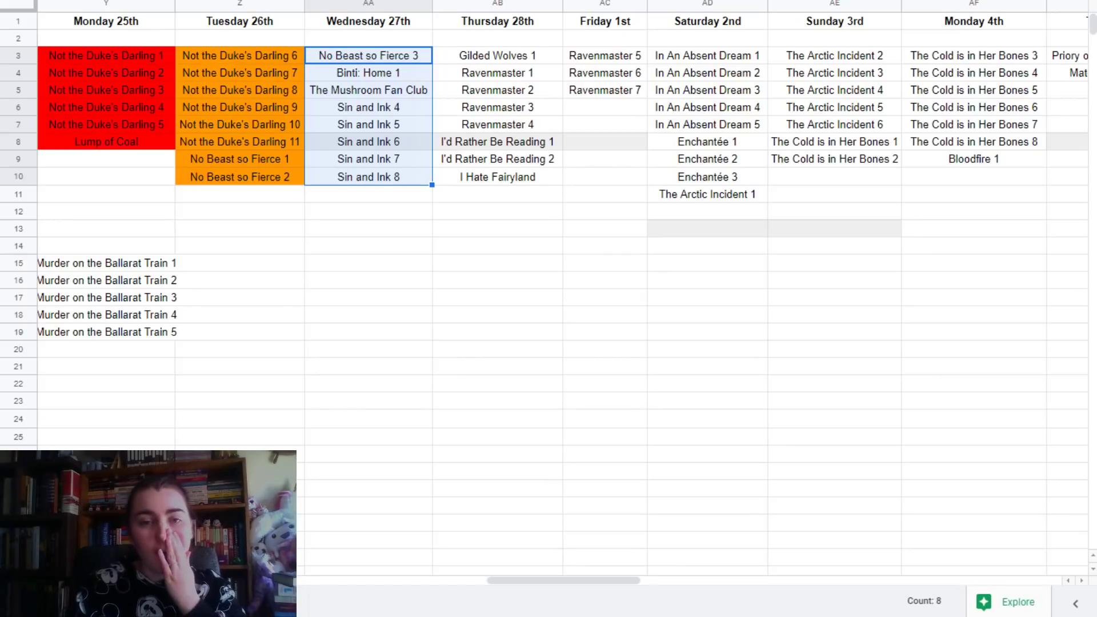
click(572, 0)
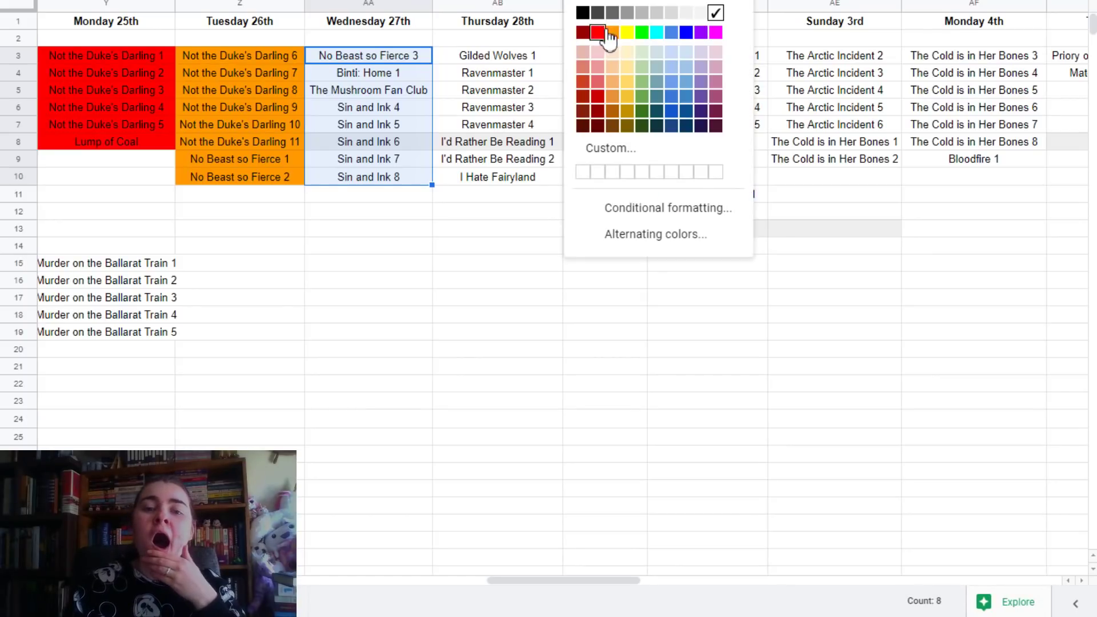
click(626, 33)
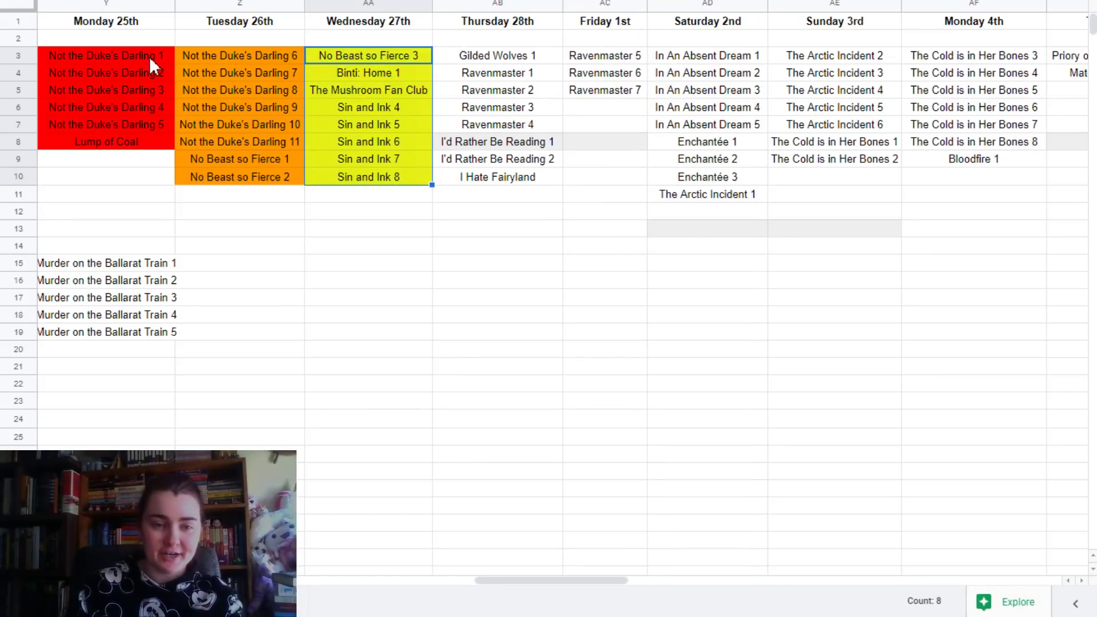
- Fill the Thursday 28th entries, from Gilded Wolves 1 to I Hate Fairyland, with dark green
click(504, 57)
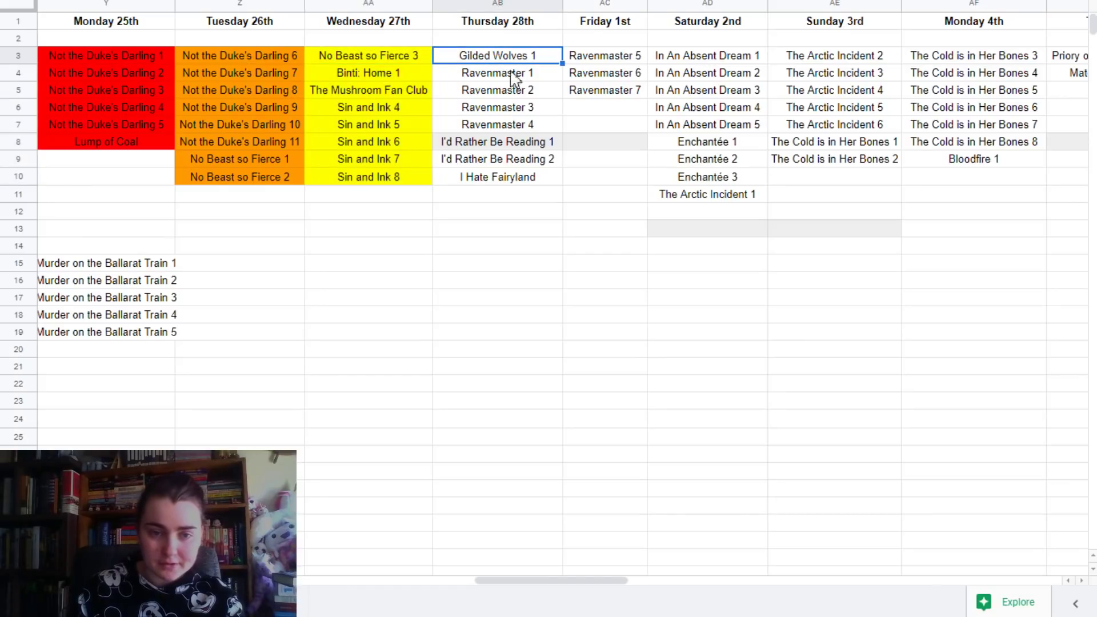
shift+click(528, 184)
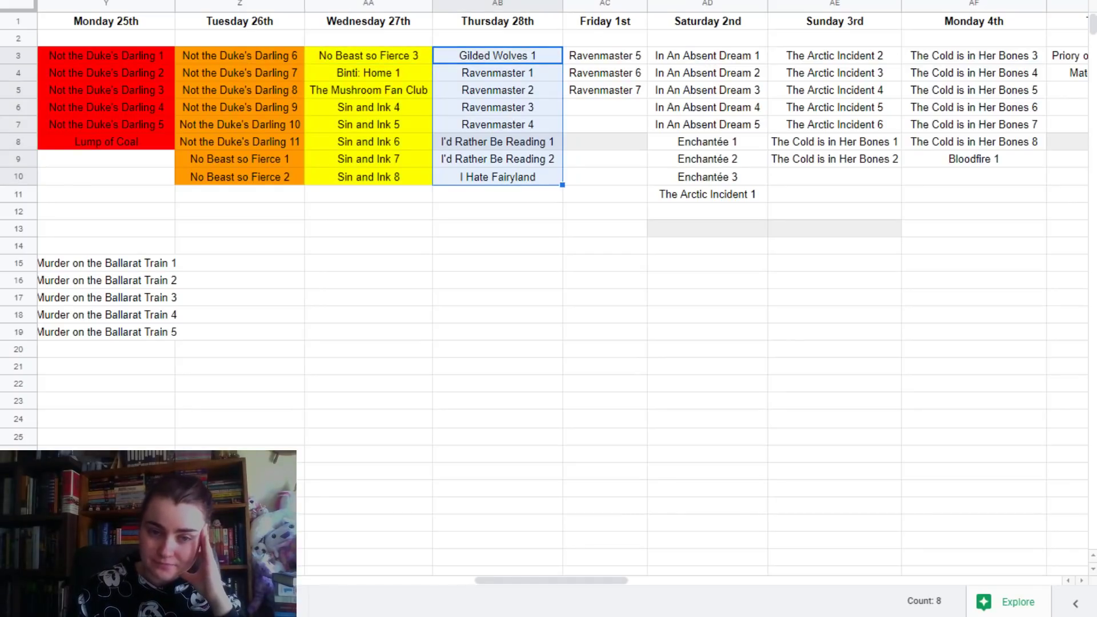
click(573, 0)
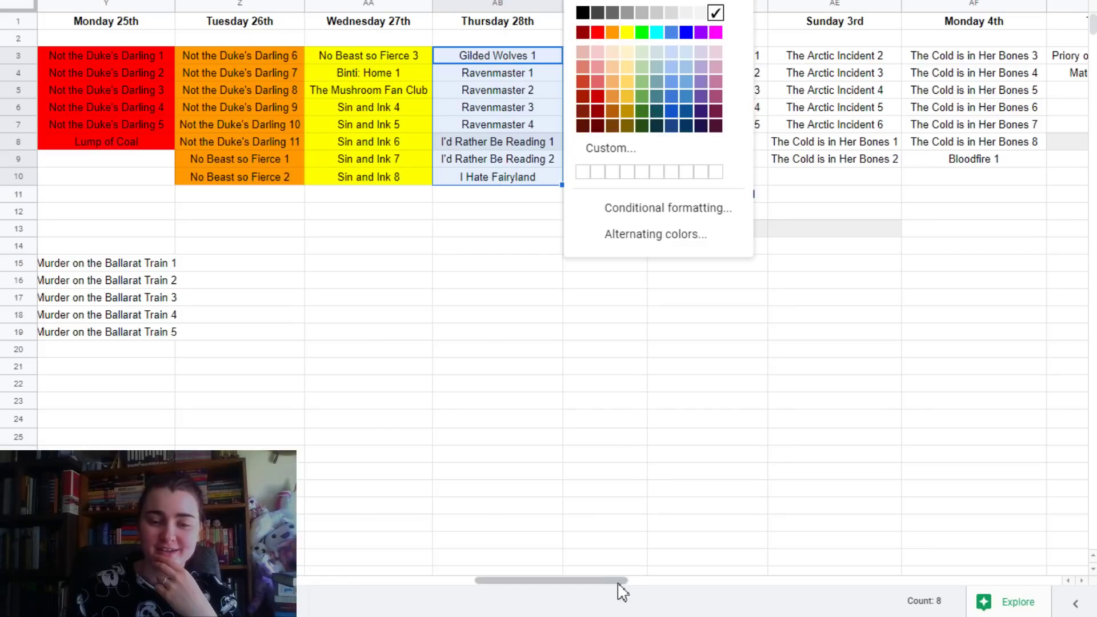
drag(606, 581, 543, 605)
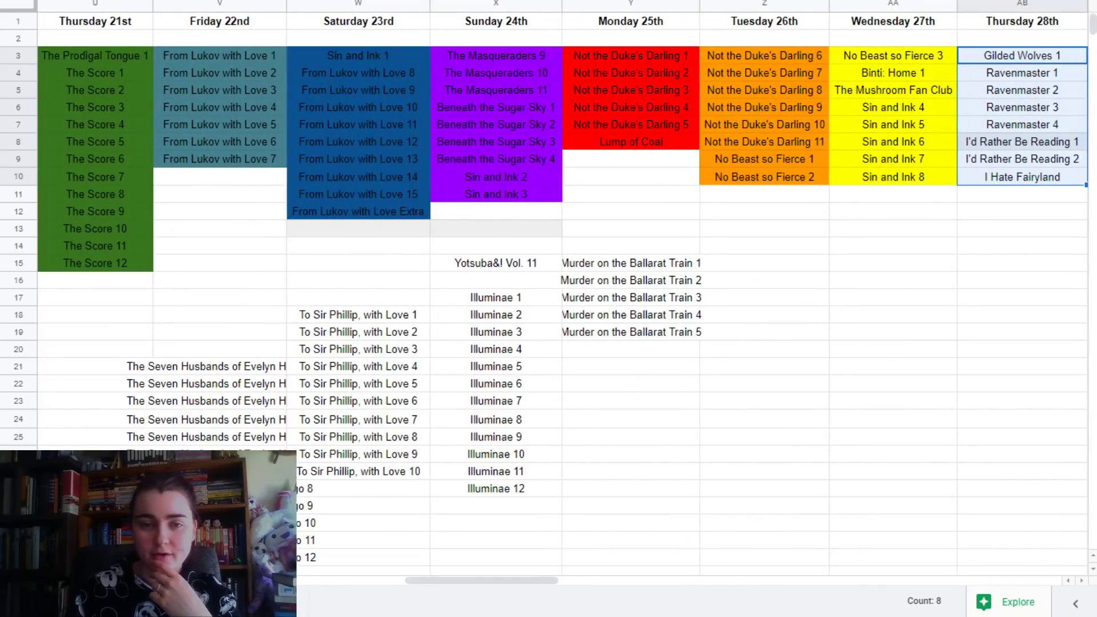
click(574, 1)
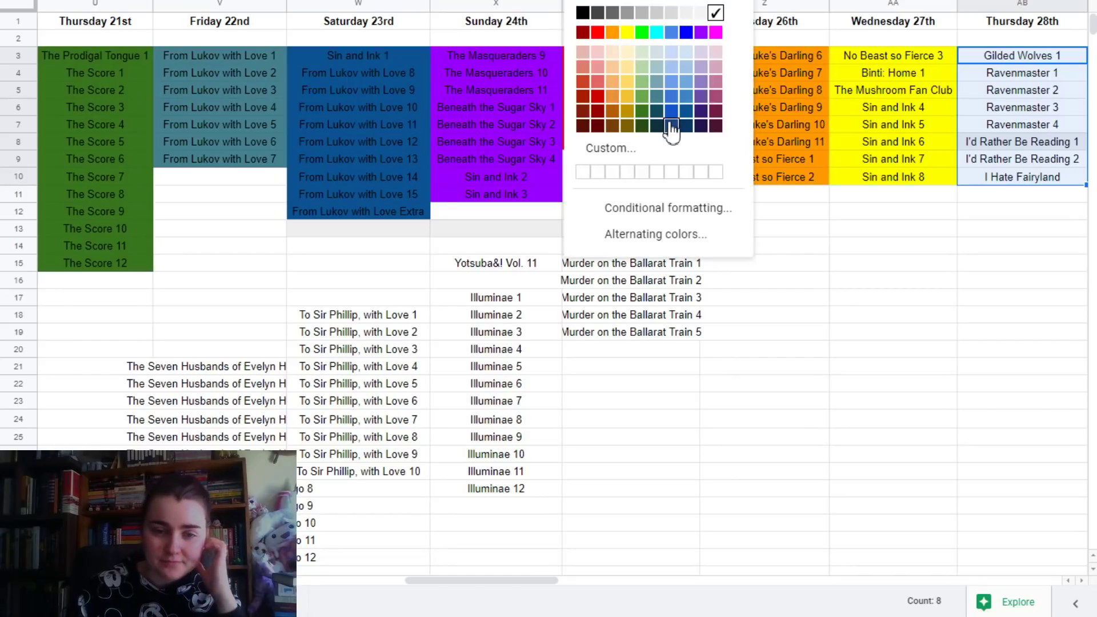
click(642, 110)
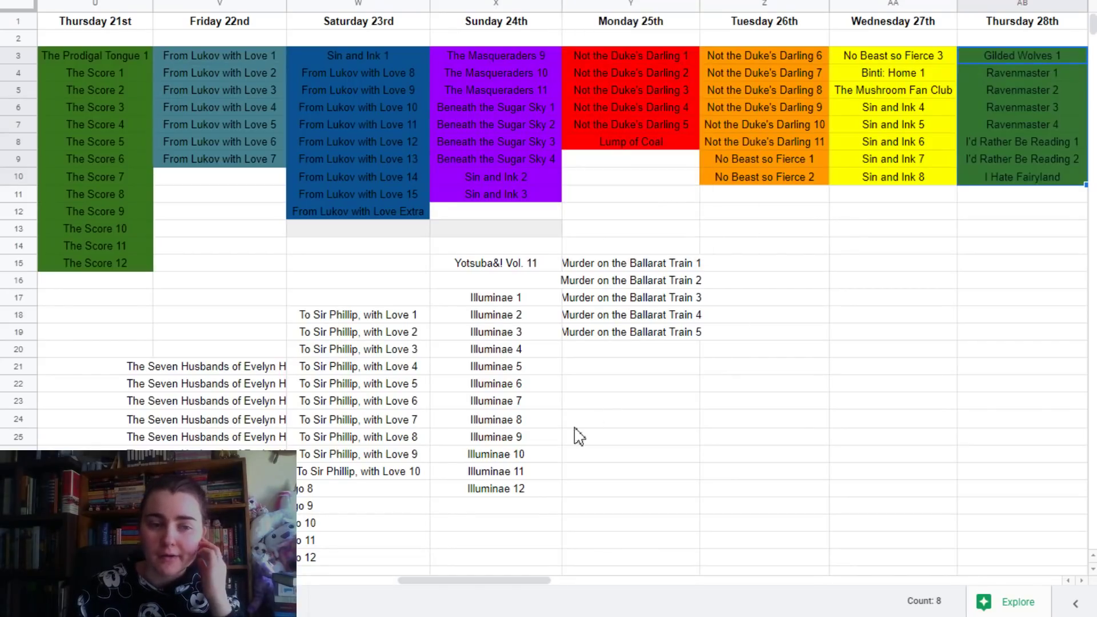
- Fill the Friday 1st entries, Ravenmaster 5 to Ravenmaster 7, with a muted teal
drag(530, 585, 580, 602)
drag(907, 56, 908, 91)
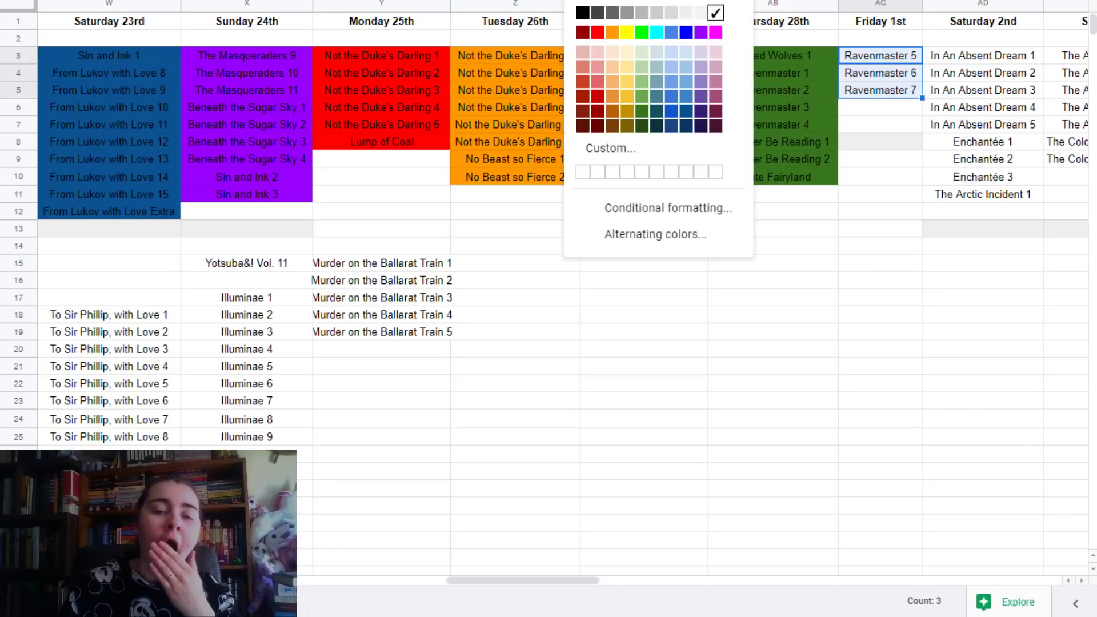
click(658, 97)
- Fill the Saturday 2nd entries, from In An Absent Dream 1 to The Arctic Incident 1, with medium cornflower blue
click(960, 60)
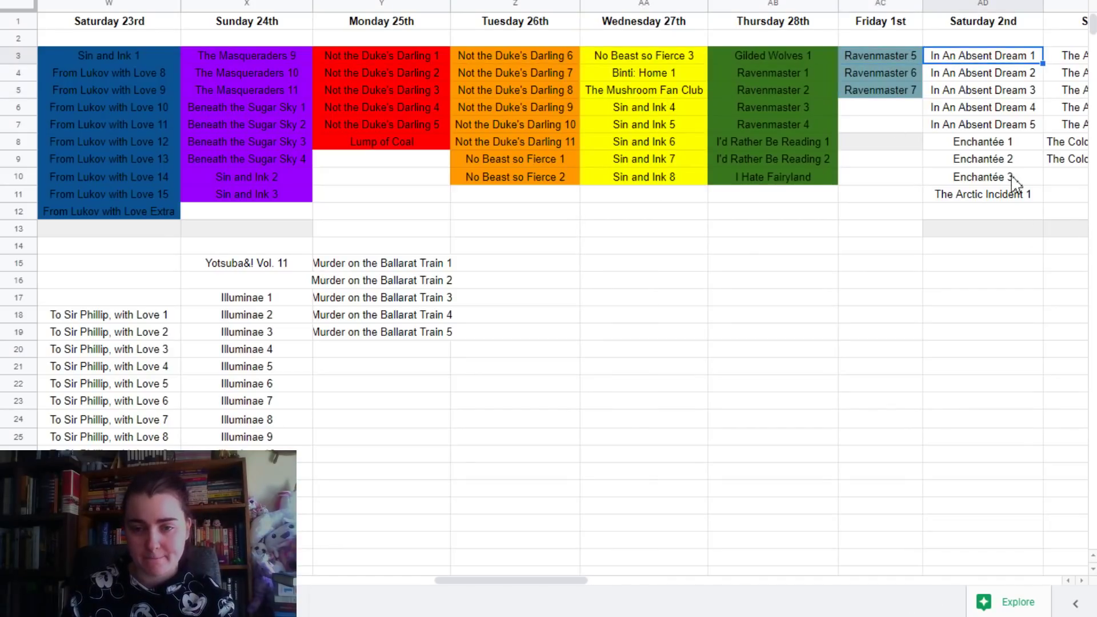
shift+click(1016, 194)
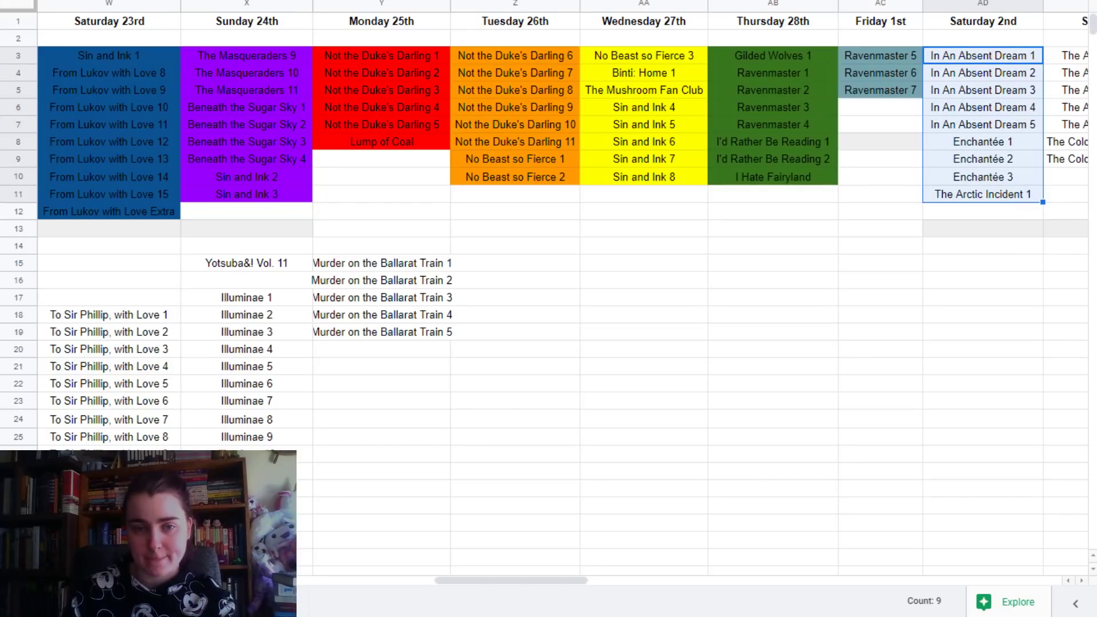
click(577, 1)
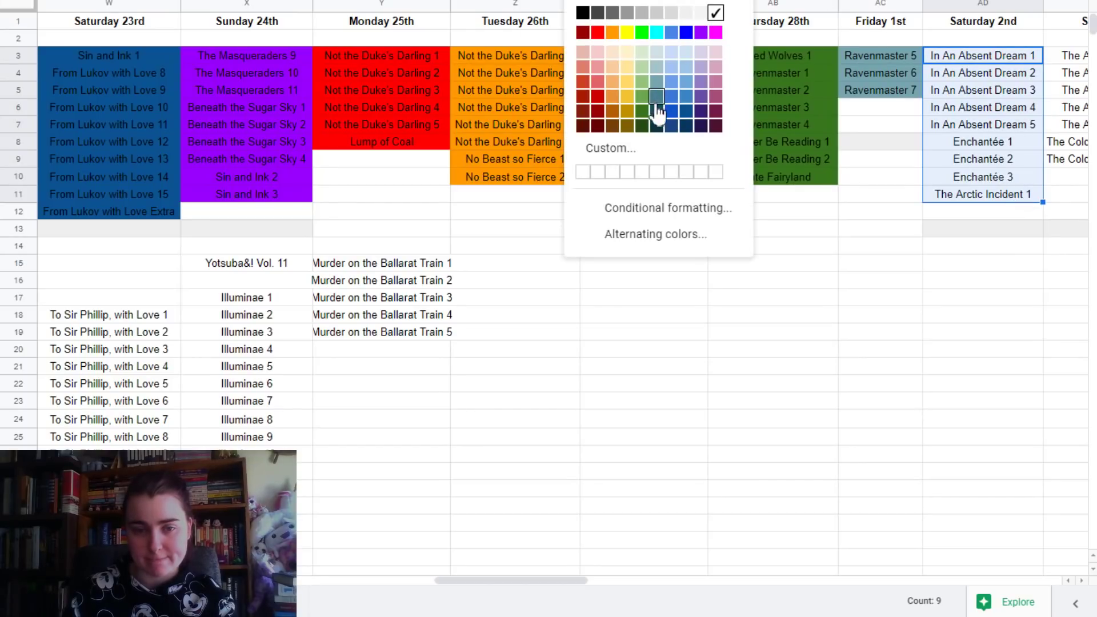
click(672, 97)
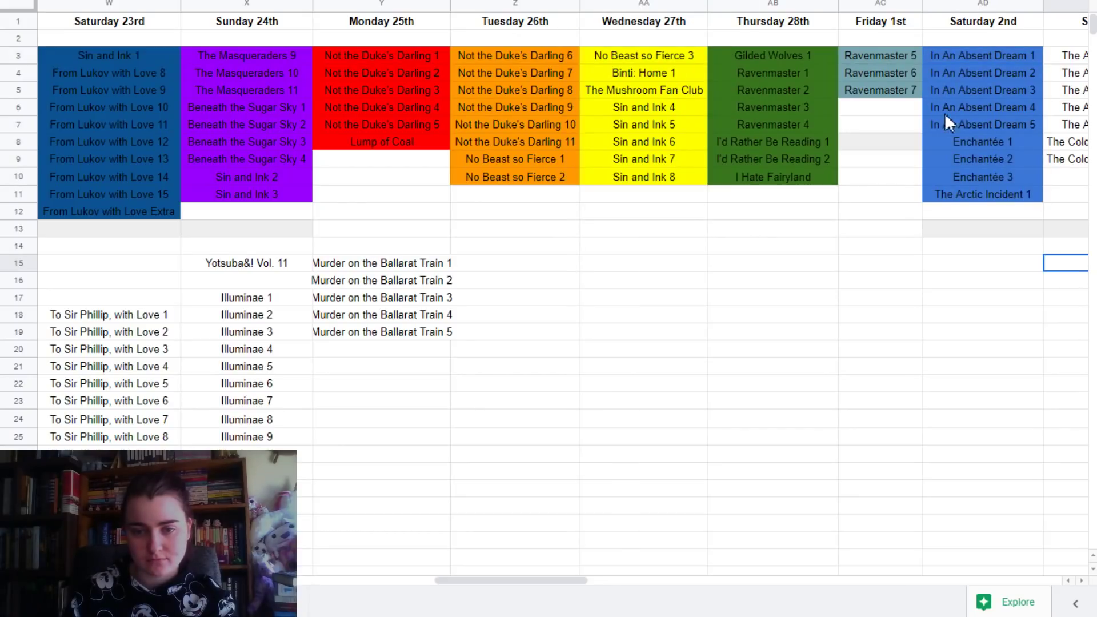
- Change the fill of all Saturday 2nd entries to the dark blue used for Saturday 23rd
click(995, 196)
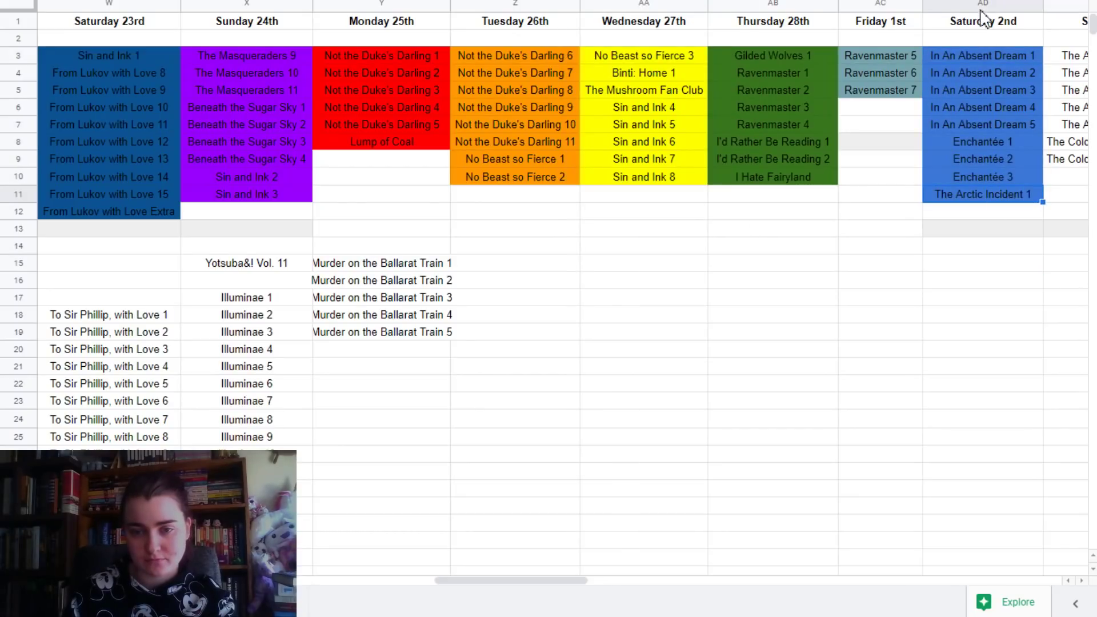
shift+click(984, 51)
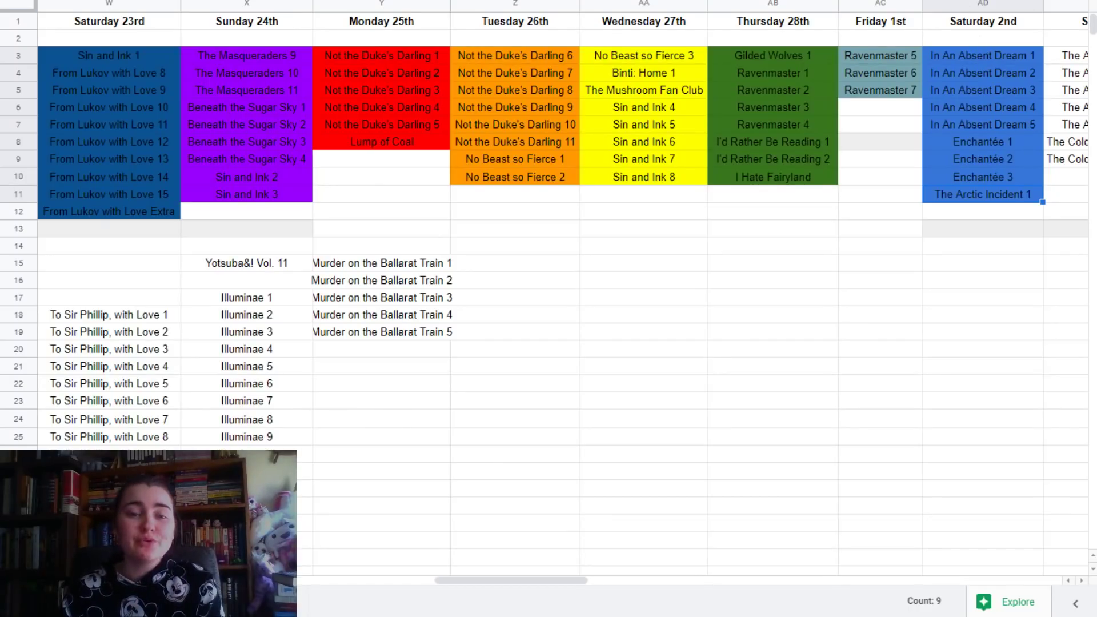
click(574, 0)
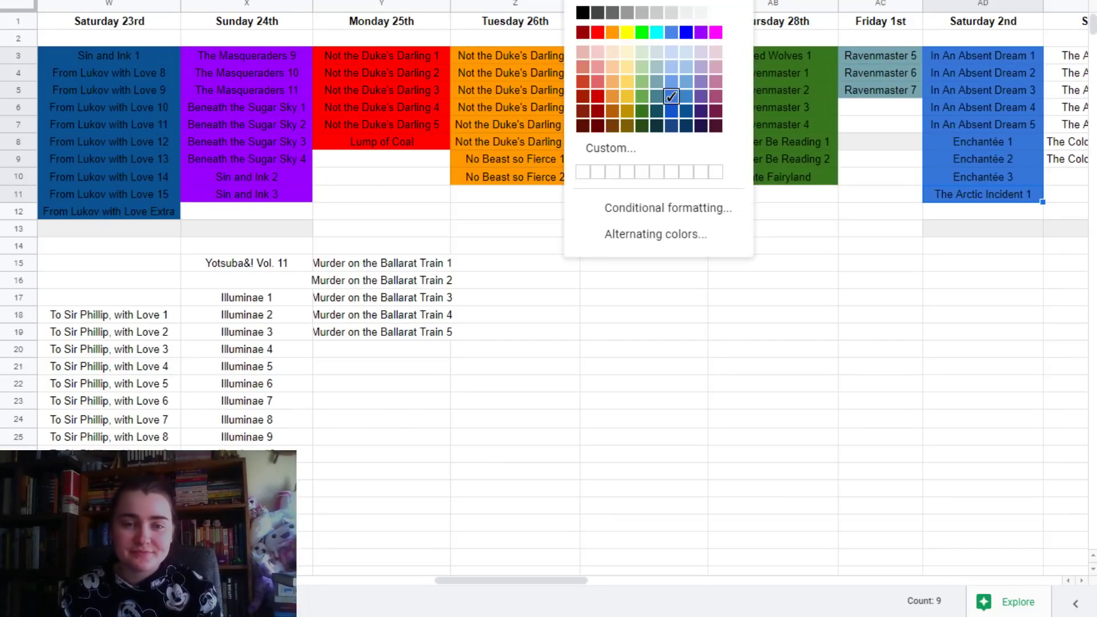
click(687, 117)
click(800, 247)
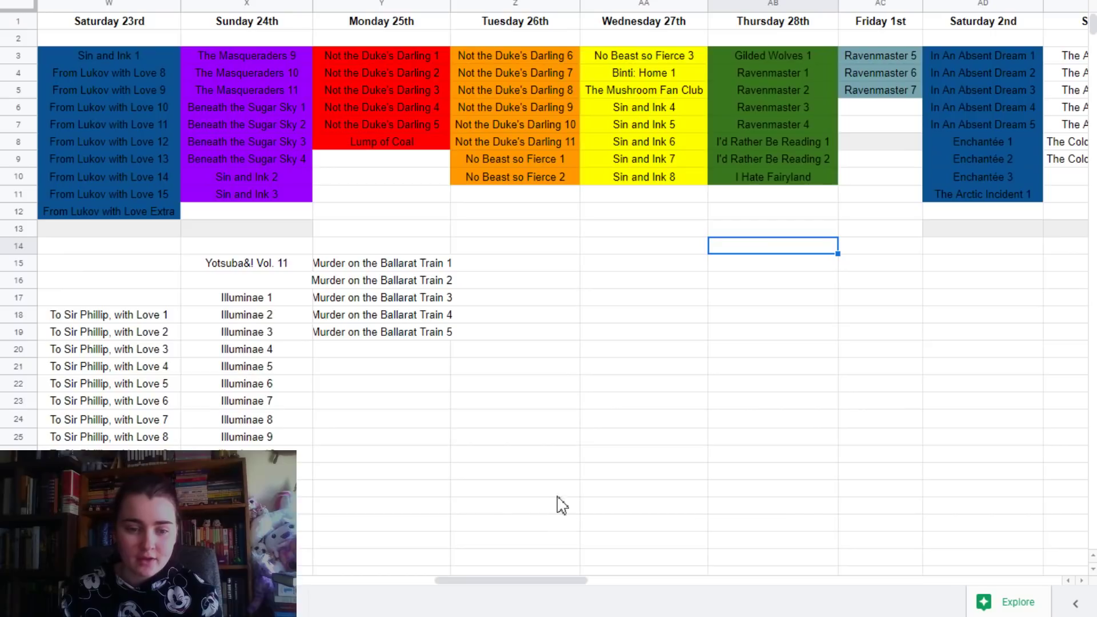
- Fill the Sunday 3rd entries, from The Arctic Incident 2 to The Cold is in Her Bones 2, with purple
drag(508, 590, 607, 582)
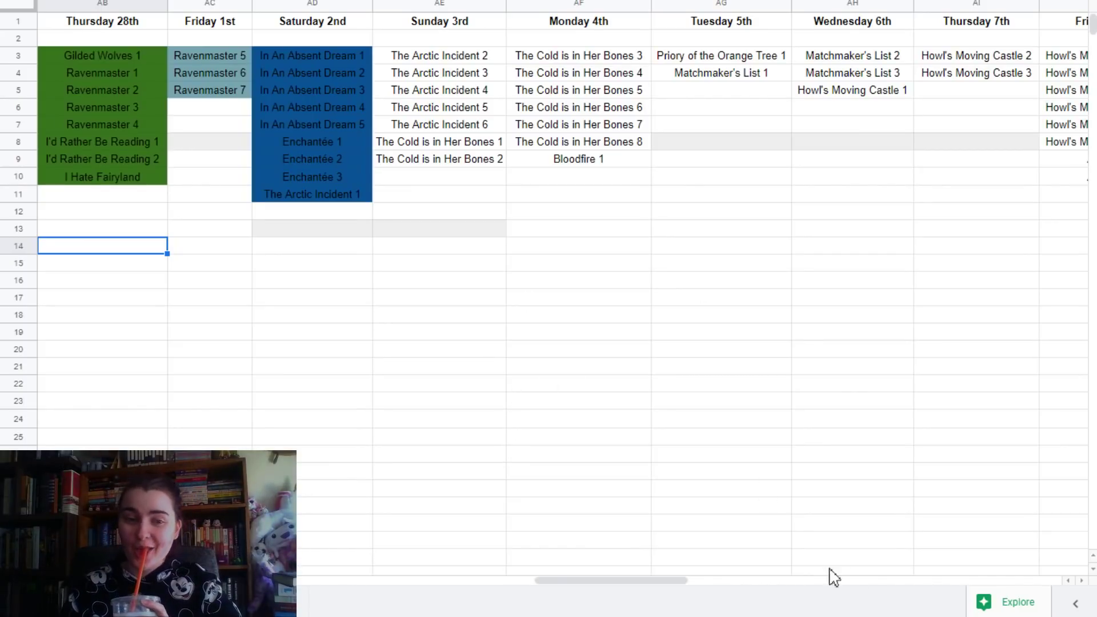
drag(641, 580, 580, 594)
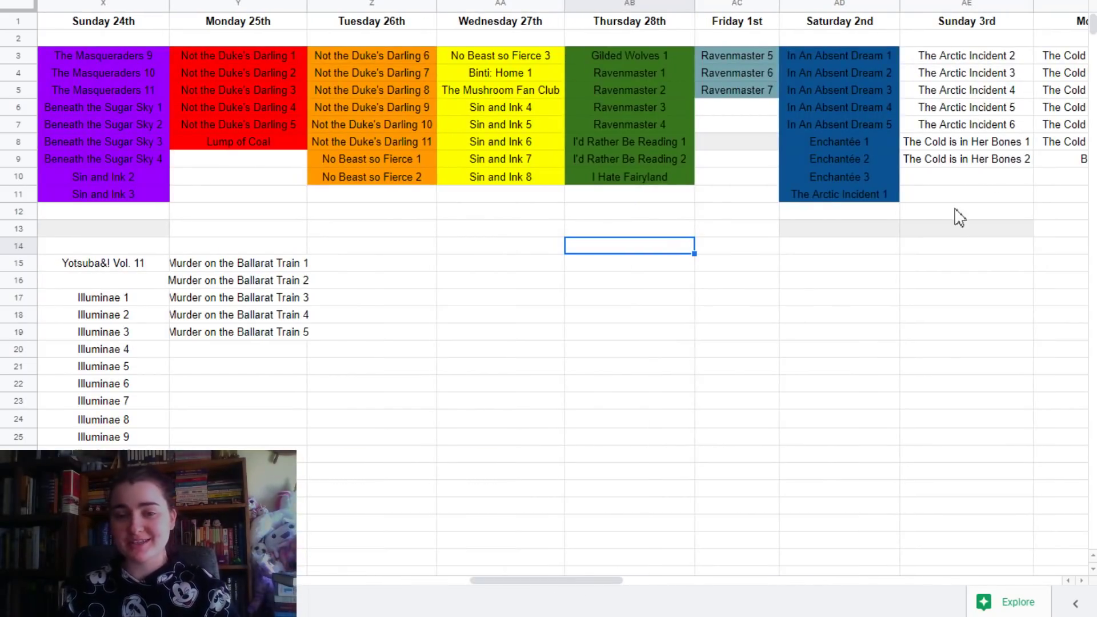
click(1018, 57)
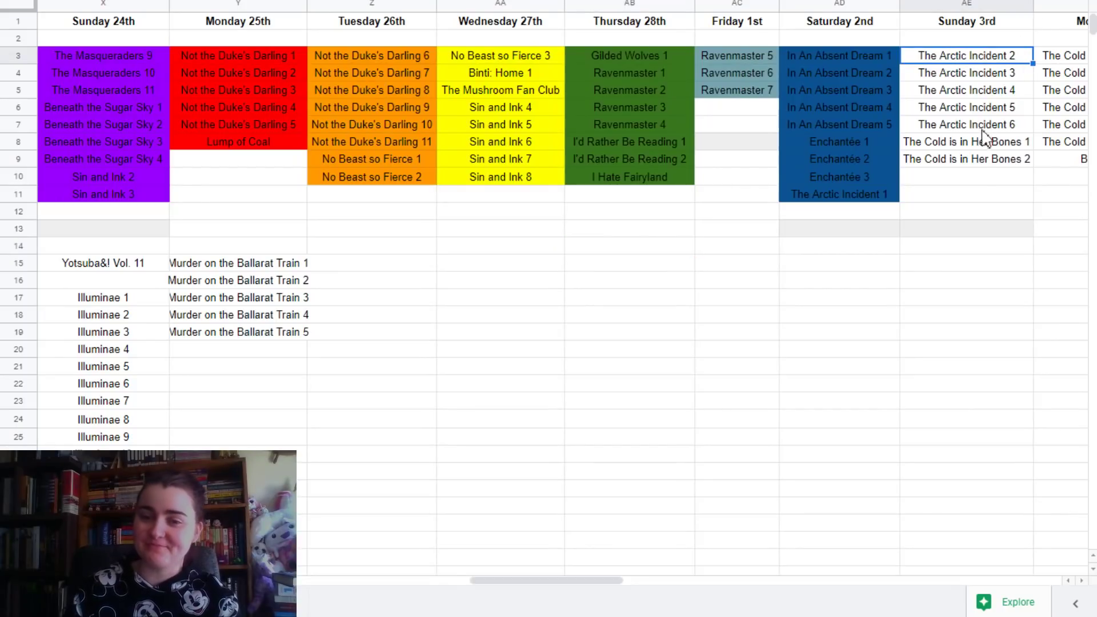
shift+click(987, 162)
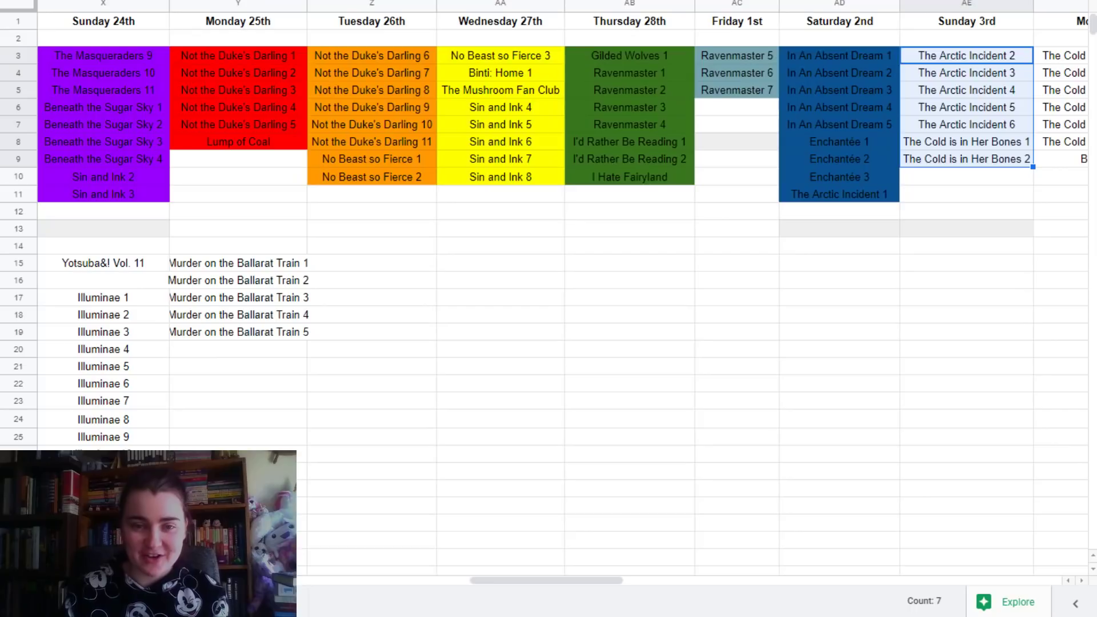
click(574, 0)
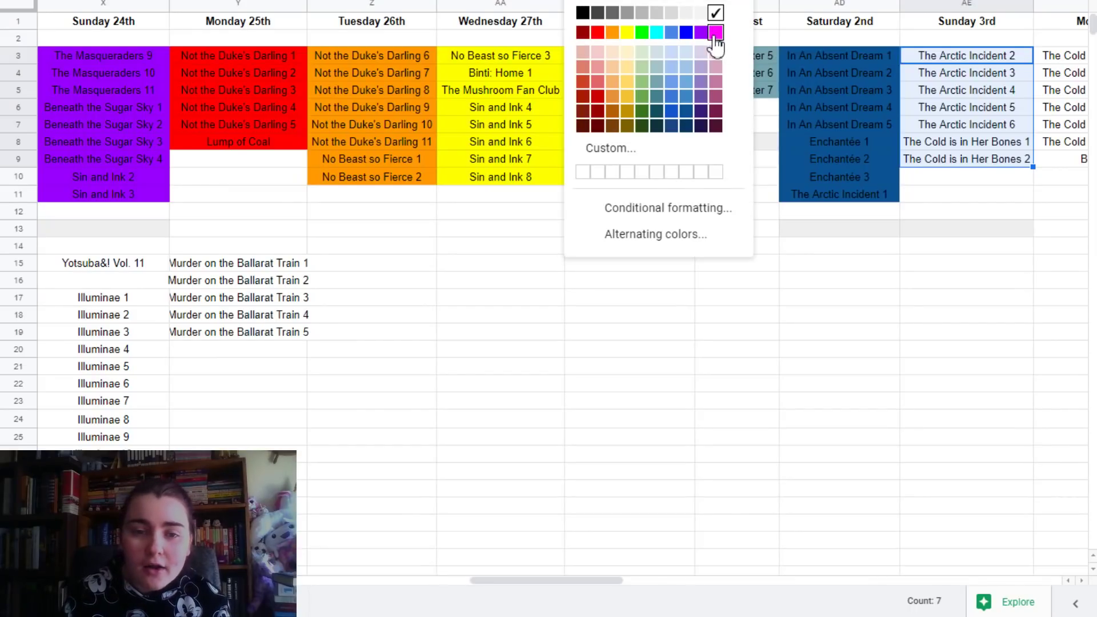
click(701, 33)
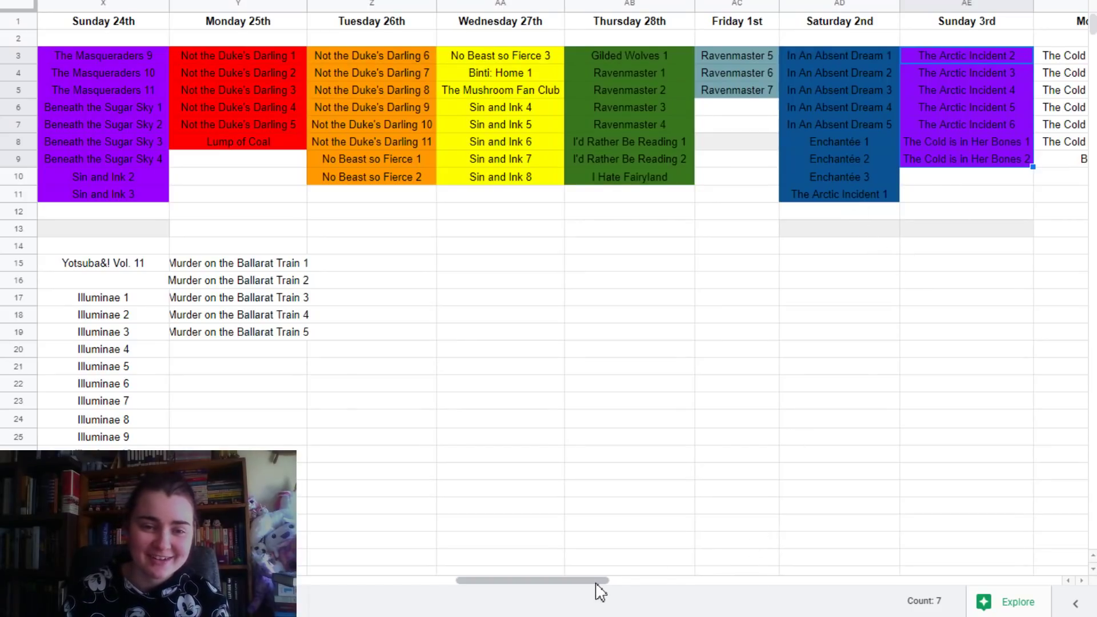
- Fill the Monday 4th entries, from The Cold is in Her Bones 3 to Bloodfire 1, with red
drag(600, 592, 632, 582)
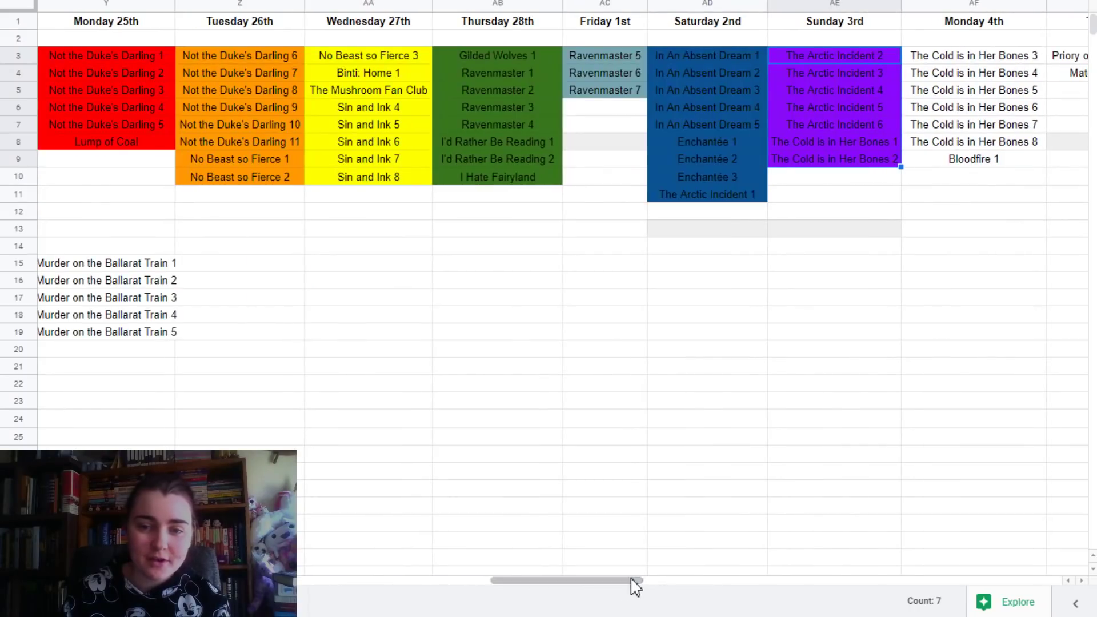
click(1000, 161)
shift+click(965, 57)
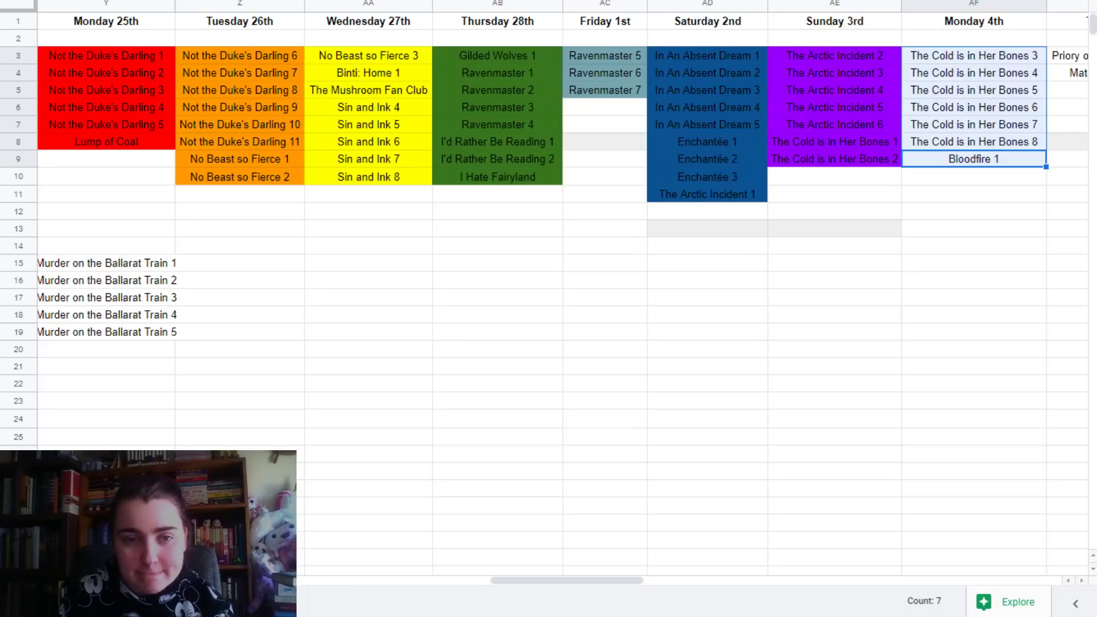
click(575, 0)
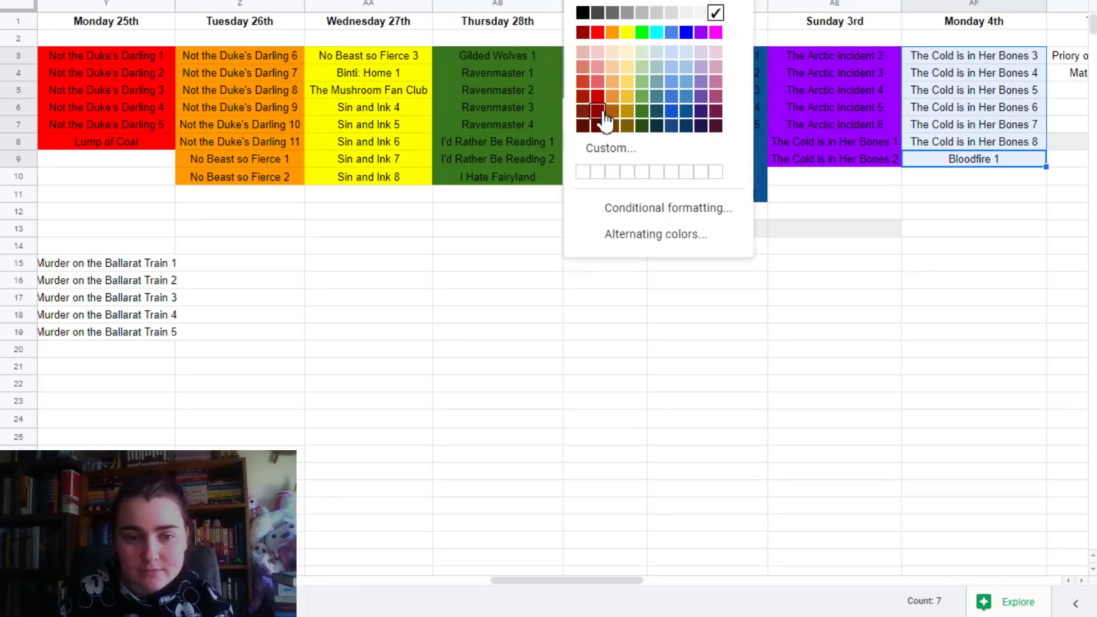
click(597, 32)
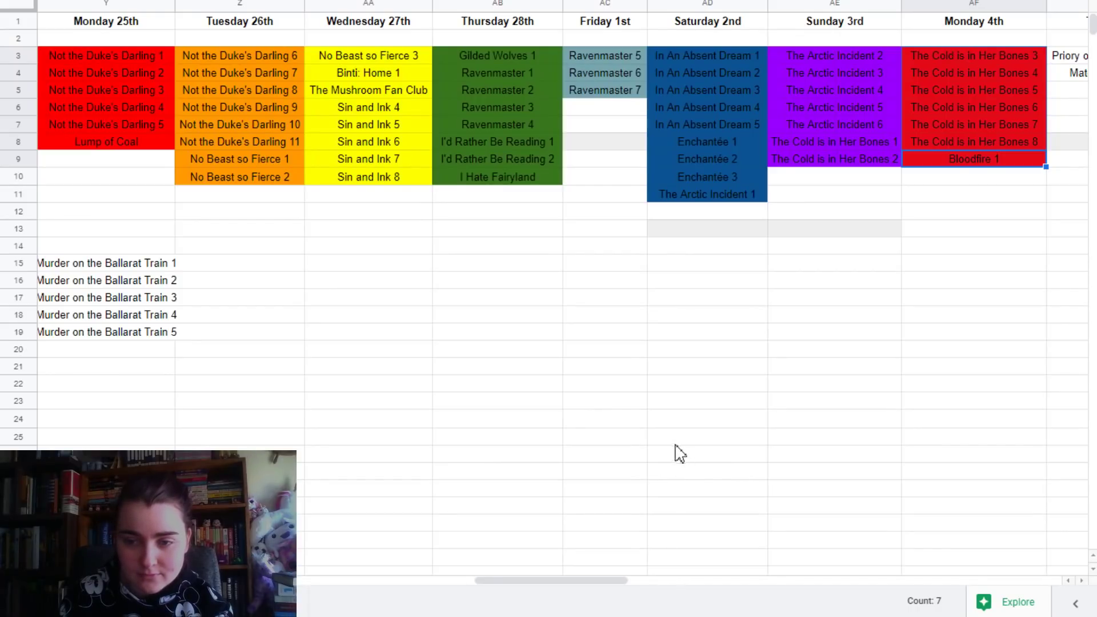
- Fill the Tuesday 5th entries, Priory of the Orange Tree 1 and Matchmaker's List 1, with orange
drag(593, 581, 643, 594)
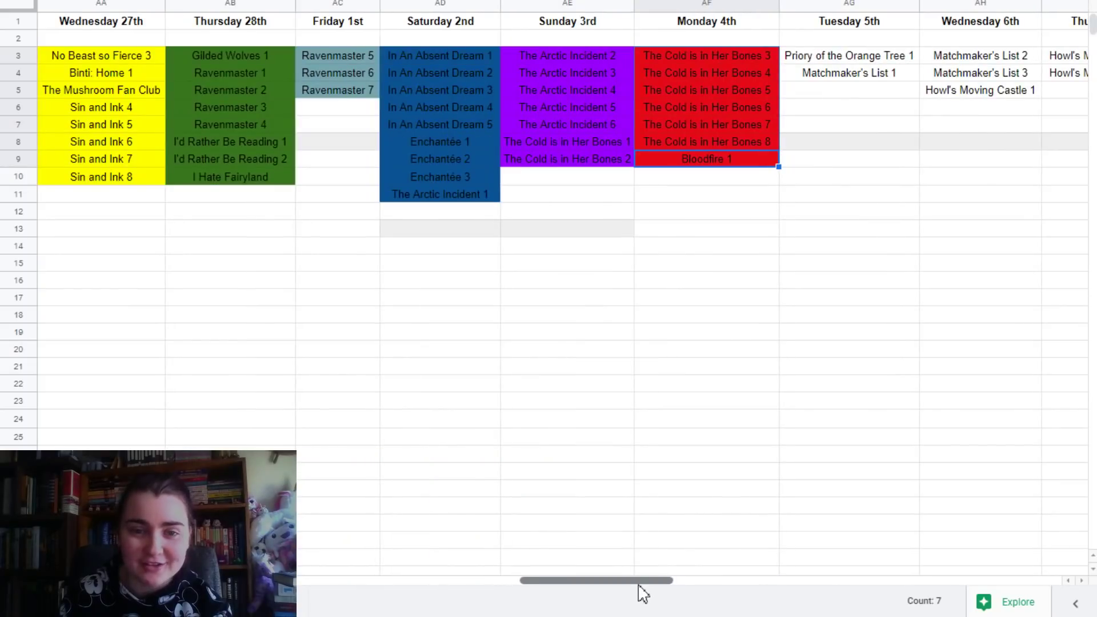
drag(874, 60, 876, 72)
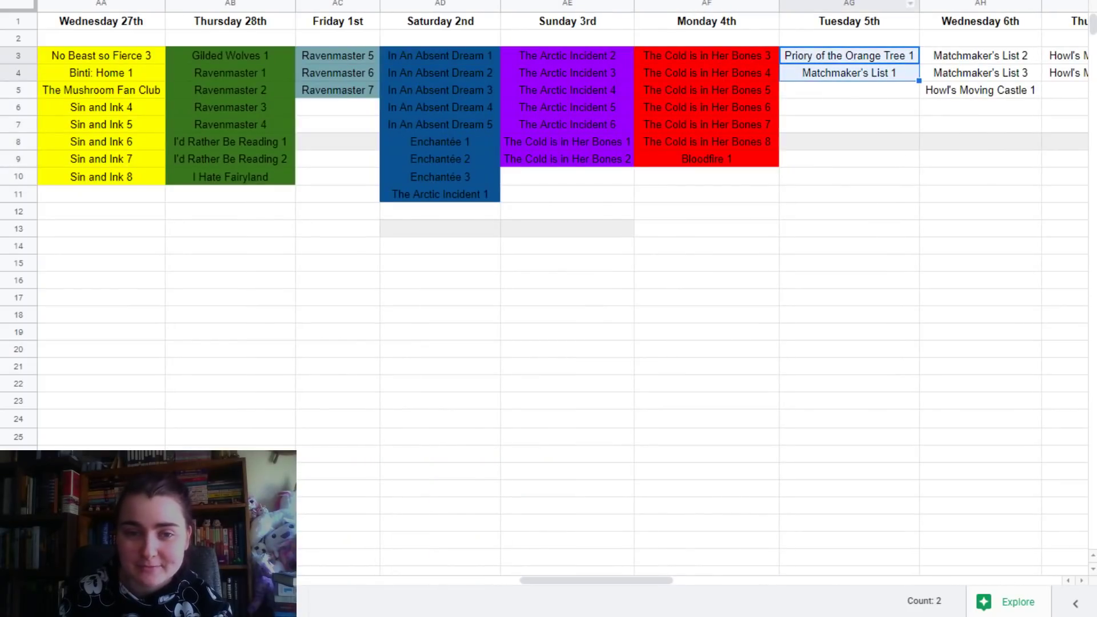
click(574, 0)
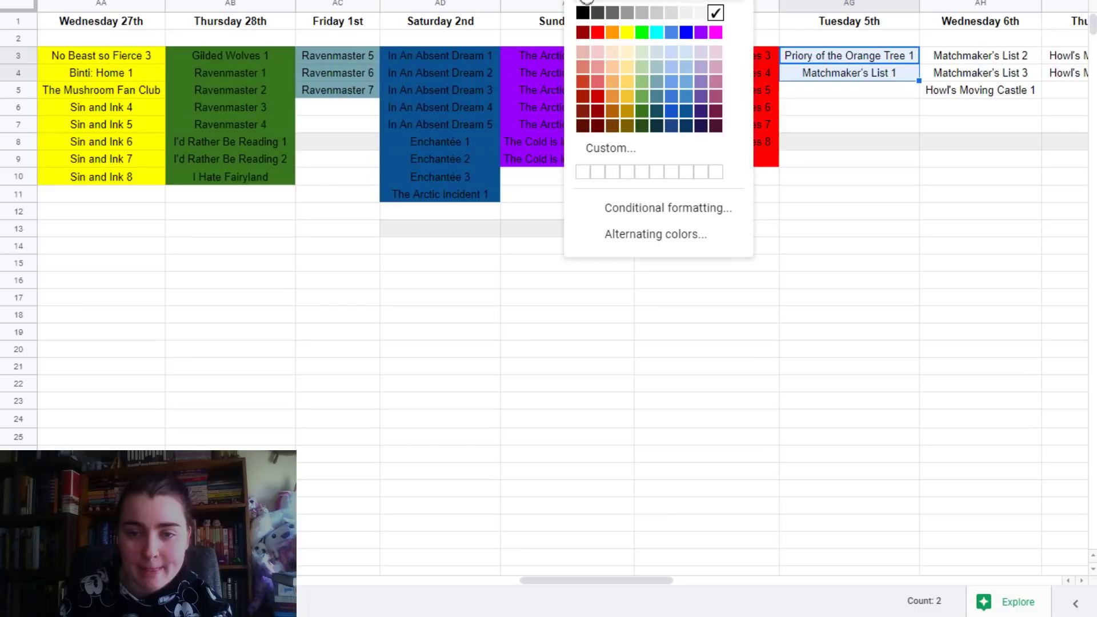
click(612, 32)
- Fill the Wednesday 6th entries, from Matchmaker's List 2 to Howl's Moving Castle 1, with yellow
drag(943, 57, 957, 100)
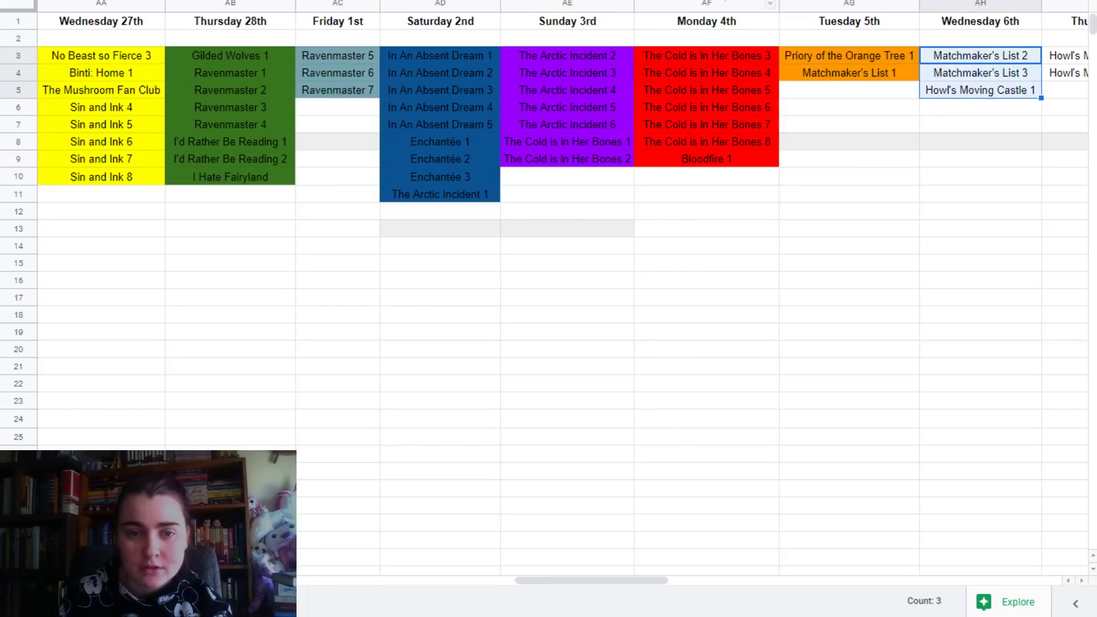
click(575, 1)
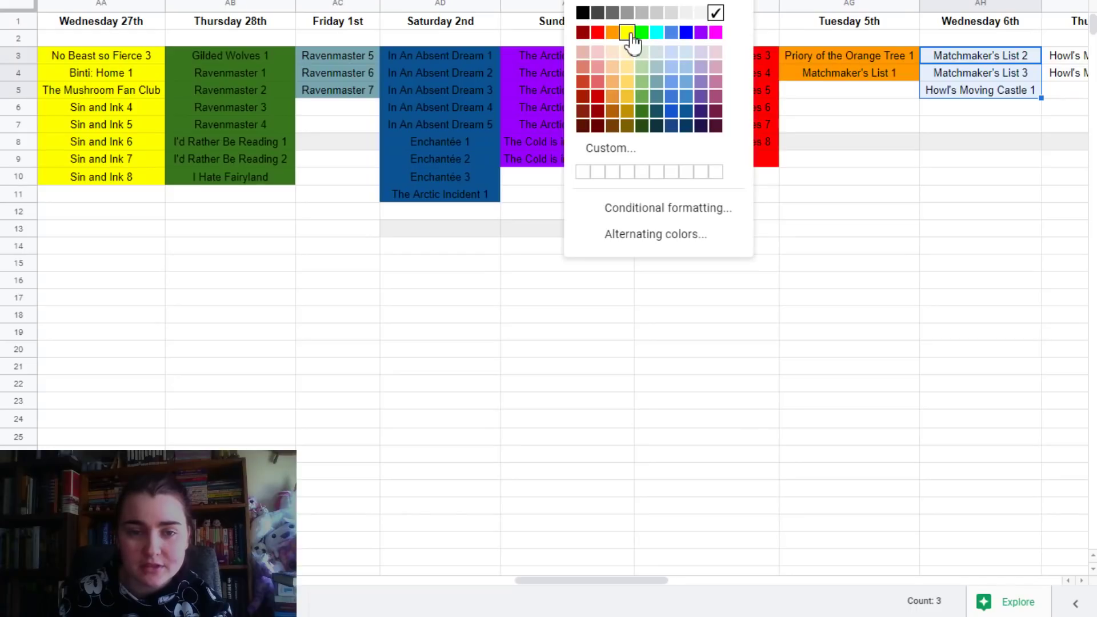
click(627, 33)
click(952, 180)
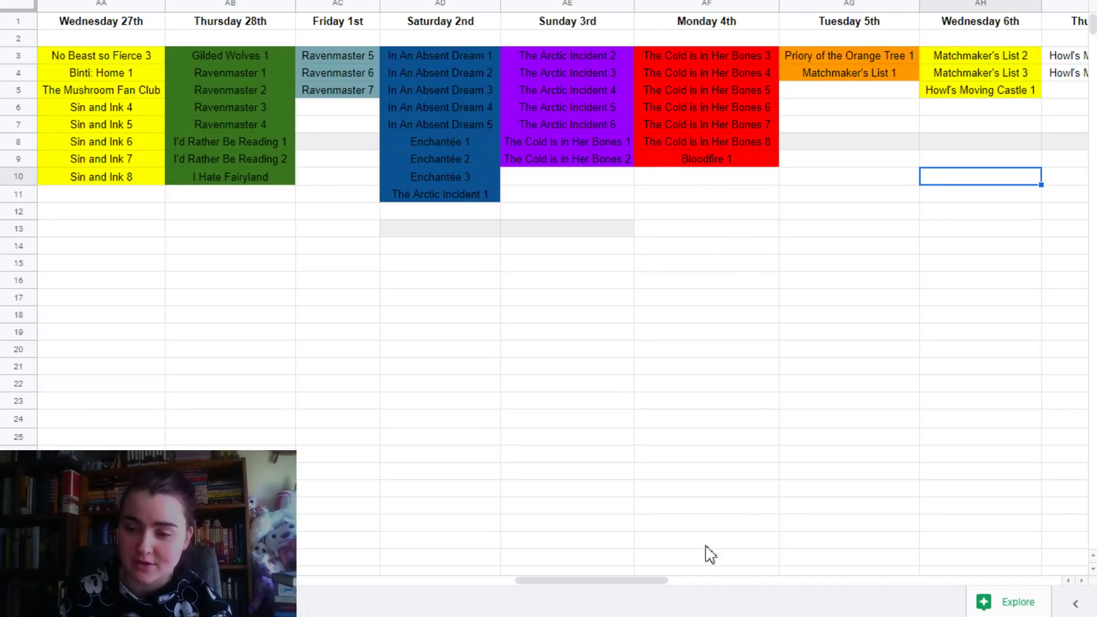
- Fill the Thursday 7th entries, Howl's Moving Castle 2 and 3, with dark teal
drag(628, 580, 732, 589)
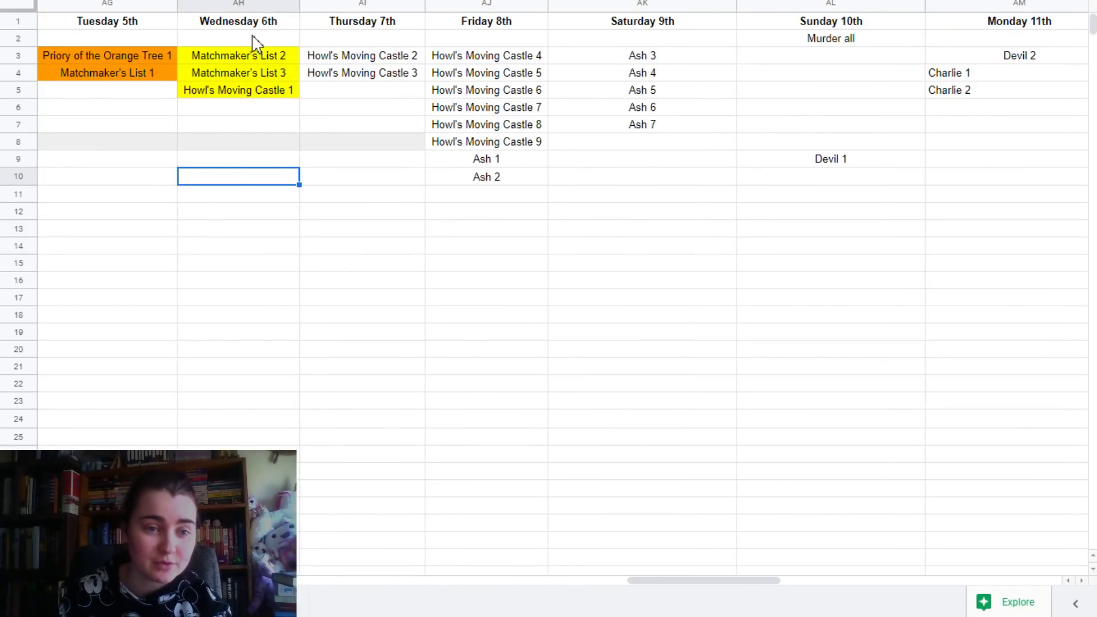
drag(346, 61, 358, 80)
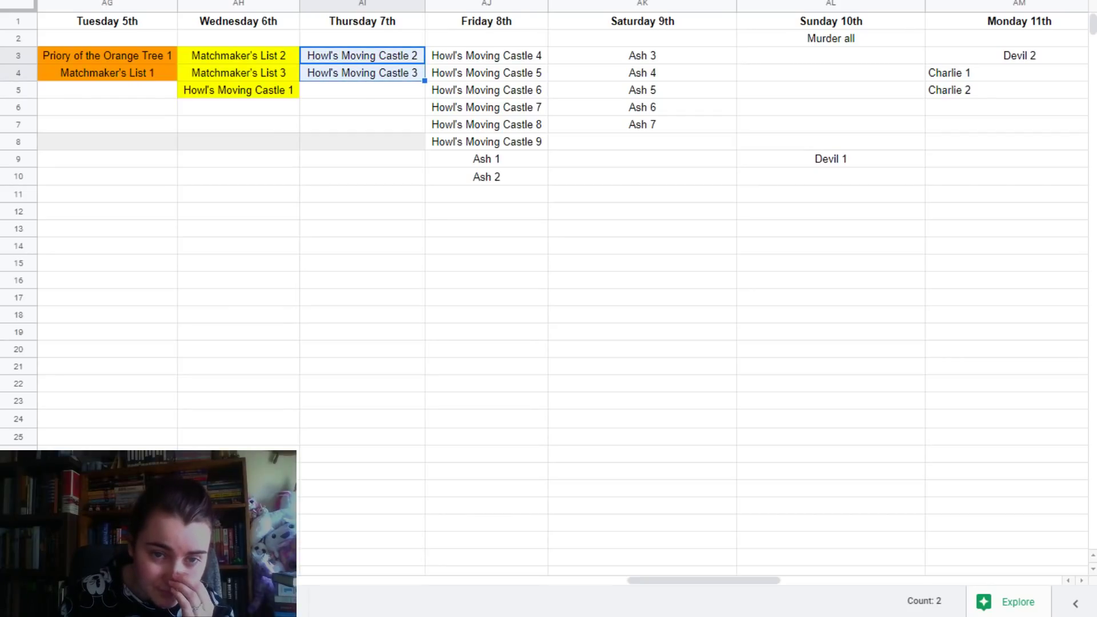
click(574, 1)
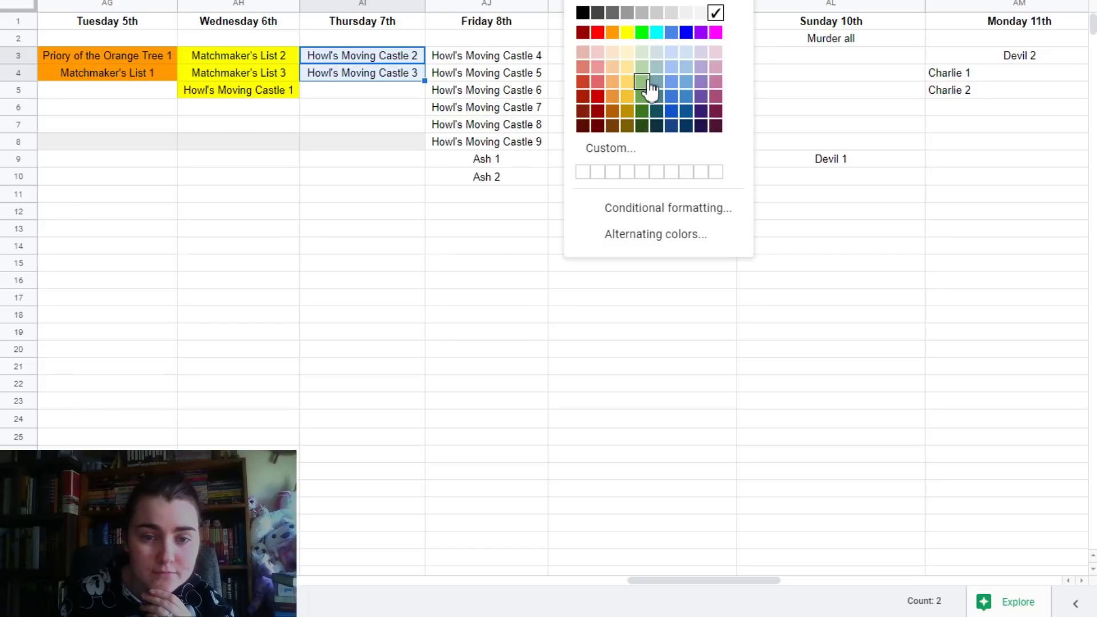
click(657, 96)
click(429, 213)
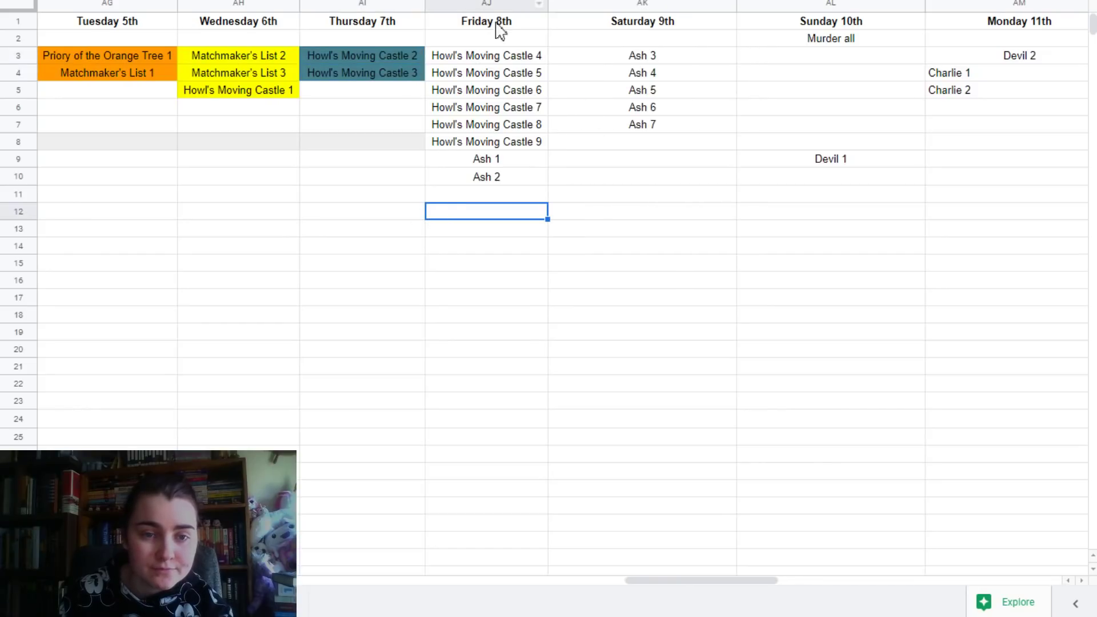
- Fill the Friday 8th entries, from Howl's Moving Castle 4 to Ash 2, with dark blue
click(489, 57)
shift+click(485, 178)
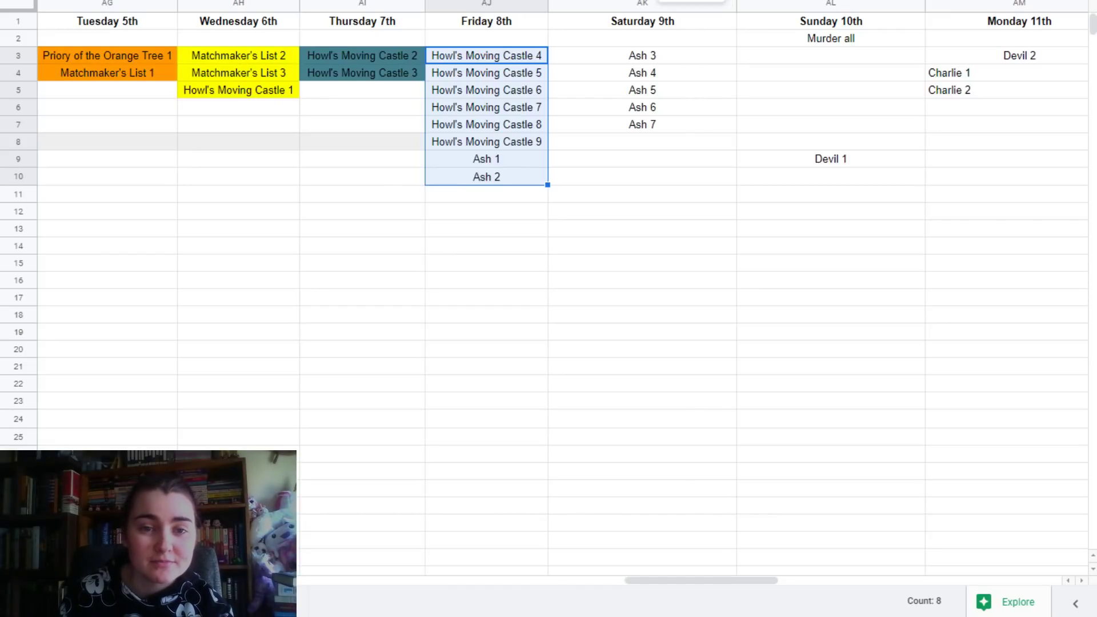
click(573, 0)
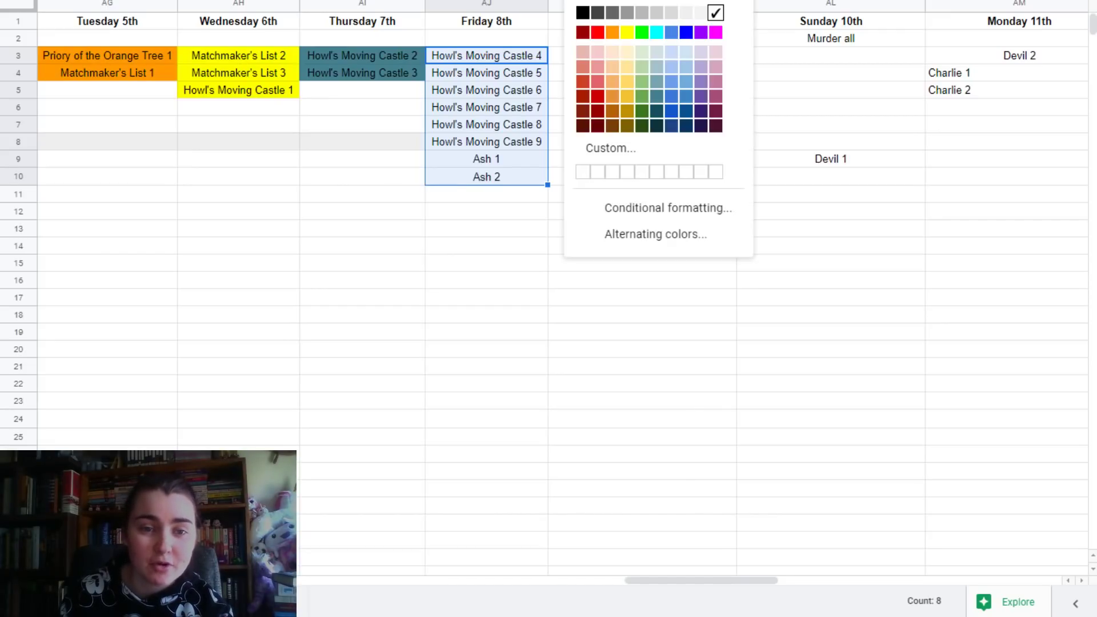
click(689, 113)
click(594, 246)
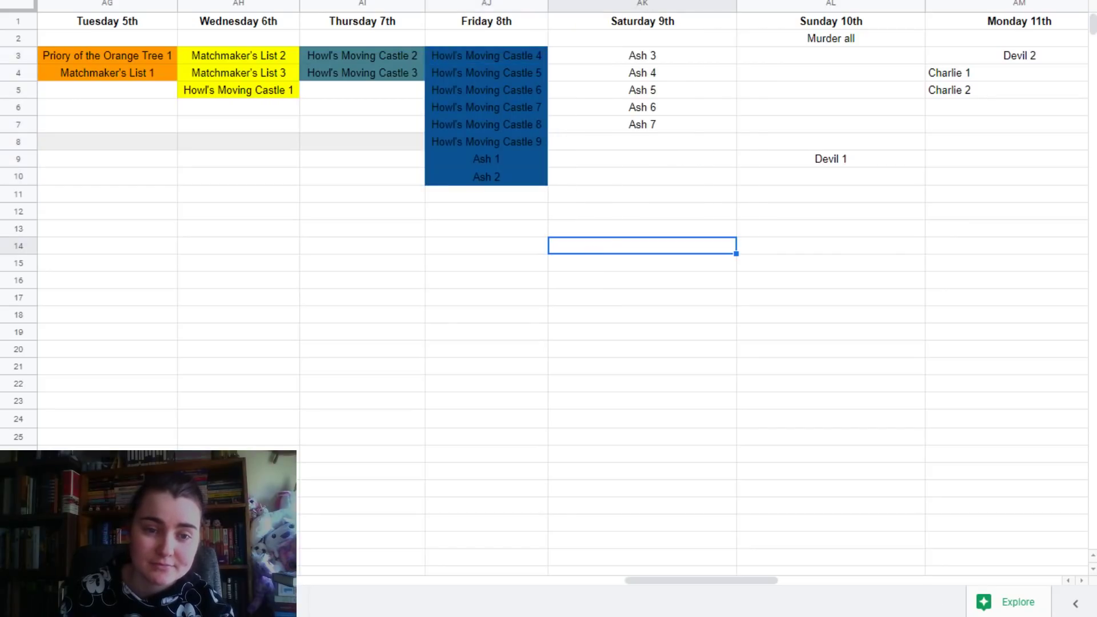
click(661, 57)
shift+click(659, 124)
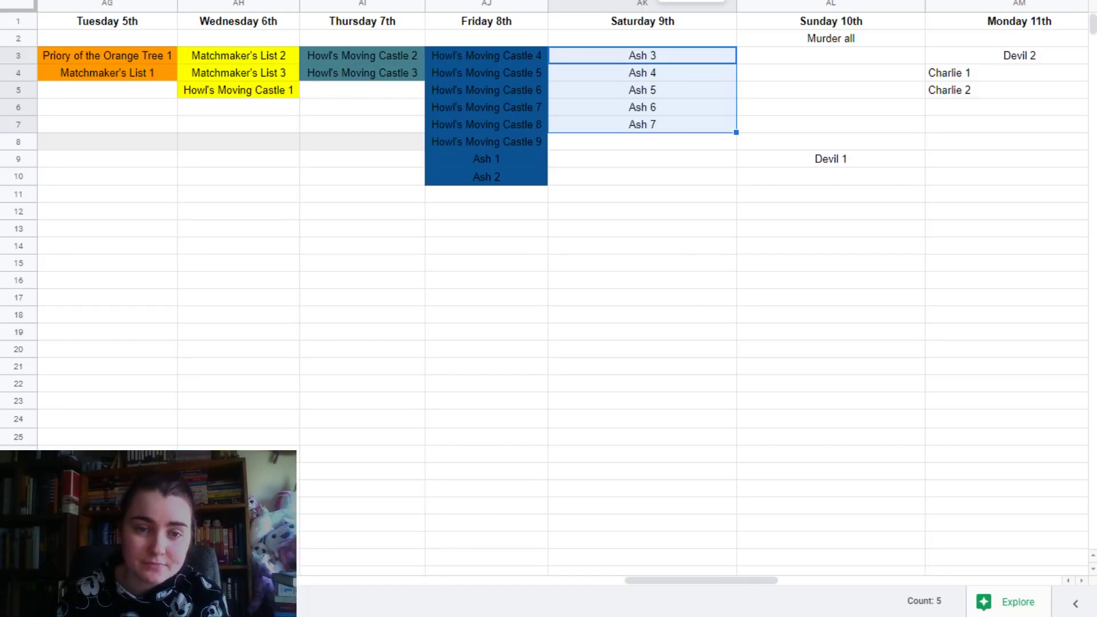
click(691, 0)
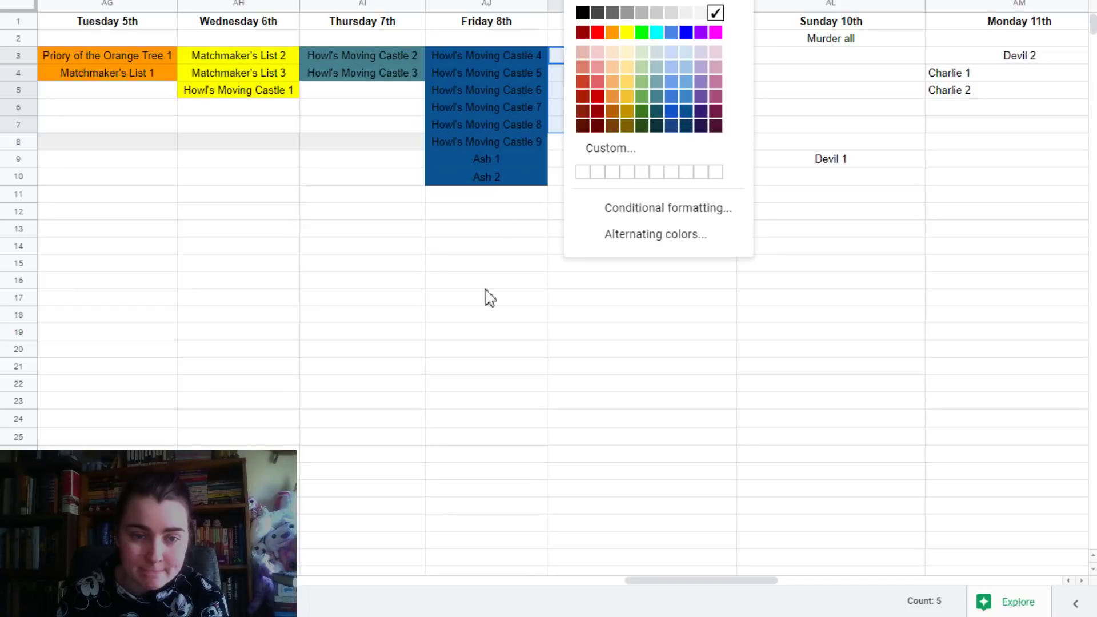
click(412, 180)
- Change the fill of the Thursday 7th entries, Howl's Moving Castle 2 and 3, to dark green
click(409, 57)
shift+click(409, 74)
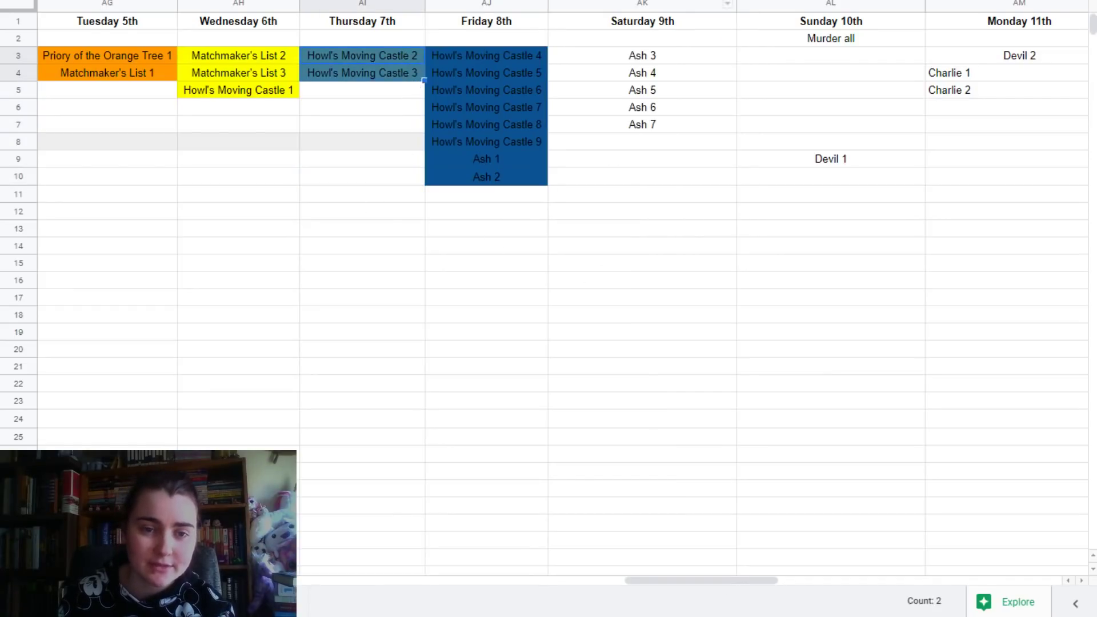
click(573, 1)
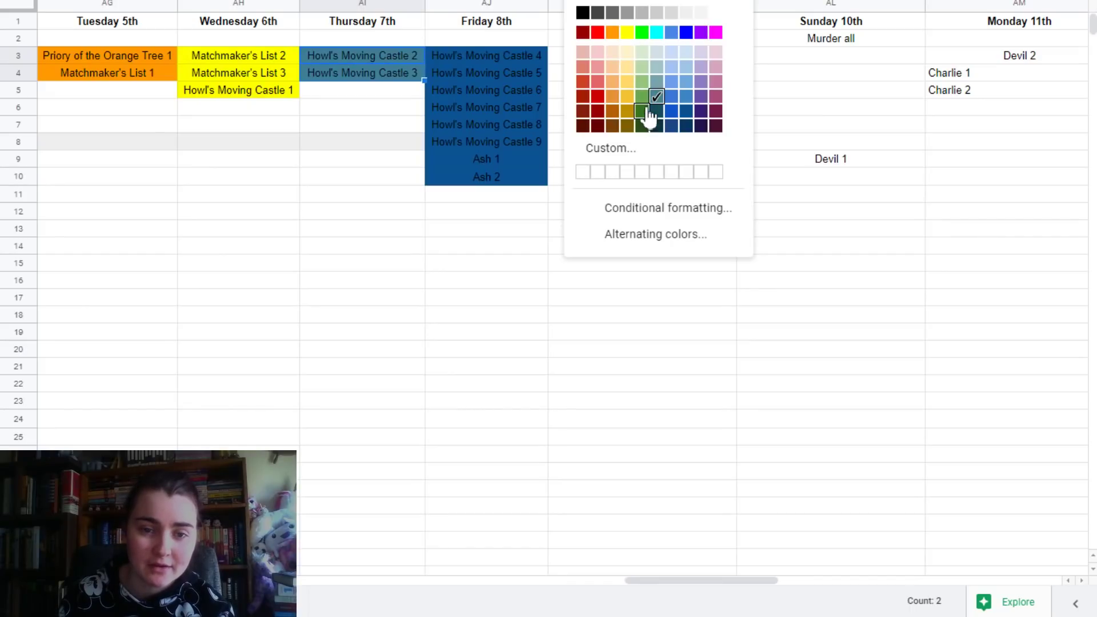
click(643, 118)
- Change the fill of the Friday 8th entries, from Howl's Moving Castle 4 to Ash 2, to dark teal
drag(468, 60, 503, 182)
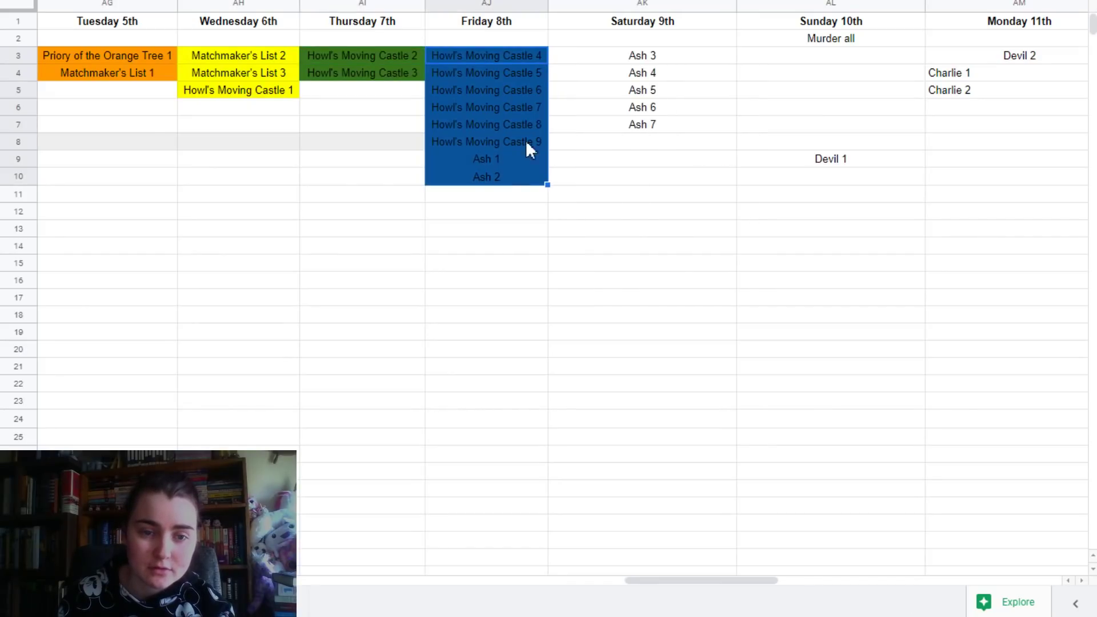
click(573, 1)
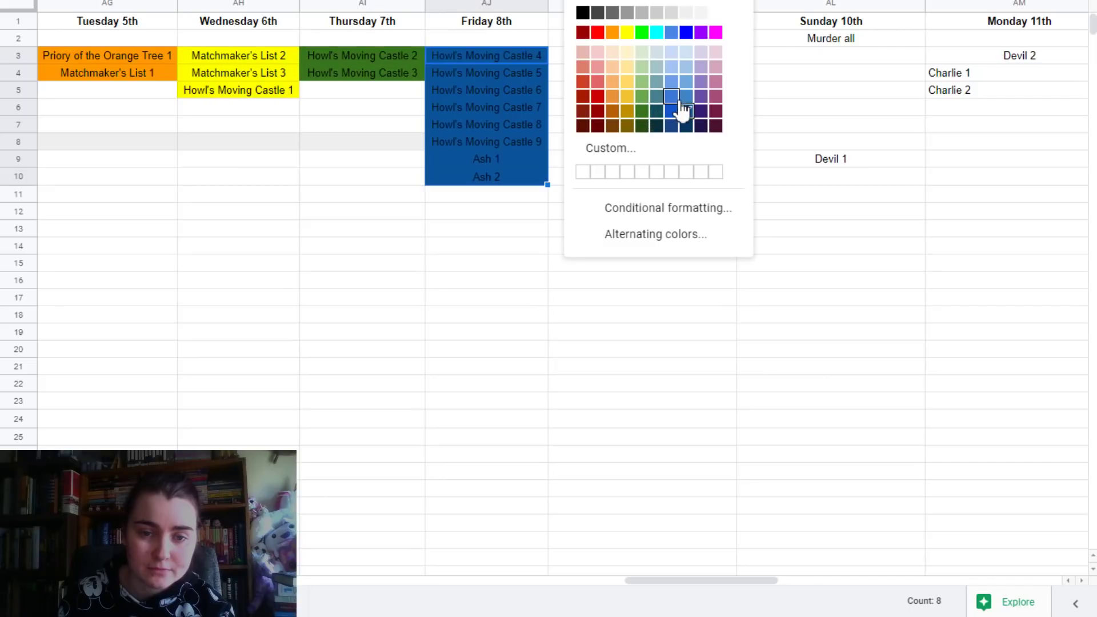
click(672, 97)
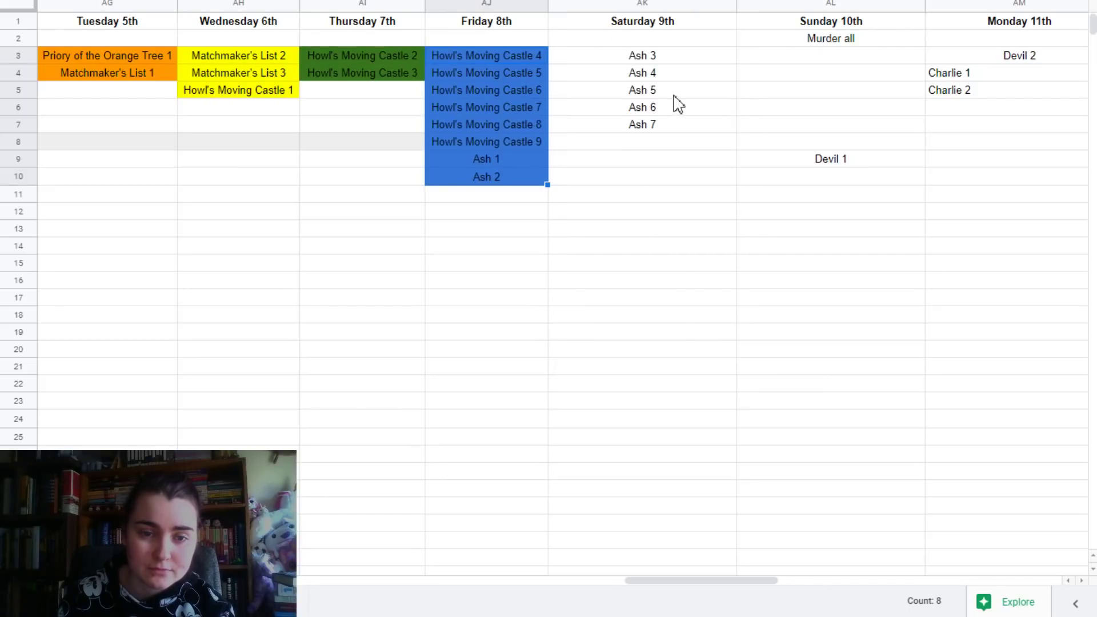
click(573, 0)
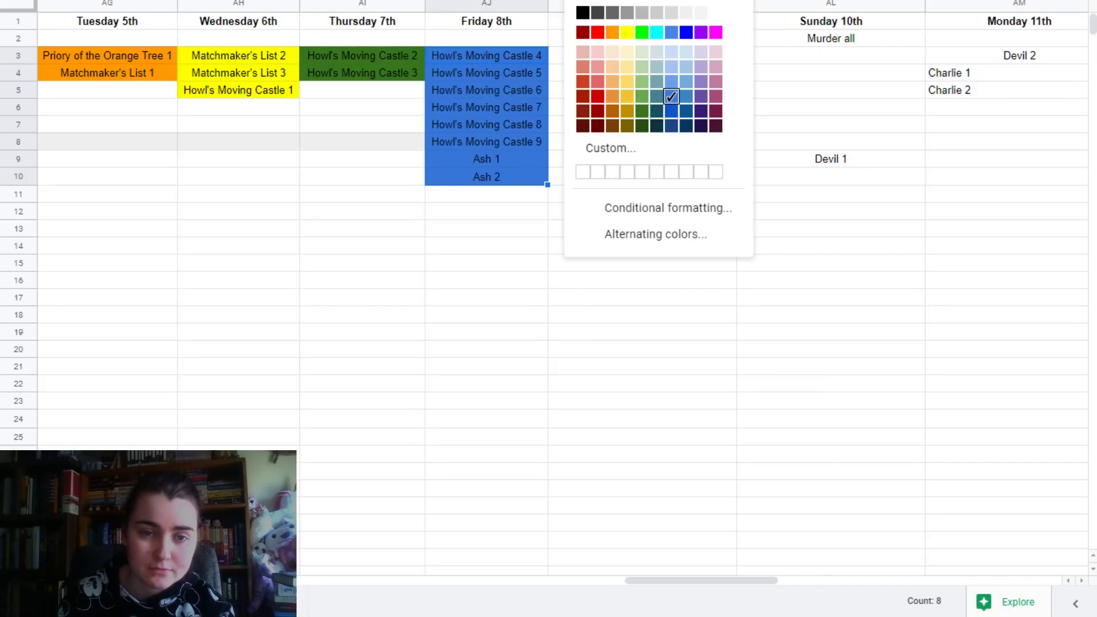
click(665, 103)
- Fill the Saturday 9th entries, from Ash 3 to Ash 7, with dark blue
drag(618, 58, 648, 125)
click(573, 0)
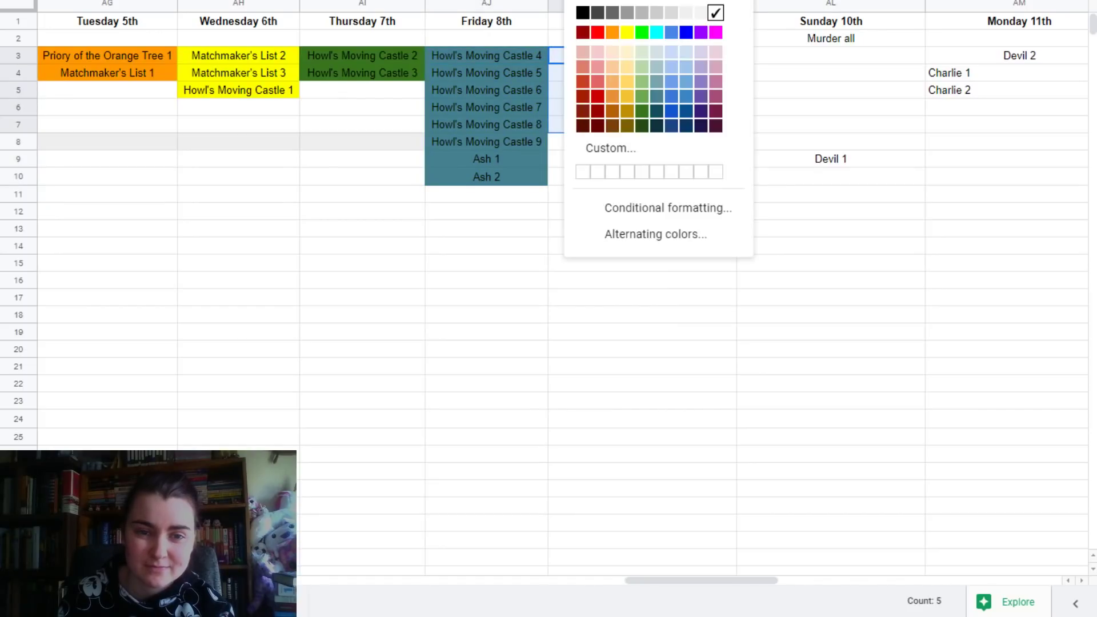
click(686, 111)
click(825, 232)
- Clear the "Murder all" entry directly below the Sunday 10th heading
click(842, 162)
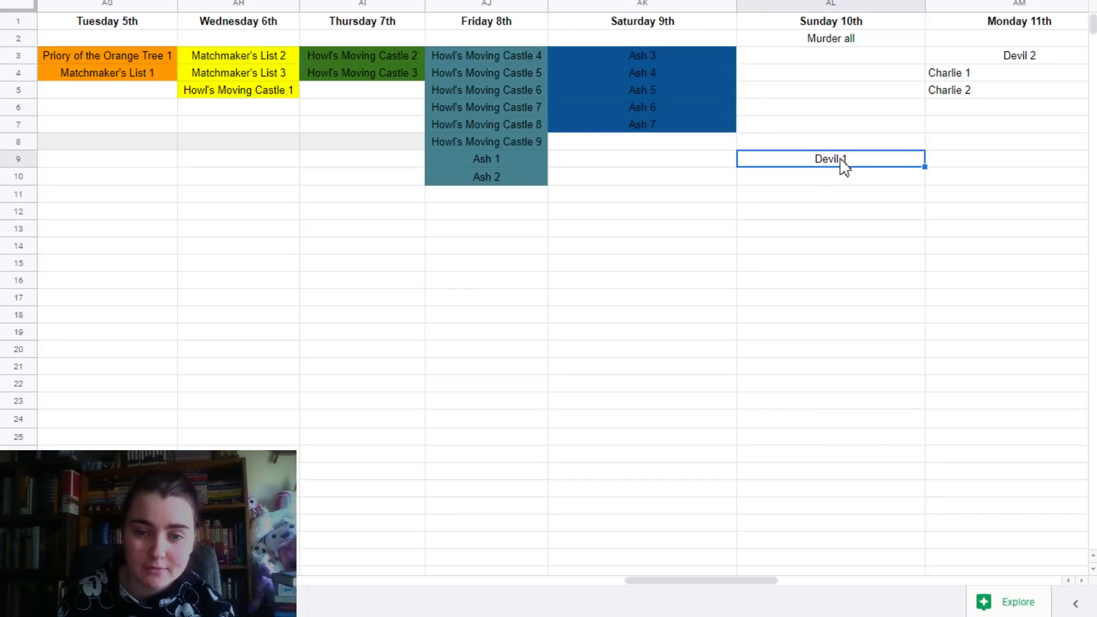
click(852, 43)
double_click(857, 43)
key(ctrl+a)
key(BackSpace)
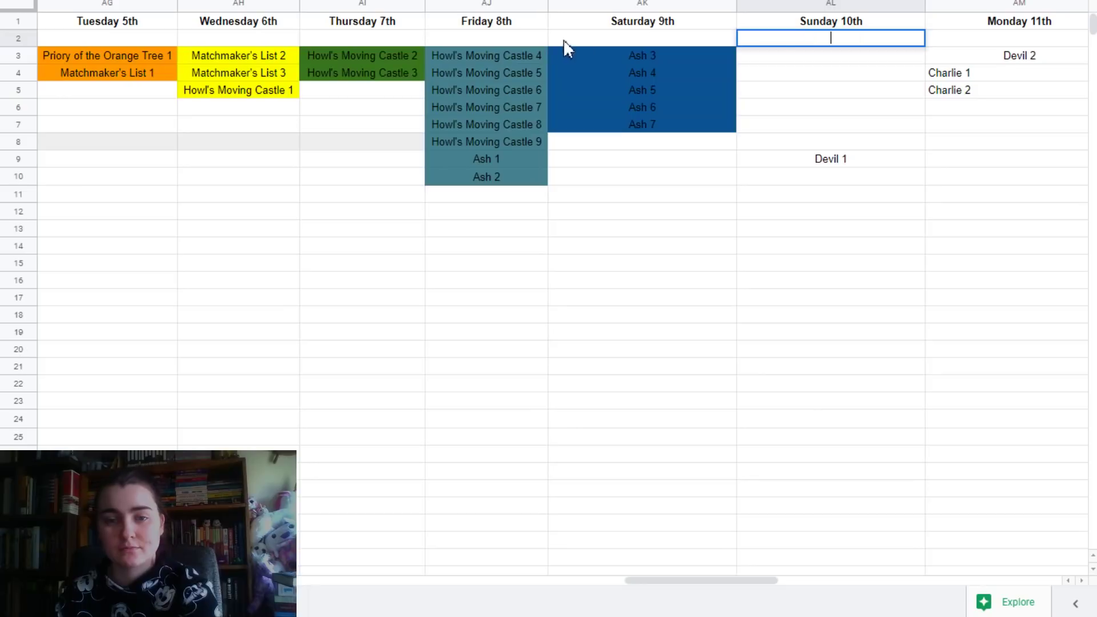
- Enter the book title "Muder On the Ballerat Train" in row 3 of the Sunday 10th column
double_click(902, 55)
text(Mu)
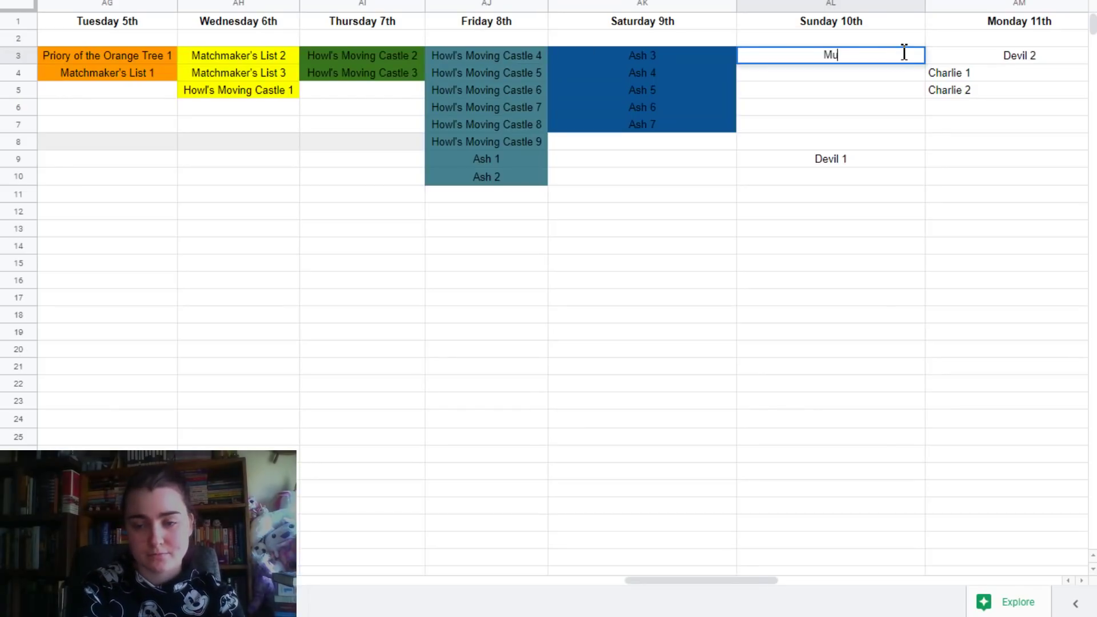
text(der on)
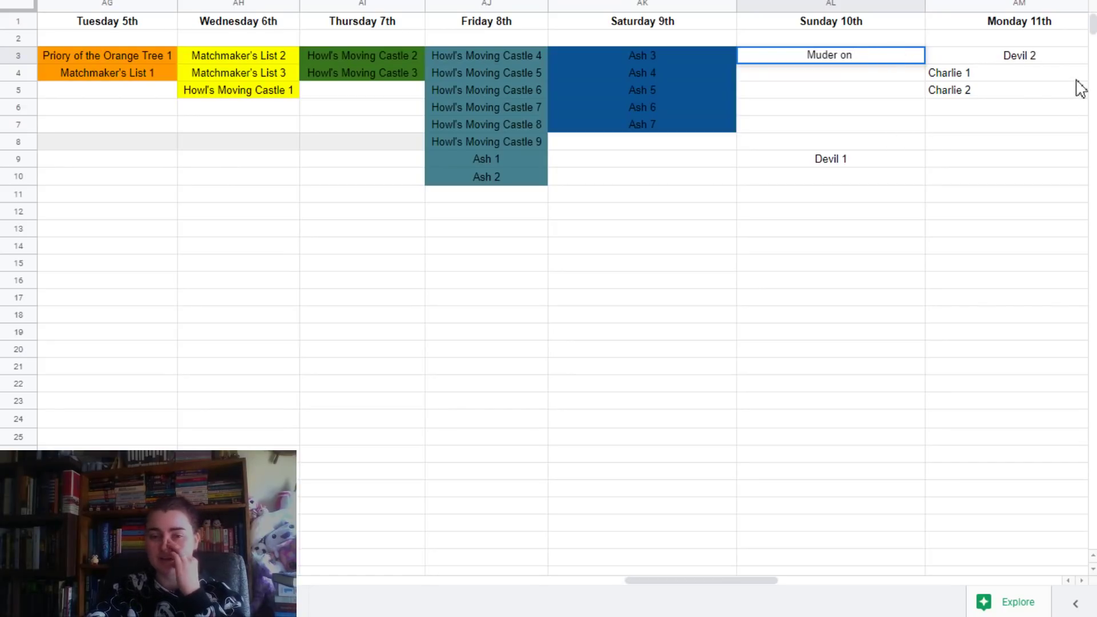
key(BackSpace)
key(BackSpace)
key(BackSpace)
key(BackSpace)
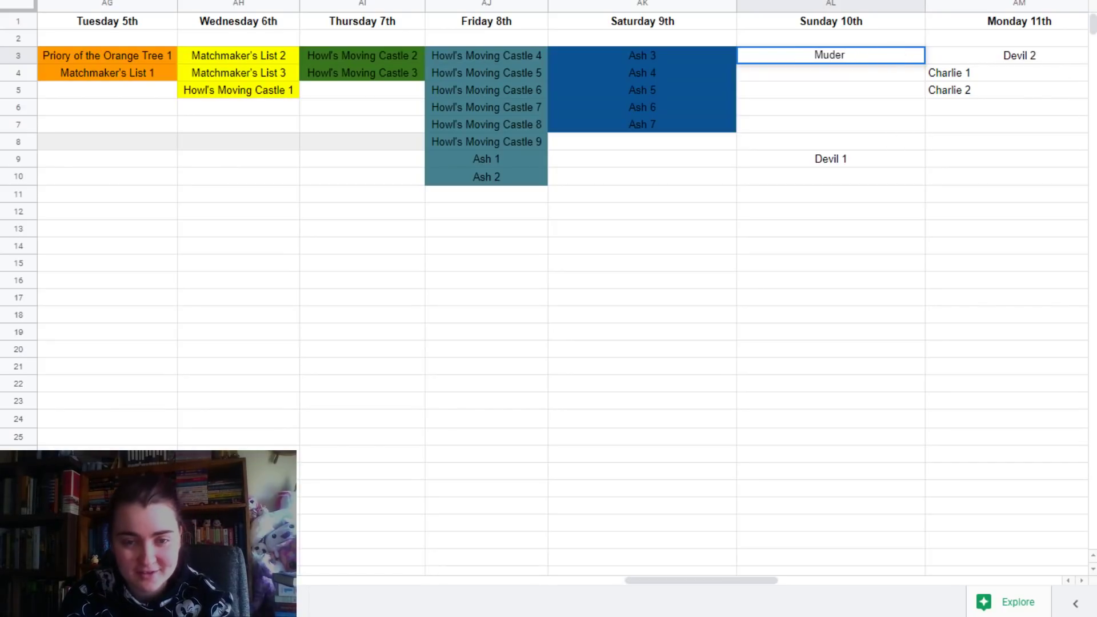
text(On the)
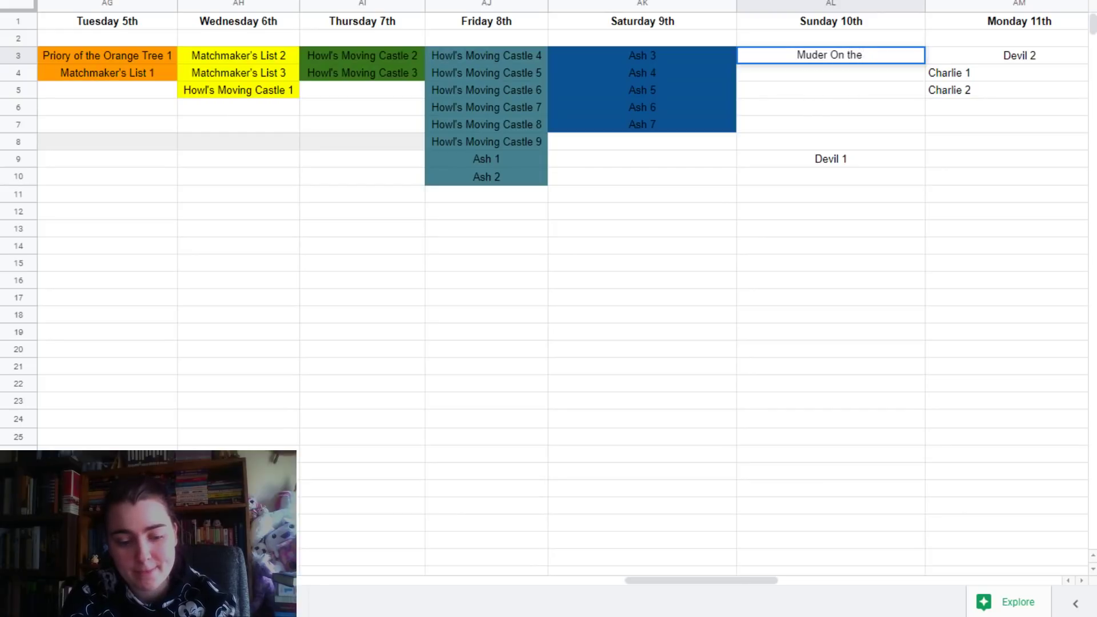
text( Balle)
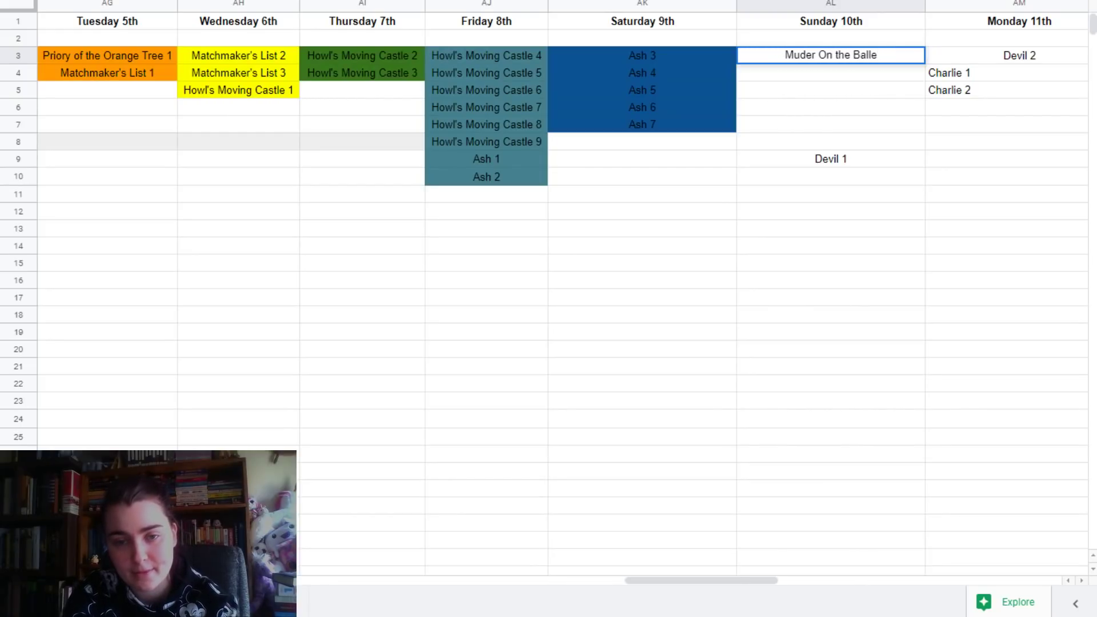
text(rat T)
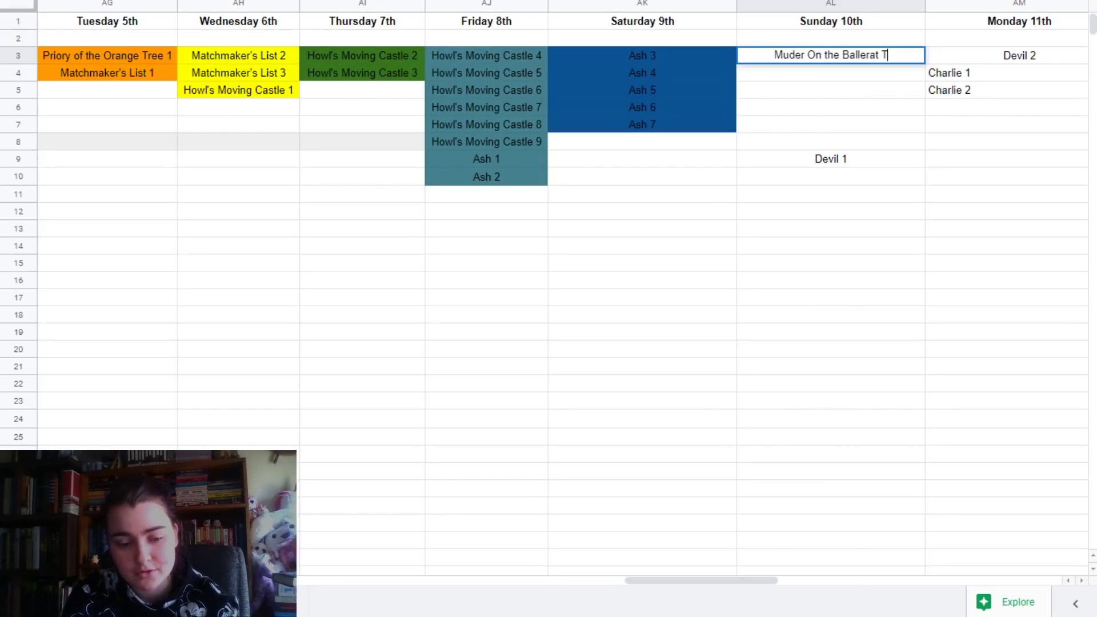
text(rain)
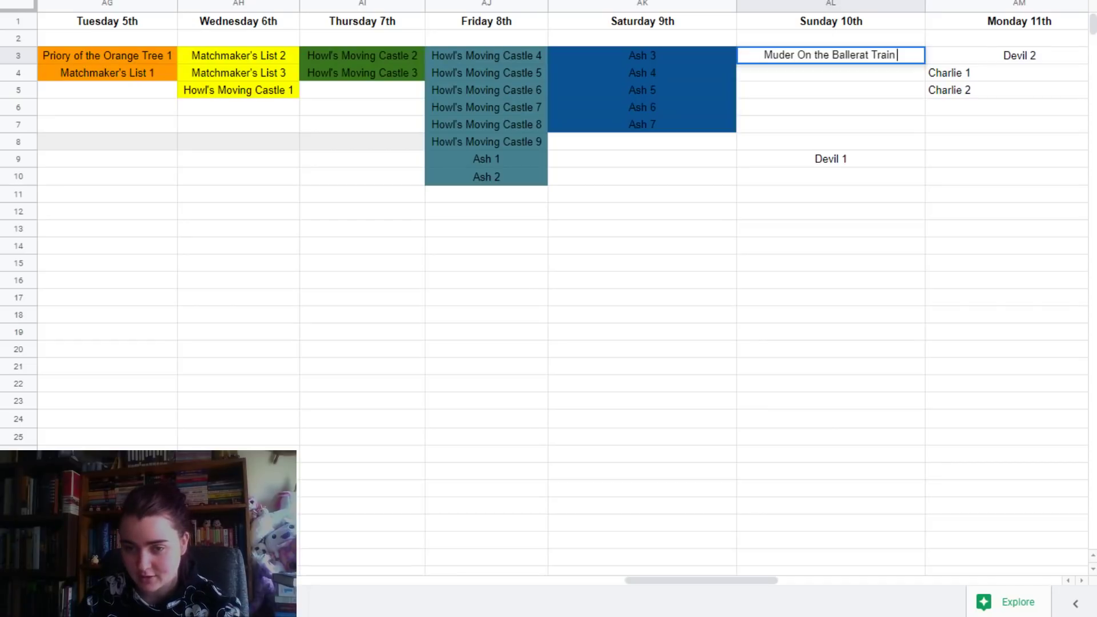
- Copy the title text from the Sunday 10th entry in row 3, and complete that entry with section number 1
drag(913, 54, 533, 57)
key(ctrl+c)
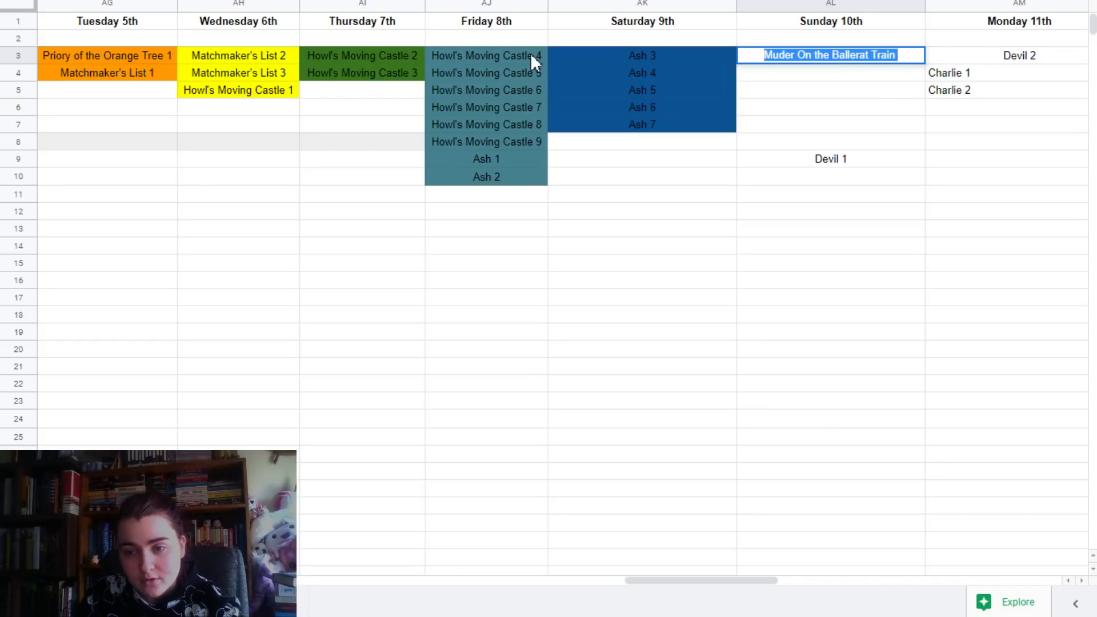
key(End)
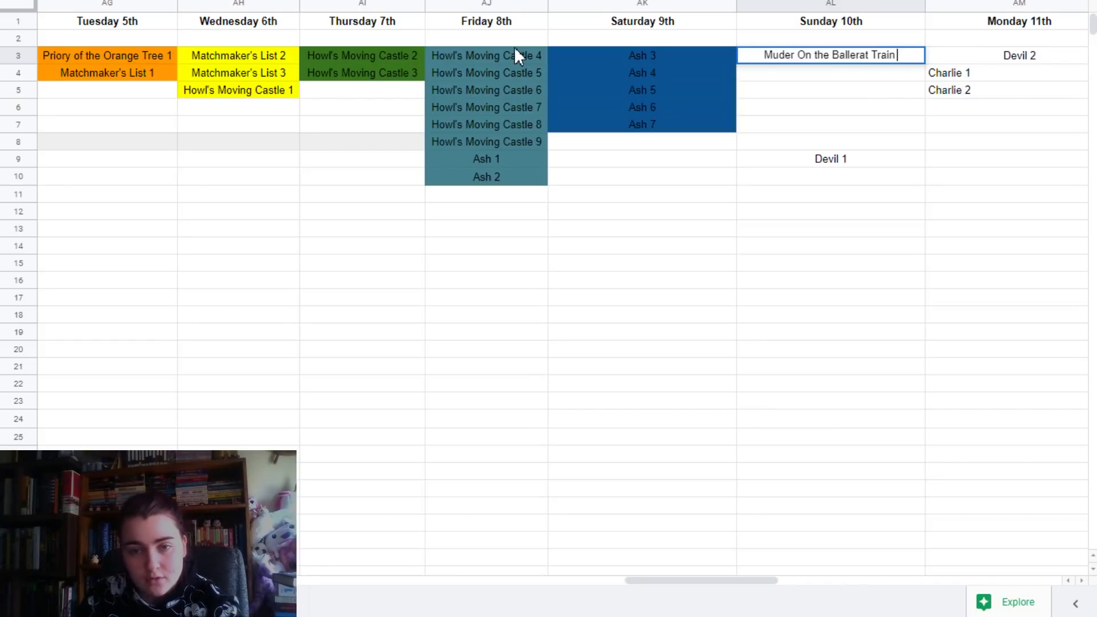
text(1)
key(Return)
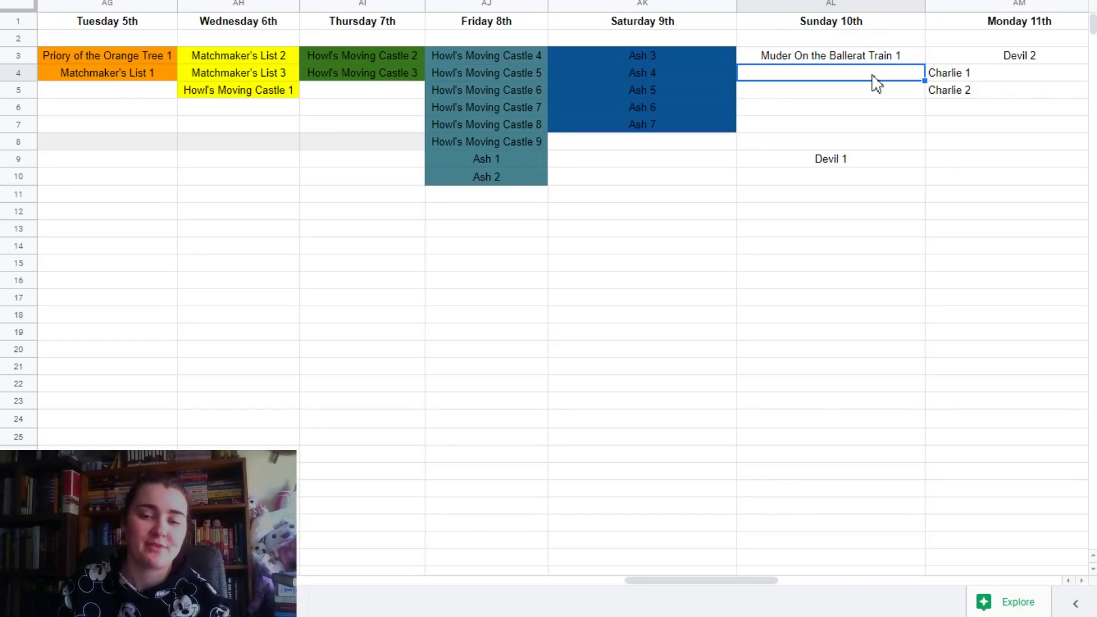
- Add "Muder On the Ballerat Train" sections 2 to 5 in rows 4 to 7 of the Sunday 10th column
text(Muder On the Ballerat Train )
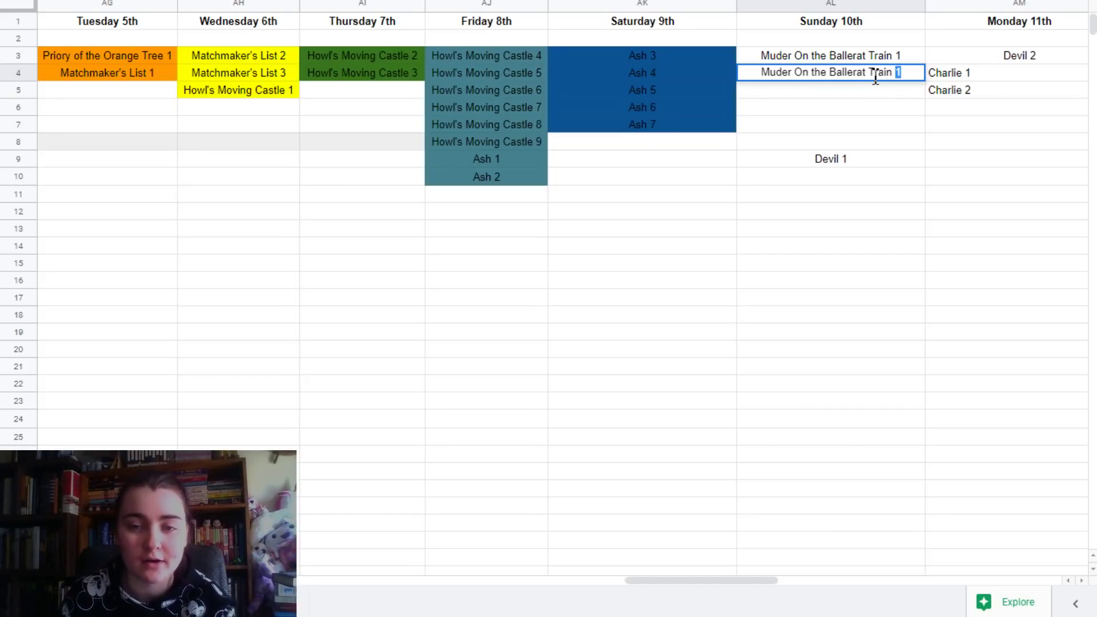
text(2)
key(Return)
key(ctrl+v)
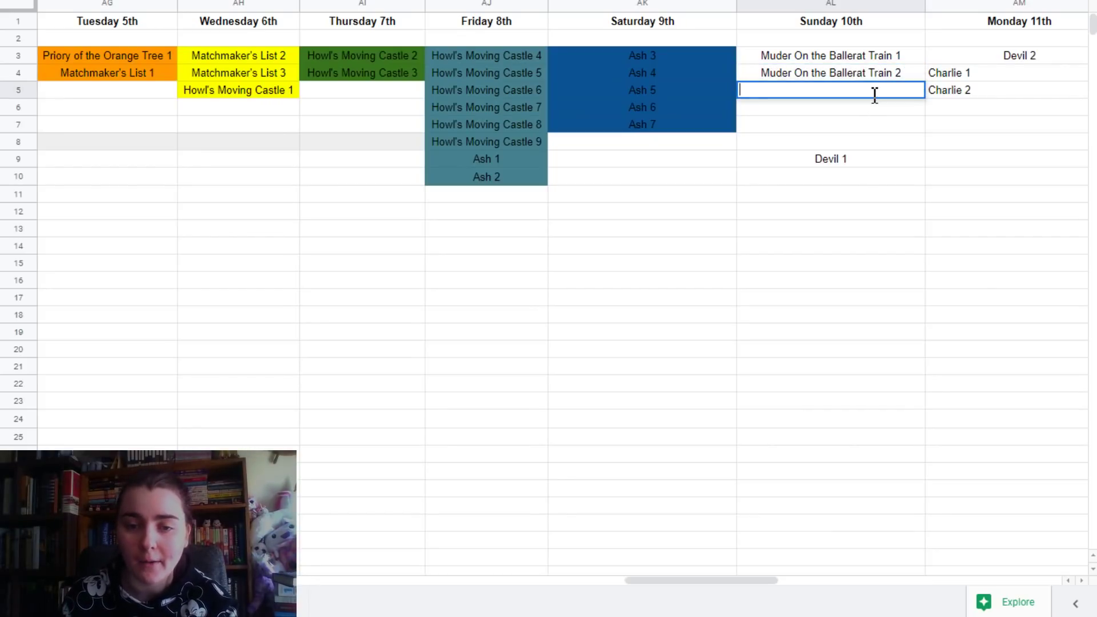
text(3)
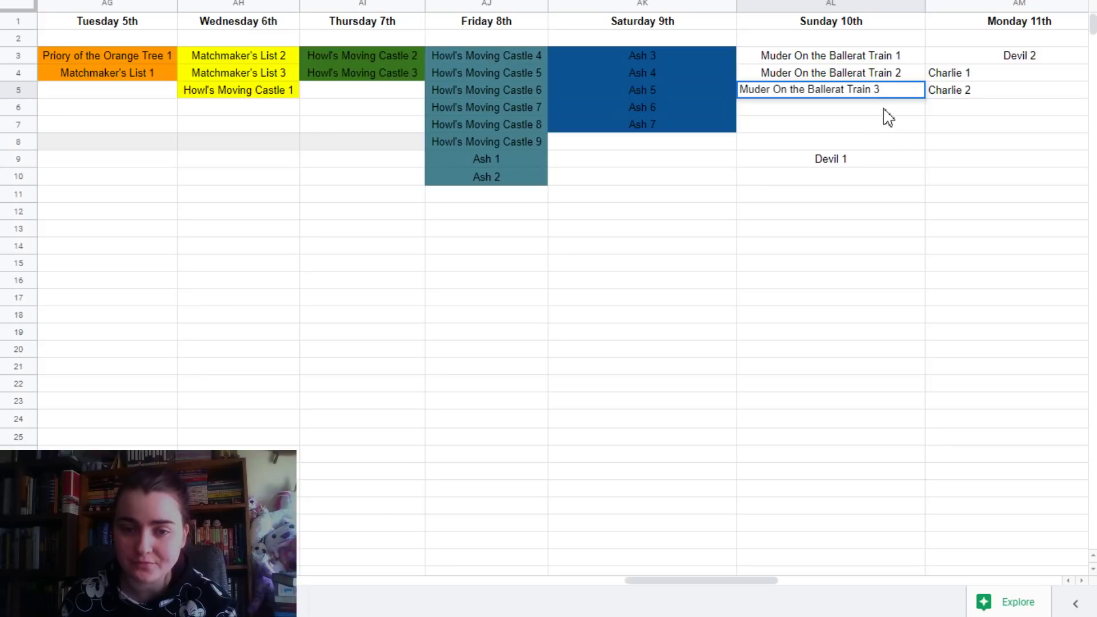
key(Return)
text(Muder On the Ballerat Train)
text(4)
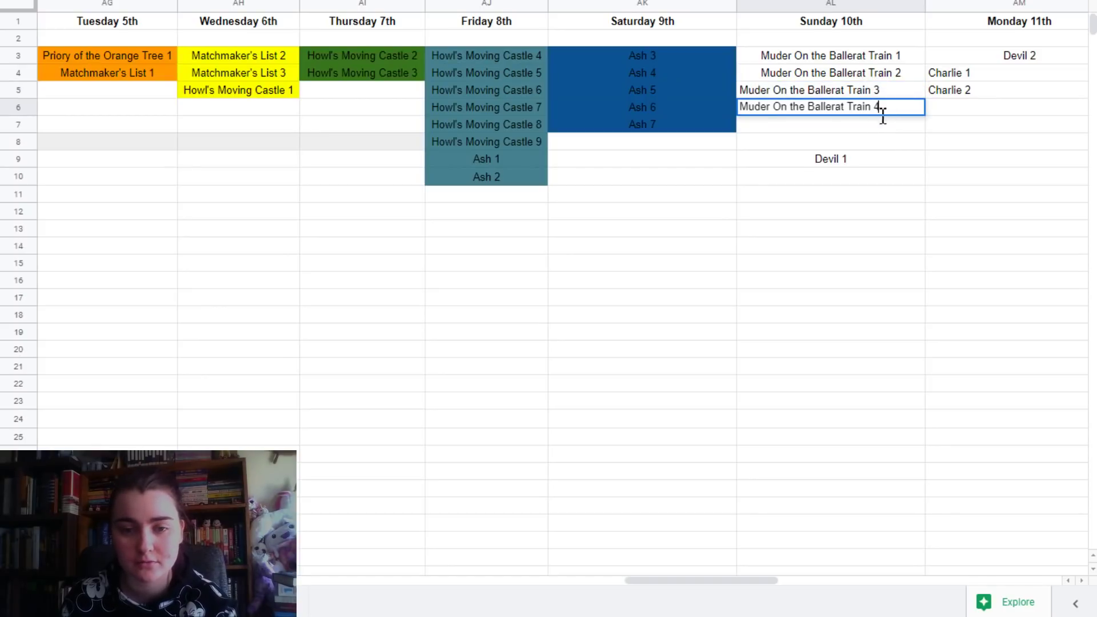
key(Return)
text(Muder On the Ballerat Train)
text(5)
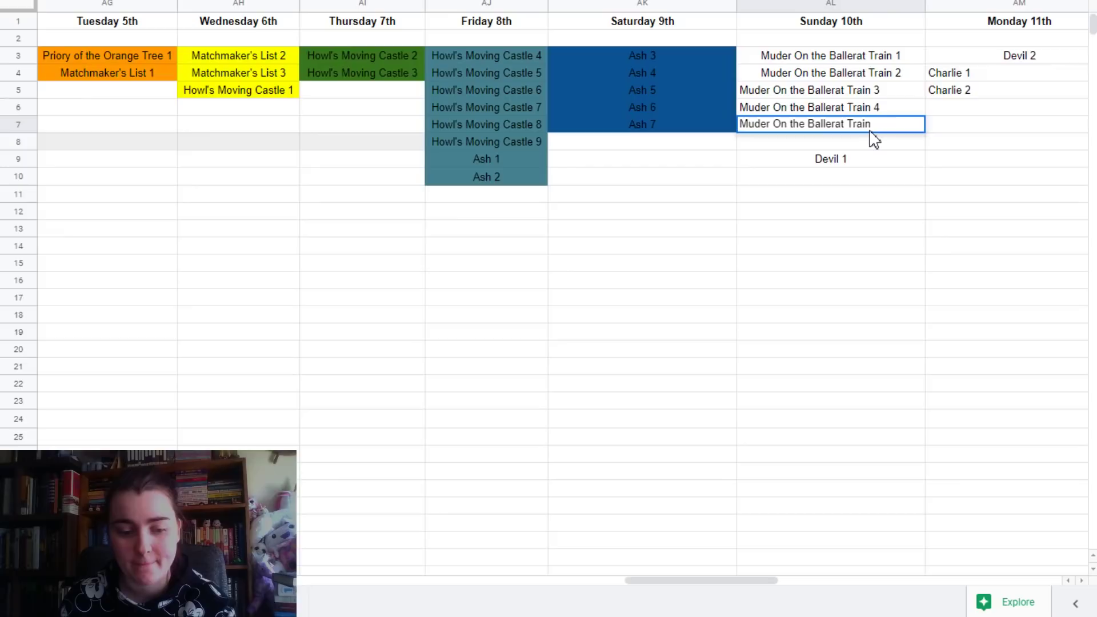
- Move the Devil entry up to row 8 of the Sunday 10th column and retitle it "Devil's Daughter 1"
click(862, 153)
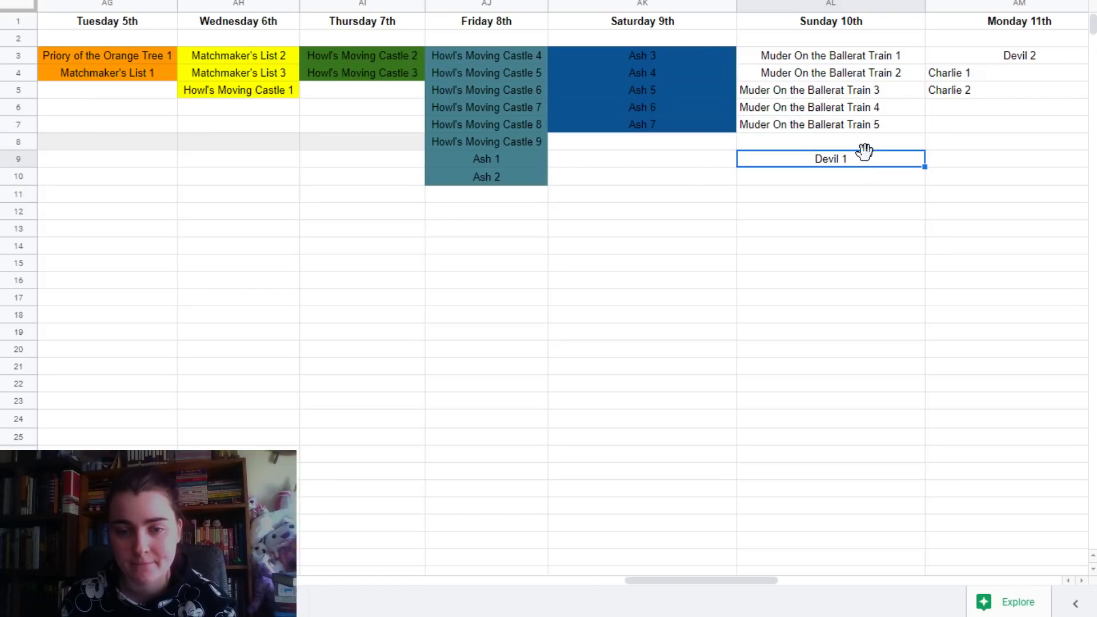
mouse_move(864, 151)
mouse_down()
mouse_move(869, 161)
mouse_move(874, 152)
mouse_move(862, 149)
mouse_up()
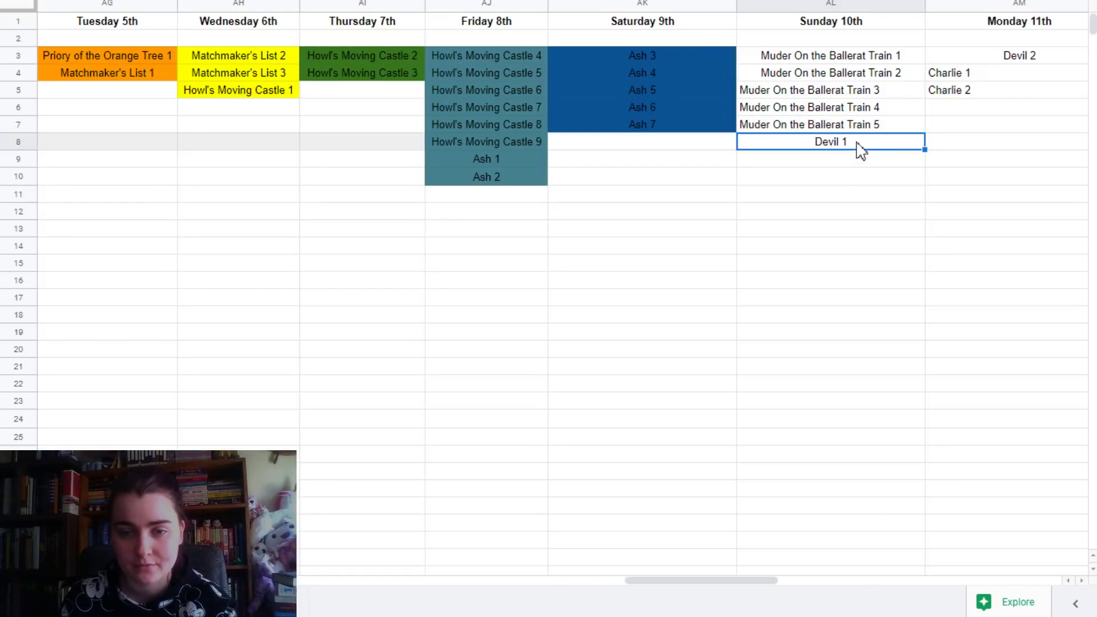
double_click(841, 143)
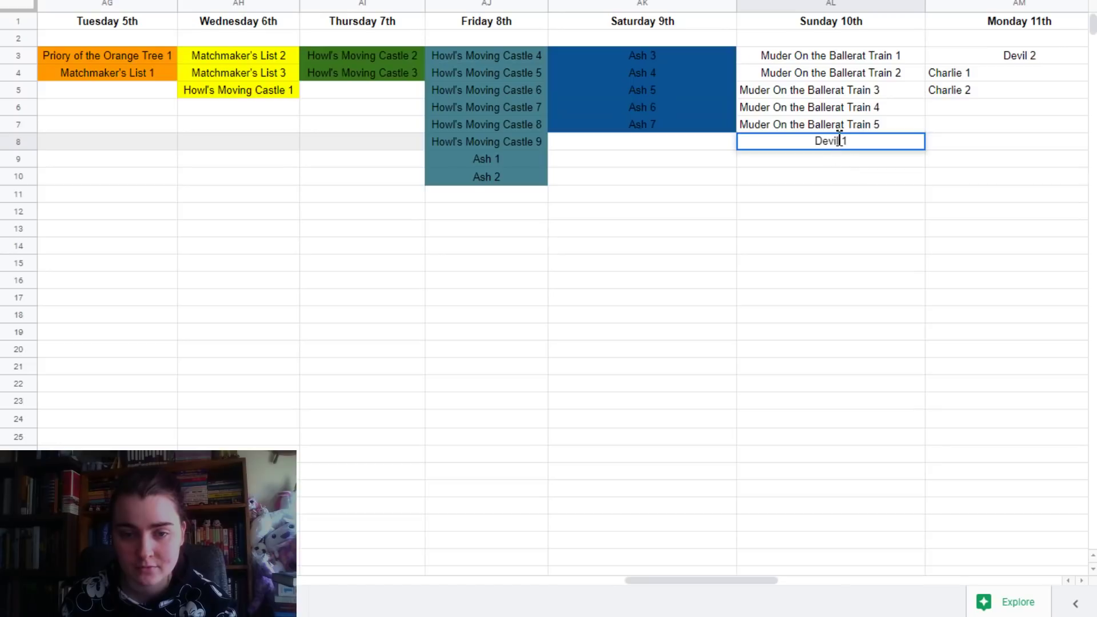
text(')
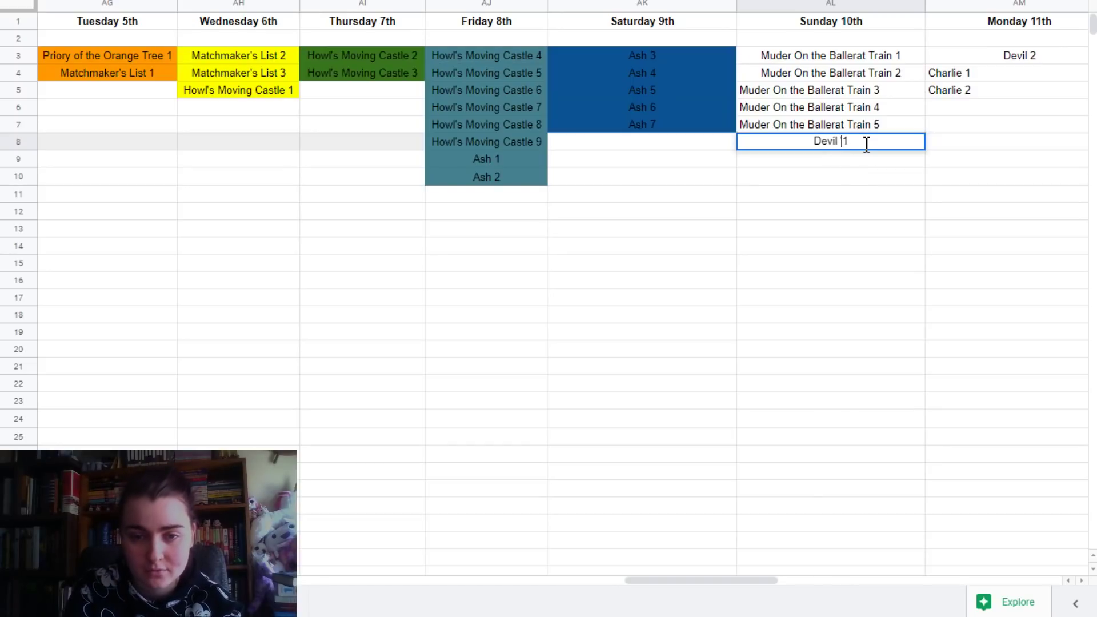
key(BackSpace)
key(BackSpace)
text('s)
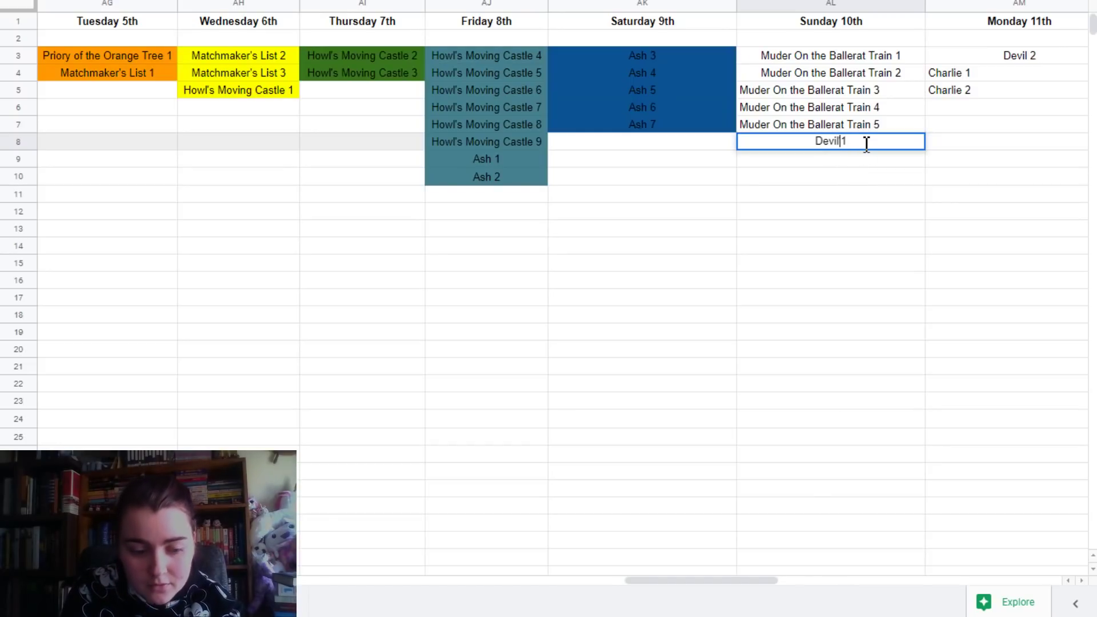
text( Daughy)
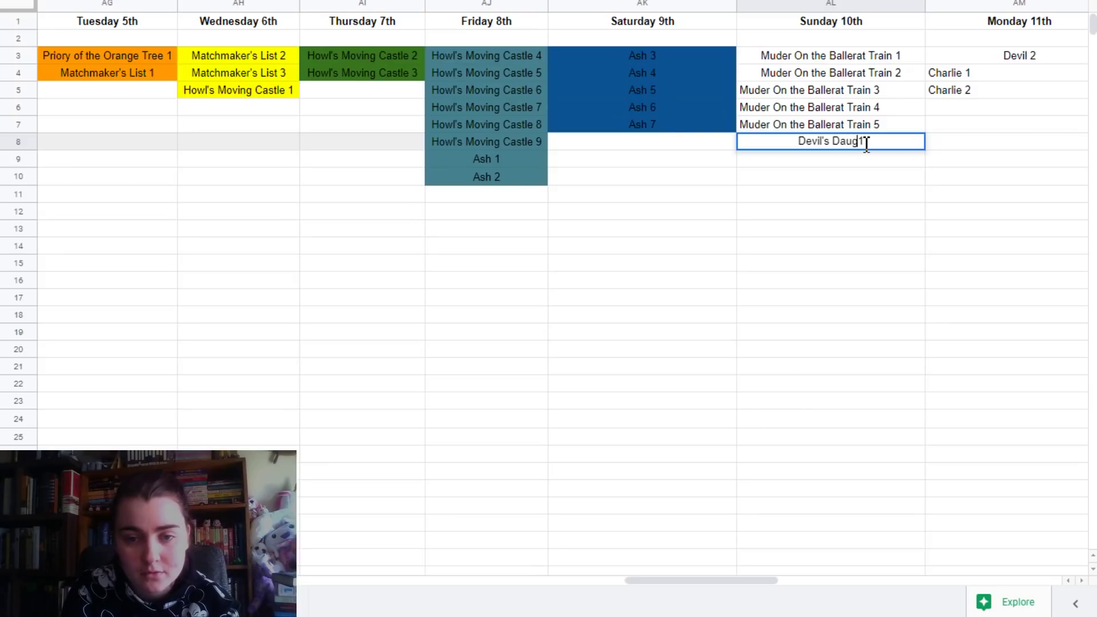
key(BackSpace)
text(ter)
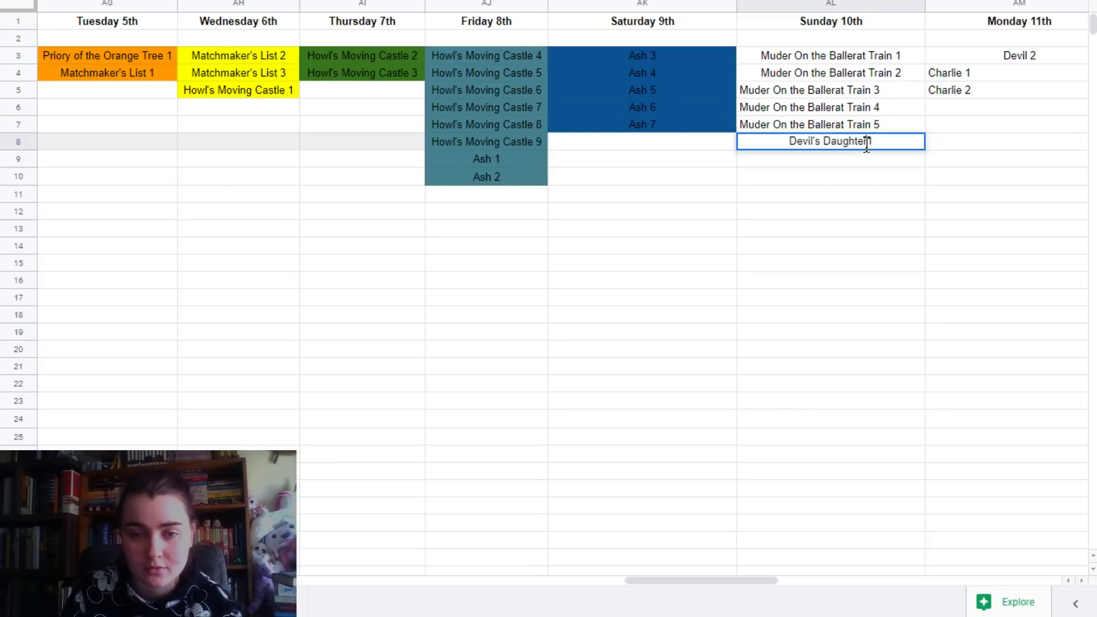
click(929, 128)
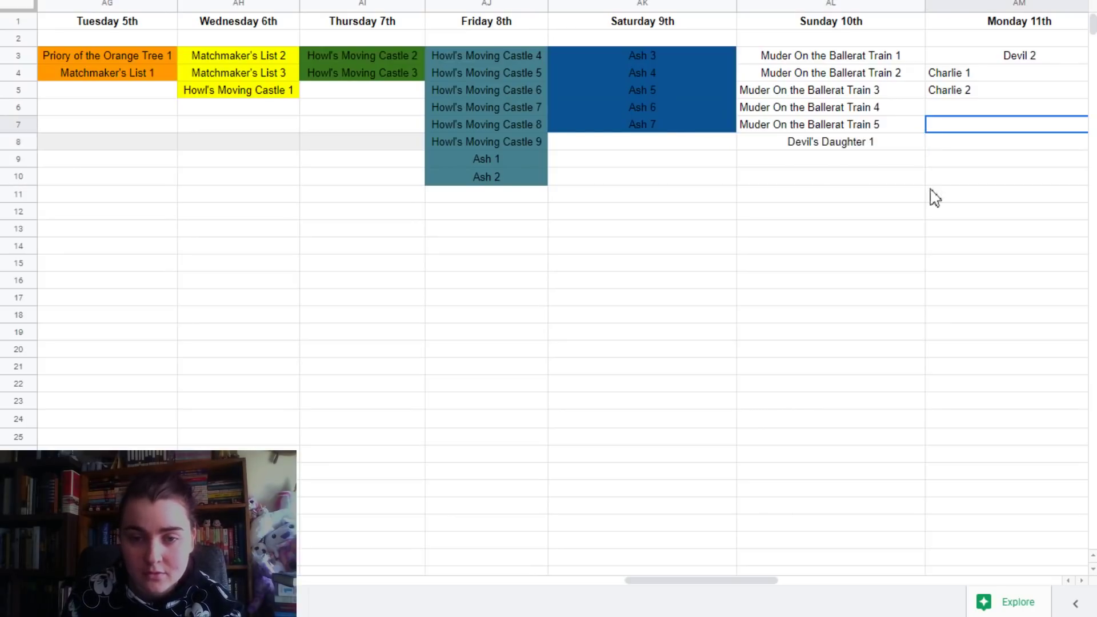
- Right-align the whole Sunday 10th and Monday 11th columns
click(852, 6)
shift+click(1016, 5)
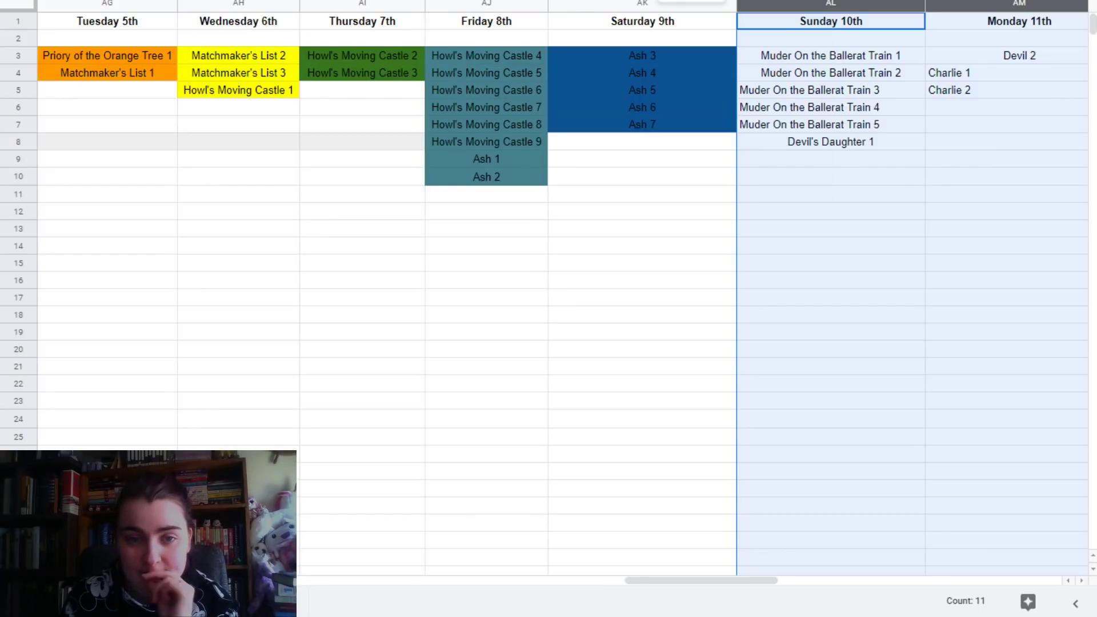
key(ctrl+shift+r)
click(945, 218)
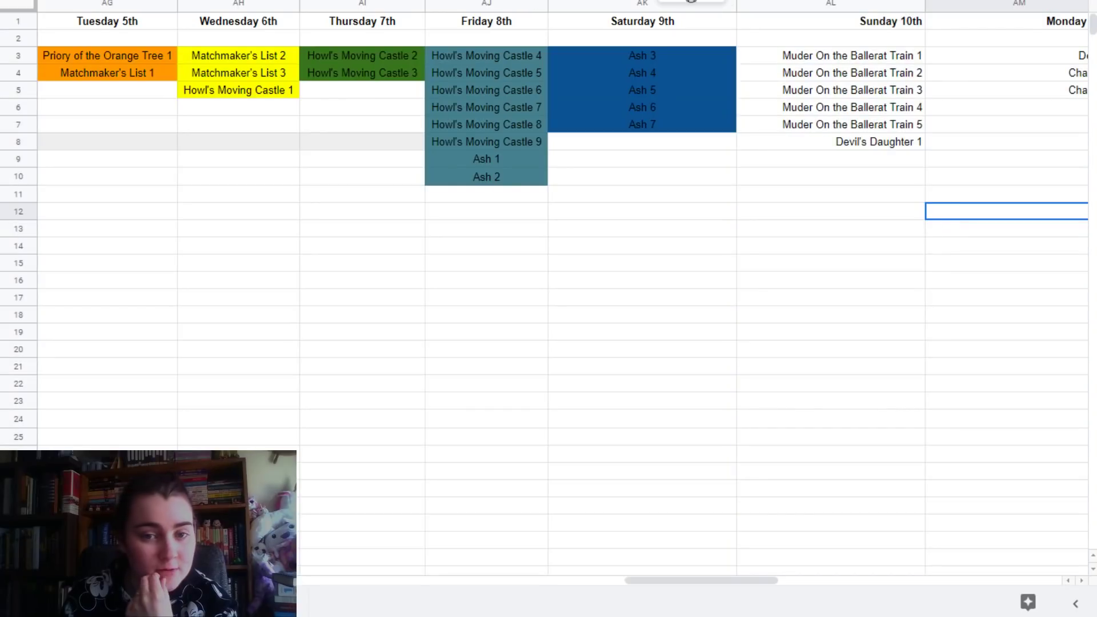
- Centre the contents of the Sunday 10th and Monday 11th columns horizontally
click(862, 7)
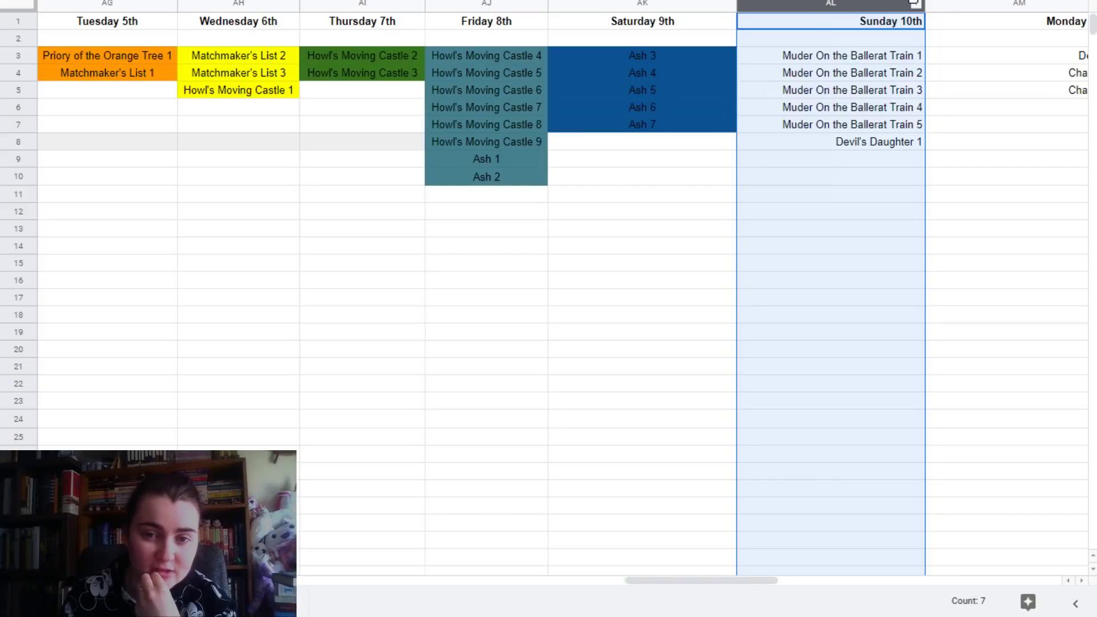
shift+click(952, 6)
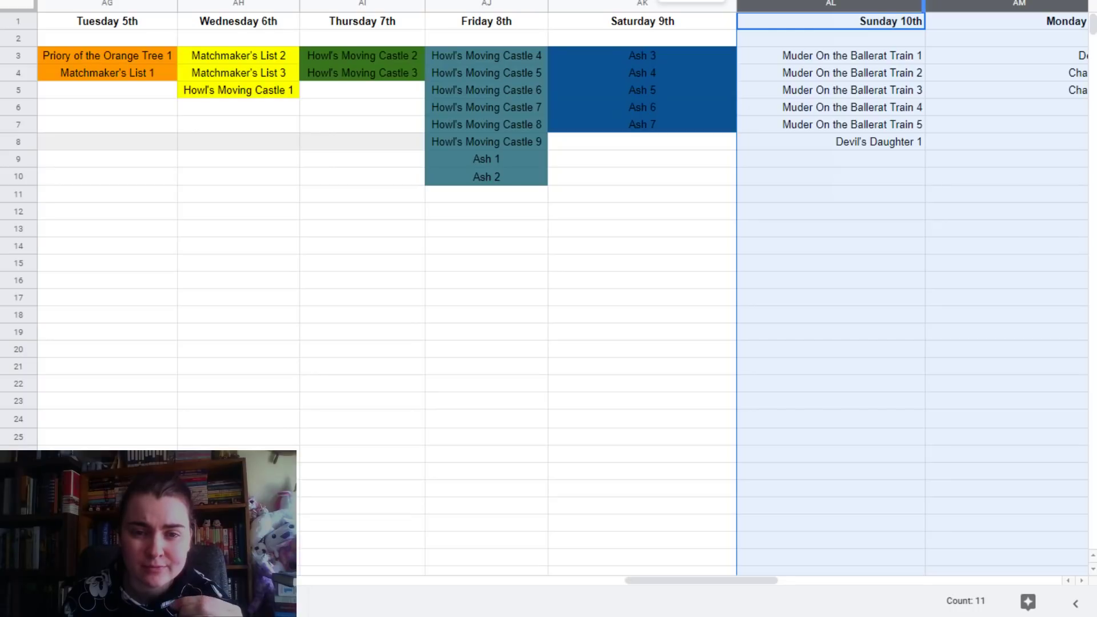
click(706, 2)
- Narrow the Saturday 9th and Sunday 10th columns so they fit closely around their text
click(720, 6)
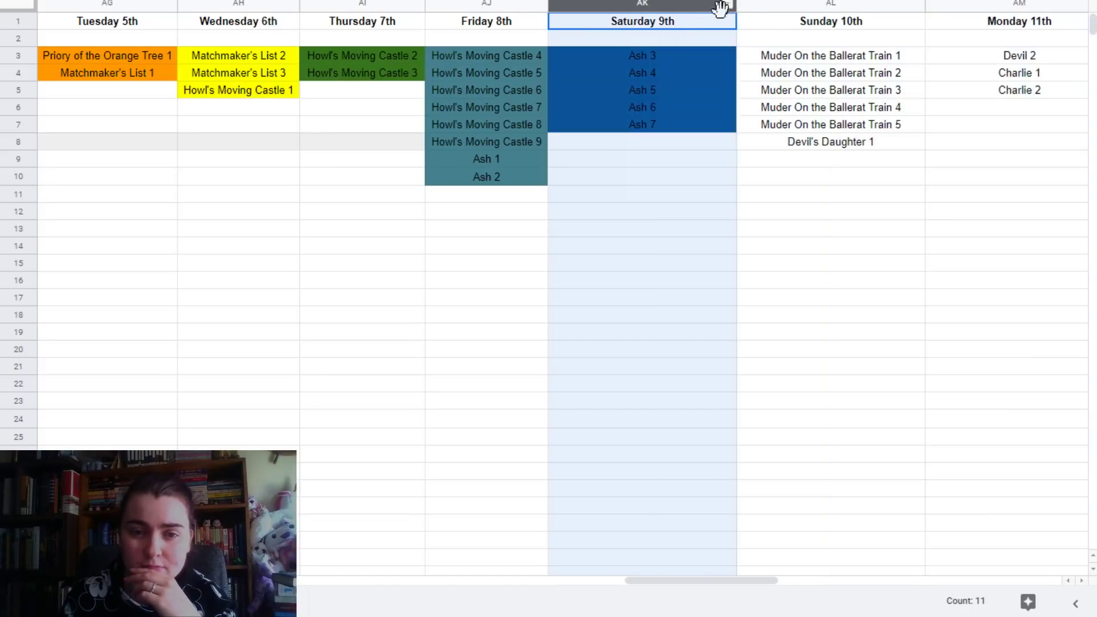
drag(735, 4, 634, 6)
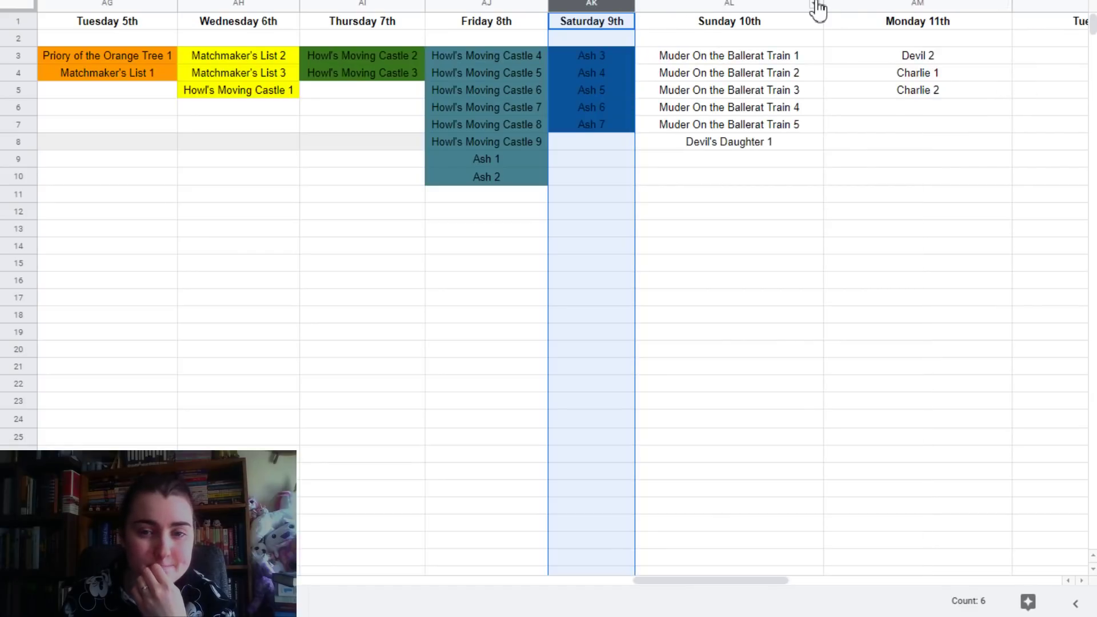
drag(823, 5, 792, 4)
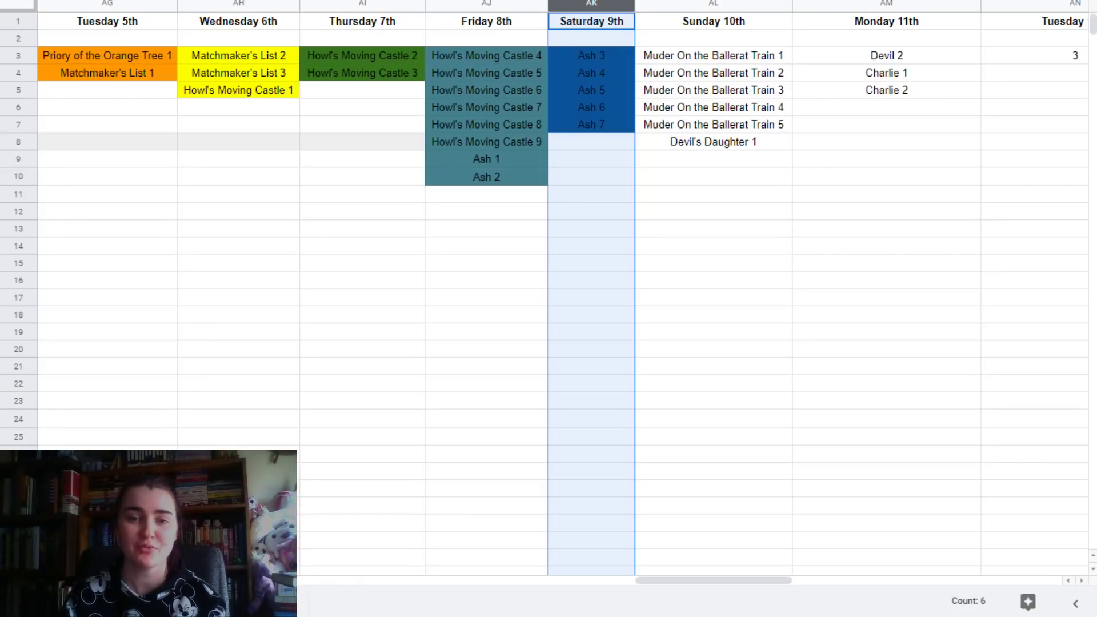
click(171, 215)
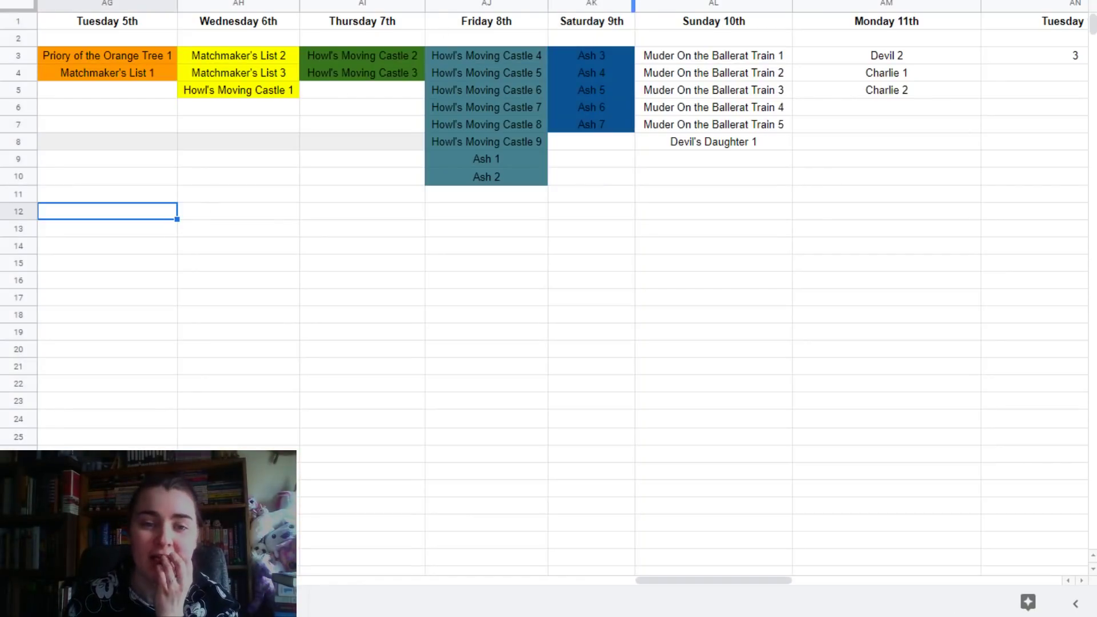
right_click(638, 4)
click(654, 5)
drag(634, 5, 624, 8)
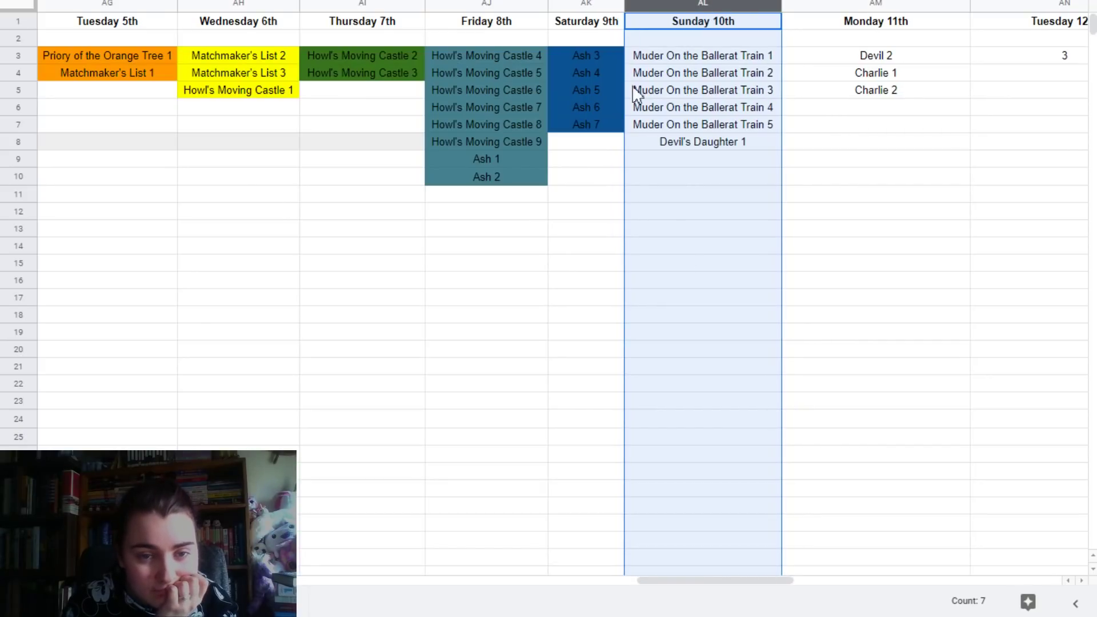
- Fill the Sunday 10th entries in rows 3 to 8 with purple
click(859, 332)
drag(743, 579, 828, 580)
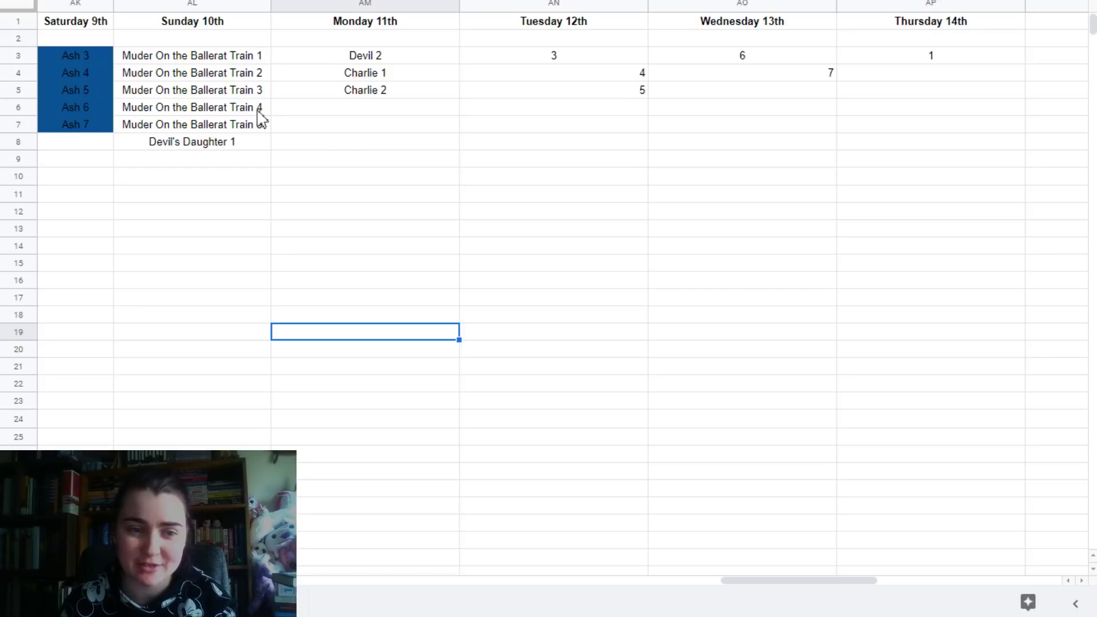
click(260, 55)
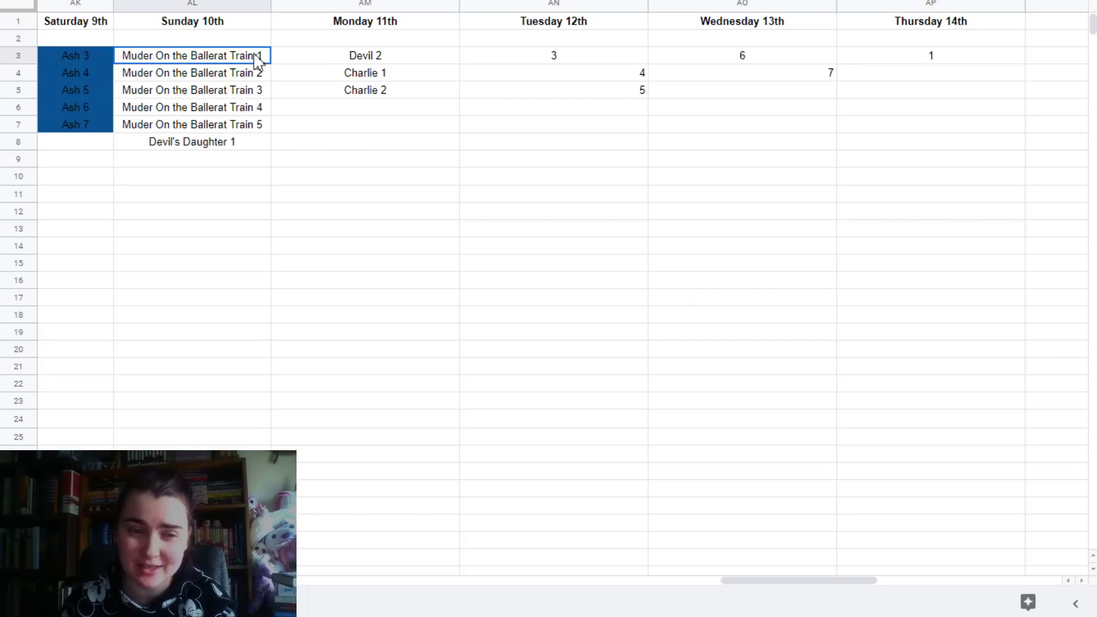
shift+click(225, 143)
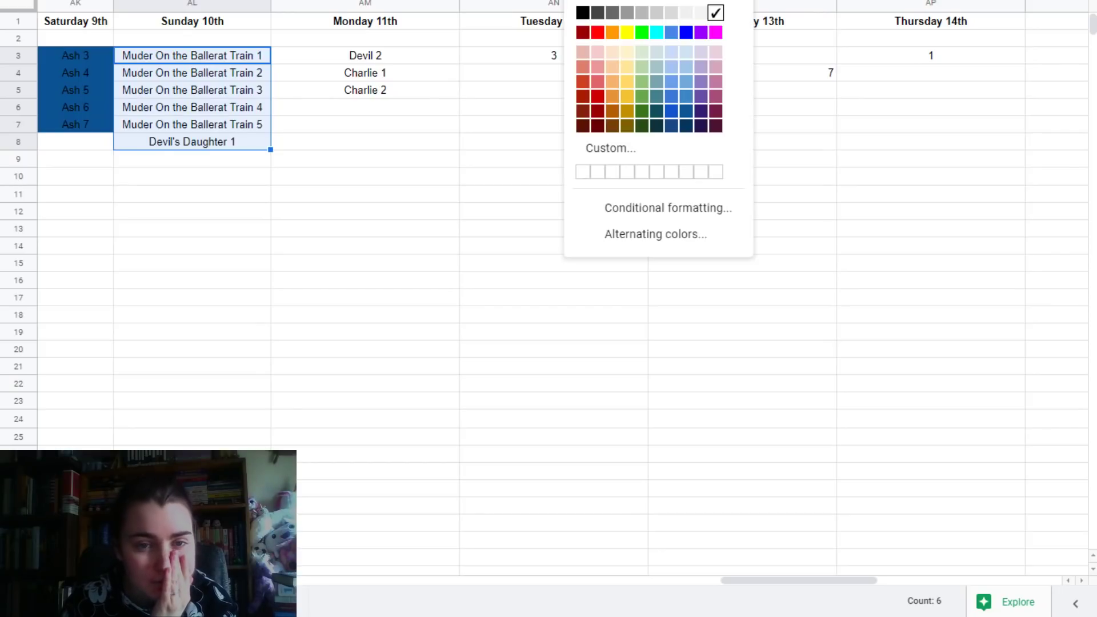
click(708, 34)
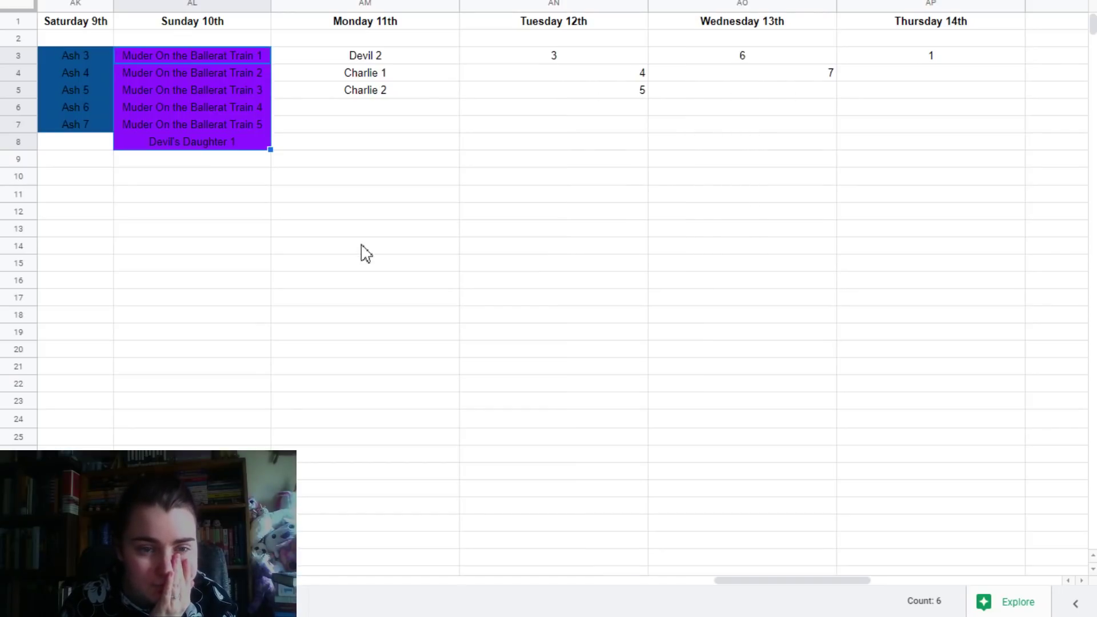
click(369, 230)
- Expand the Devil entry in row 3 of the Monday 11th column to "Devil's Daughter 2"
double_click(375, 55)
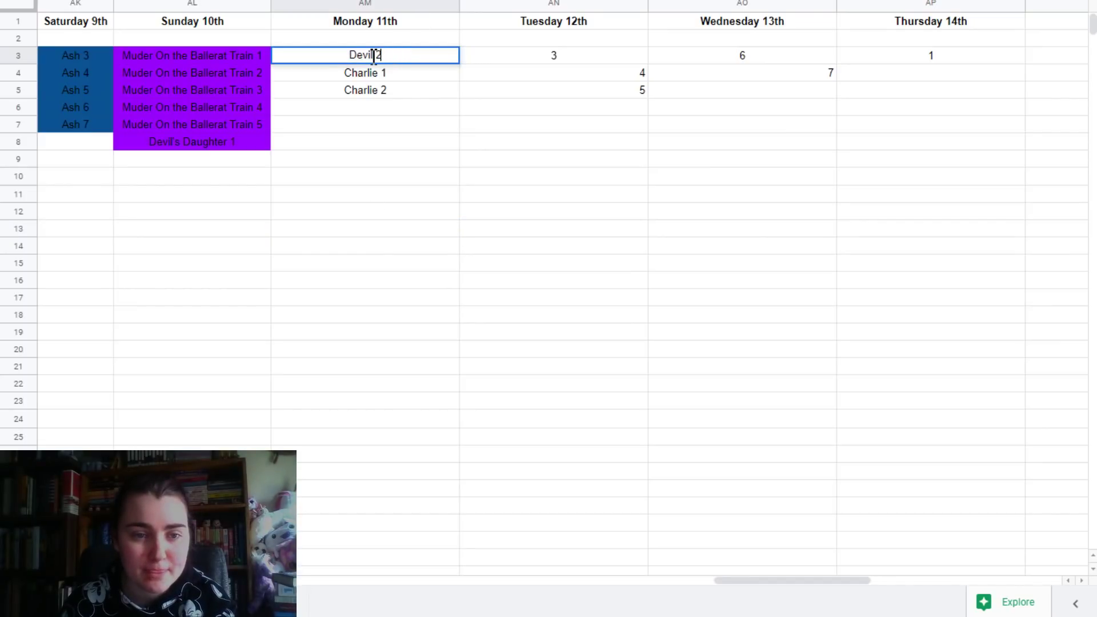
text('s Daughtte)
key(BackSpace)
key(BackSpace)
text(er)
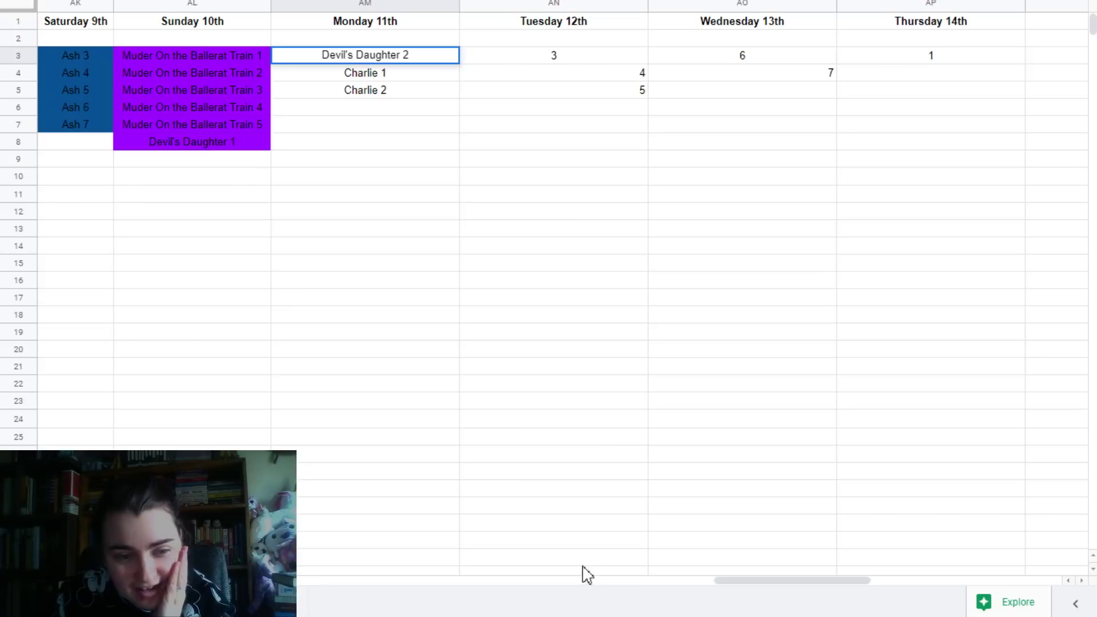
drag(760, 581, 781, 585)
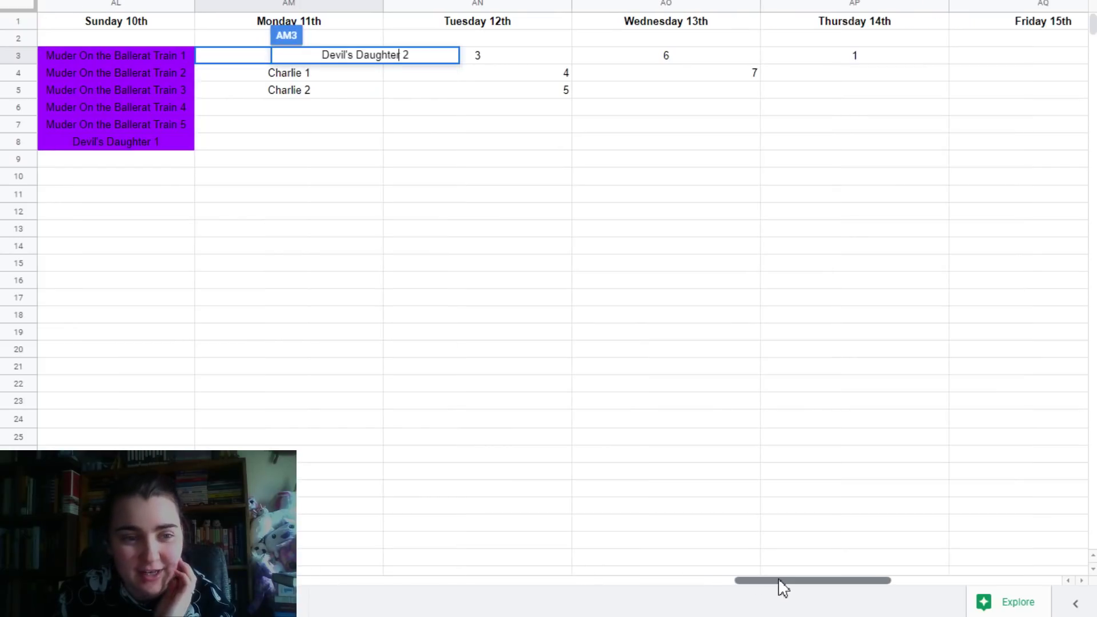
click(615, 303)
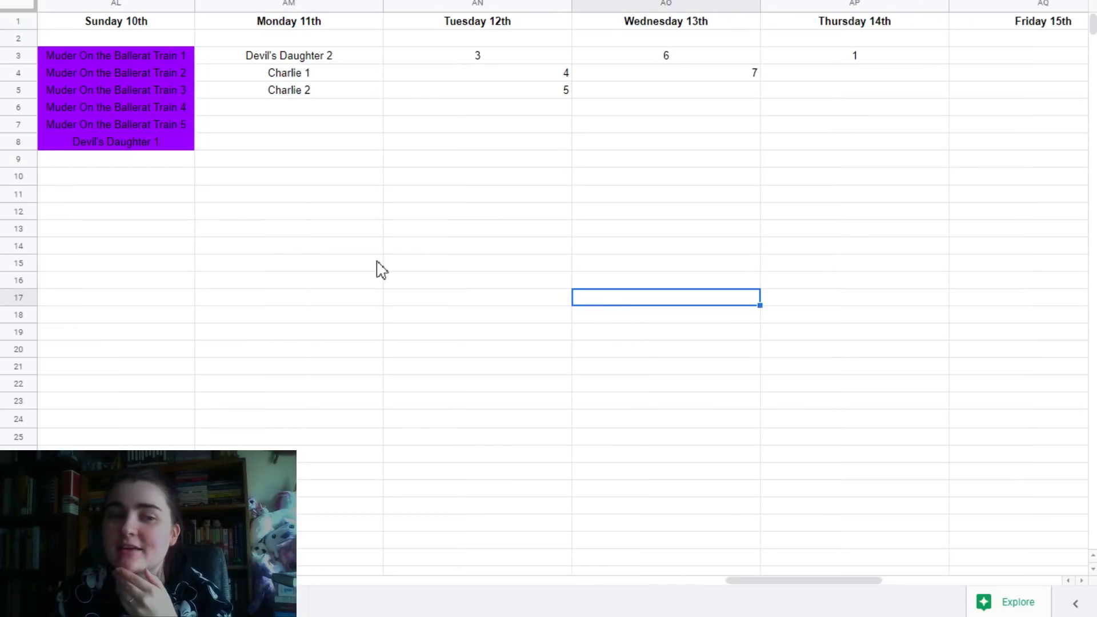
- Retitle the Monday 11th entries in rows 4 and 5 as "Charlie All Night 1" and "Charlie All Night 2", copying the title text for reuse
double_click(307, 74)
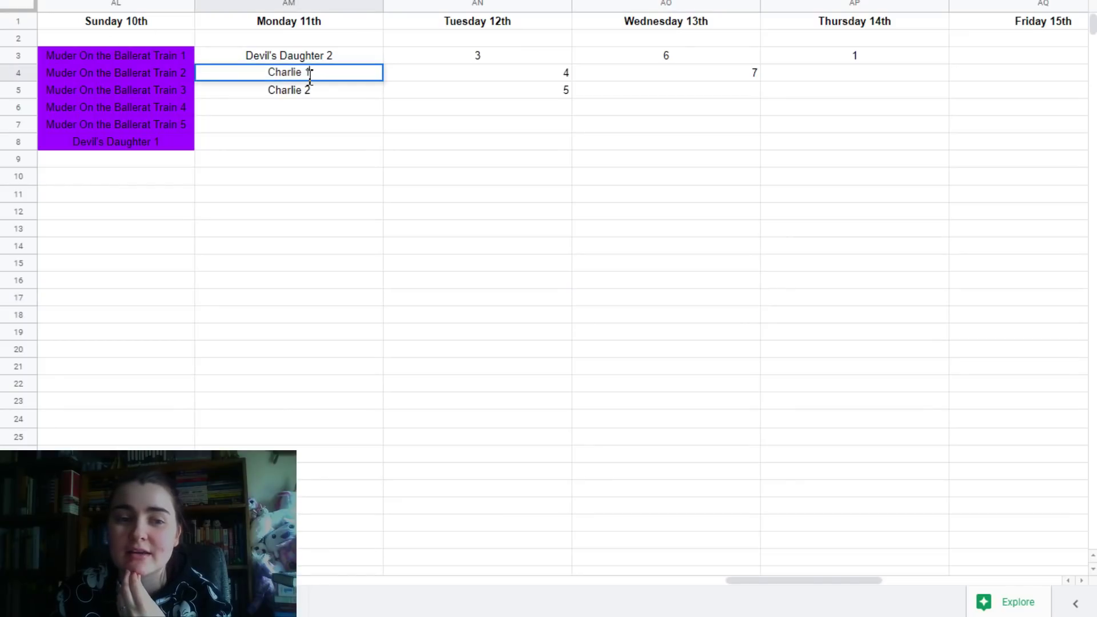
text(All Night)
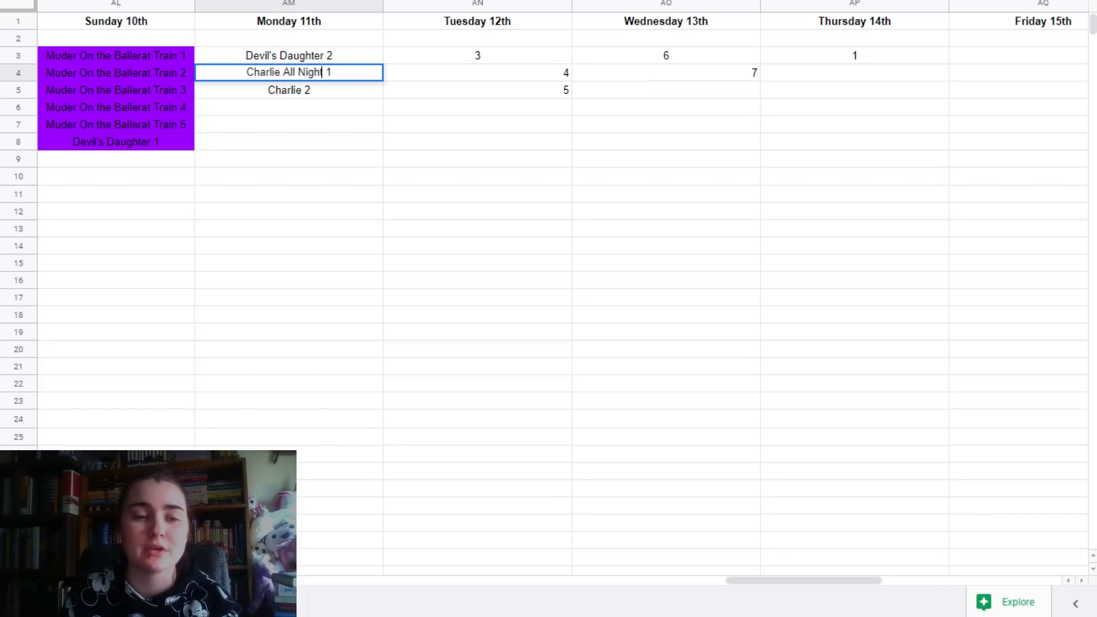
drag(325, 72, 3, 126)
key(ctrl+c)
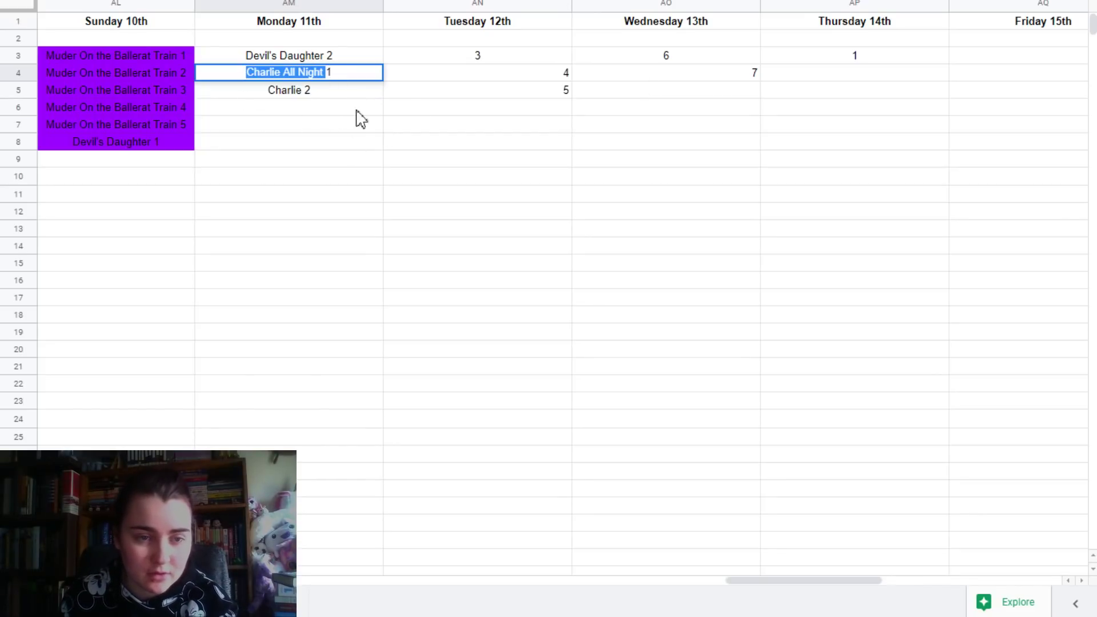
double_click(313, 90)
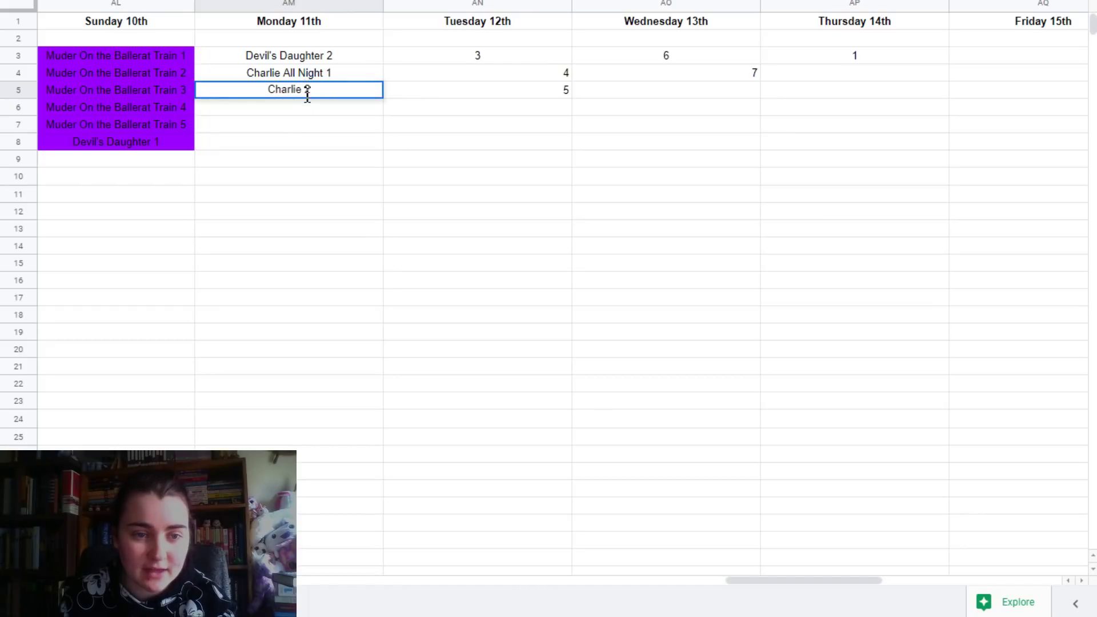
drag(304, 90, 1, 108)
key(ctrl+v)
- Add the title "Charlie All Night" before section numbers 3, 4 and 5 in rows 3 to 5 of the Tuesday 12th column
double_click(498, 56)
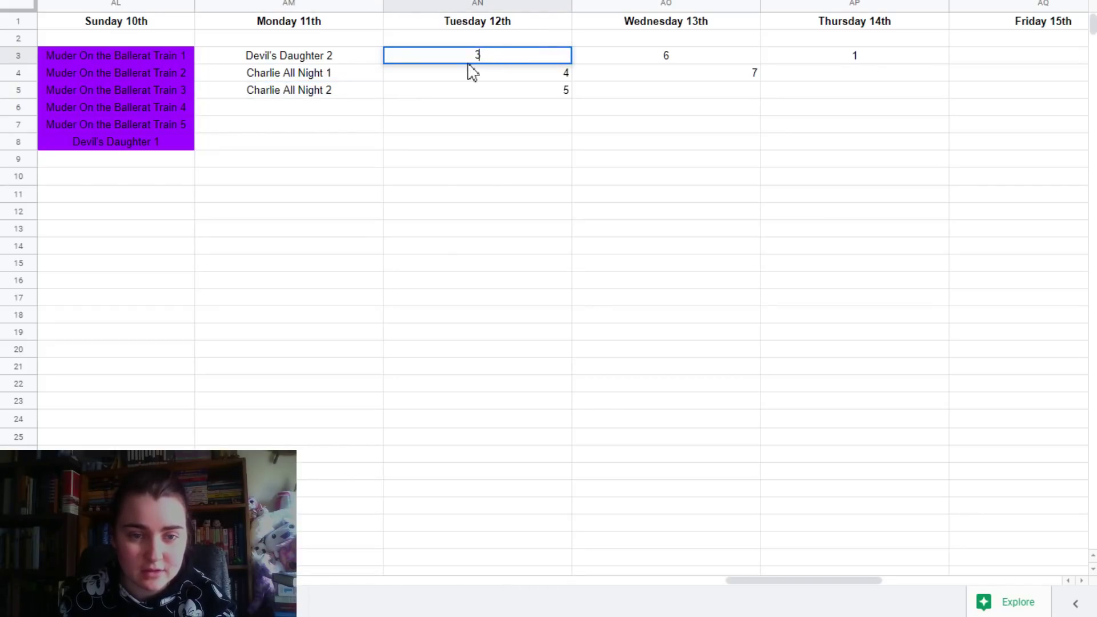
click(476, 57)
key(ctrl+v)
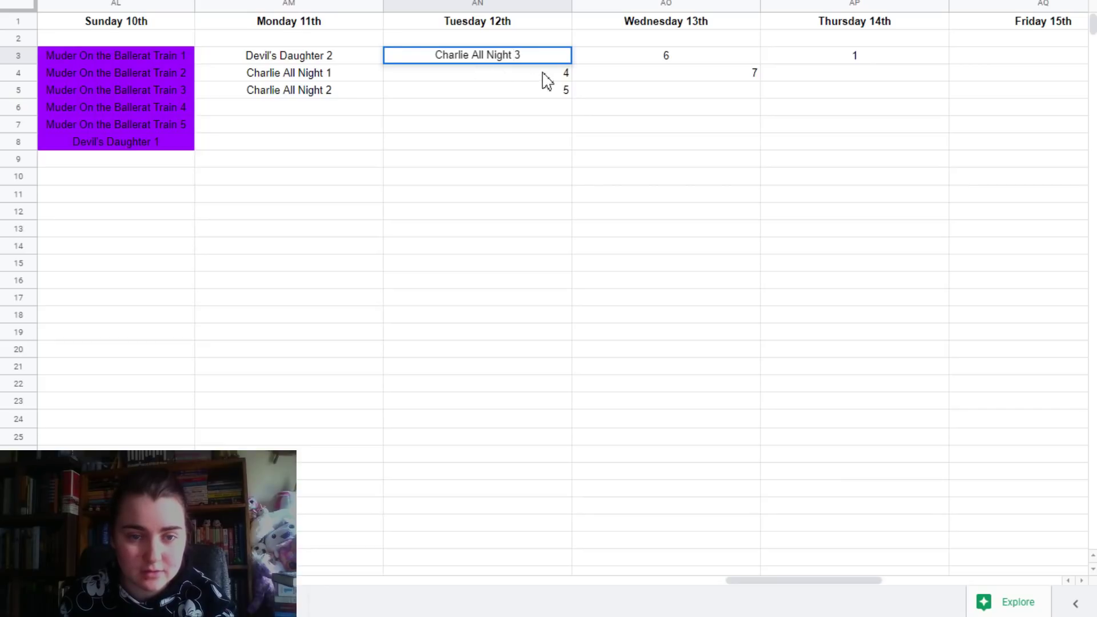
key(Return)
double_click(547, 80)
click(563, 72)
key(ctrl+v)
key(Return)
double_click(564, 90)
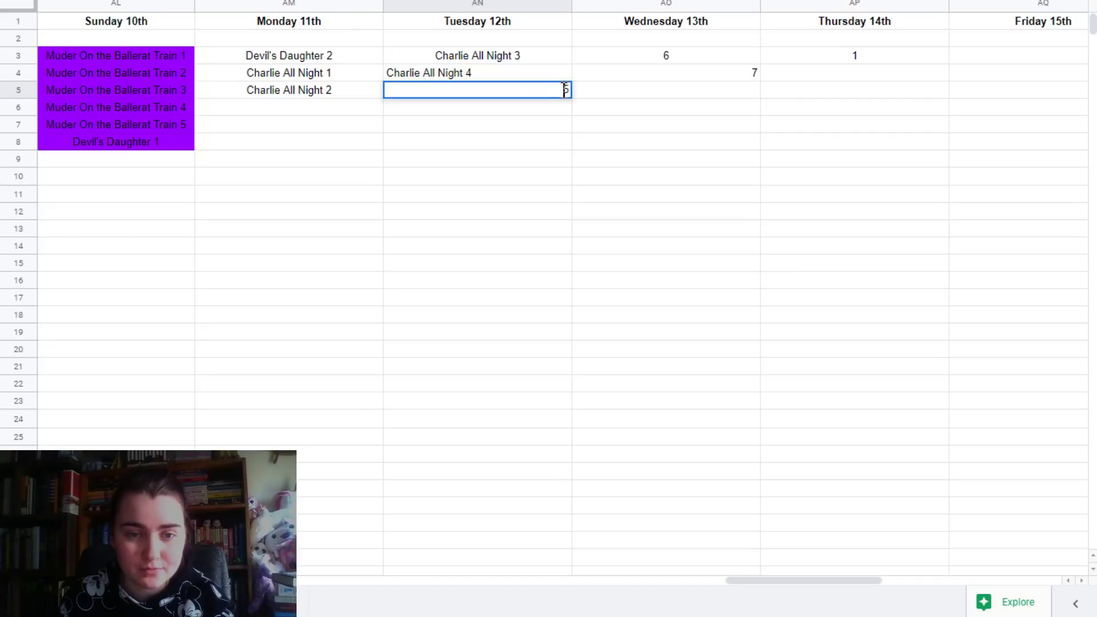
key(ctrl+v)
- Add the title "Charlie All Night" before section numbers 6 and 7 in rows 3 and 4 of the Wednesday 13th column
click(686, 42)
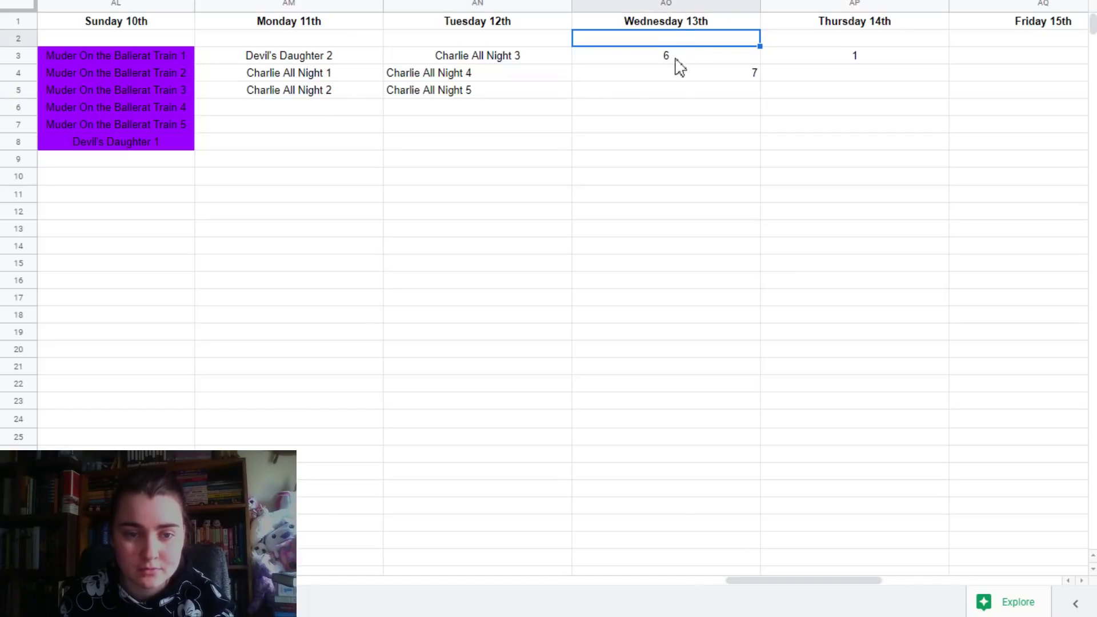
click(693, 59)
double_click(695, 55)
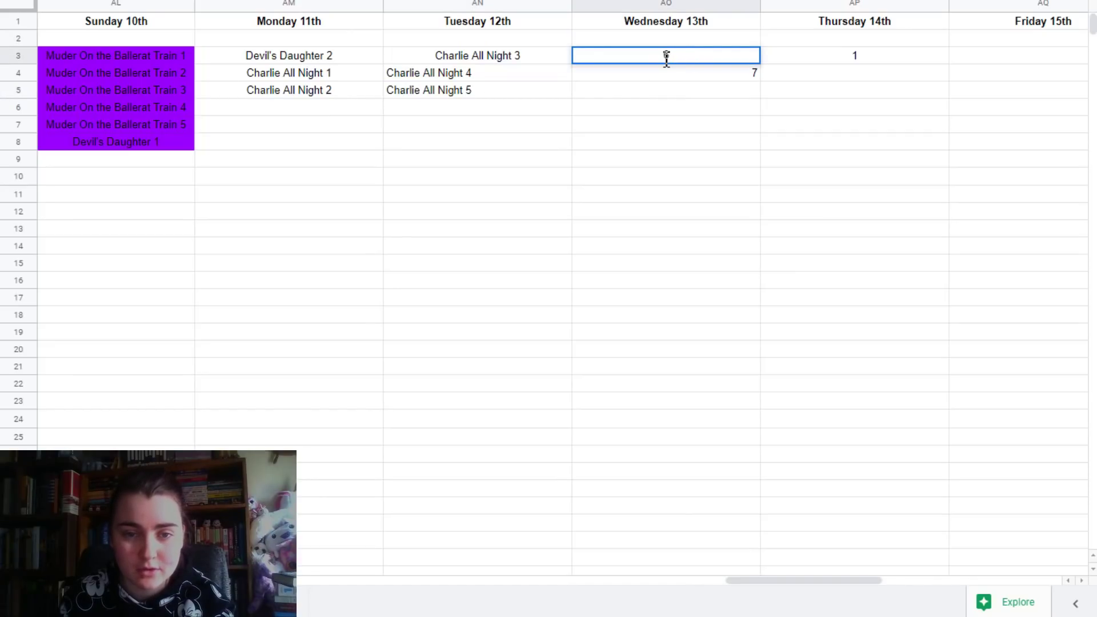
text(Charlie All Night)
key(Return)
double_click(722, 72)
text(Charlie All Night)
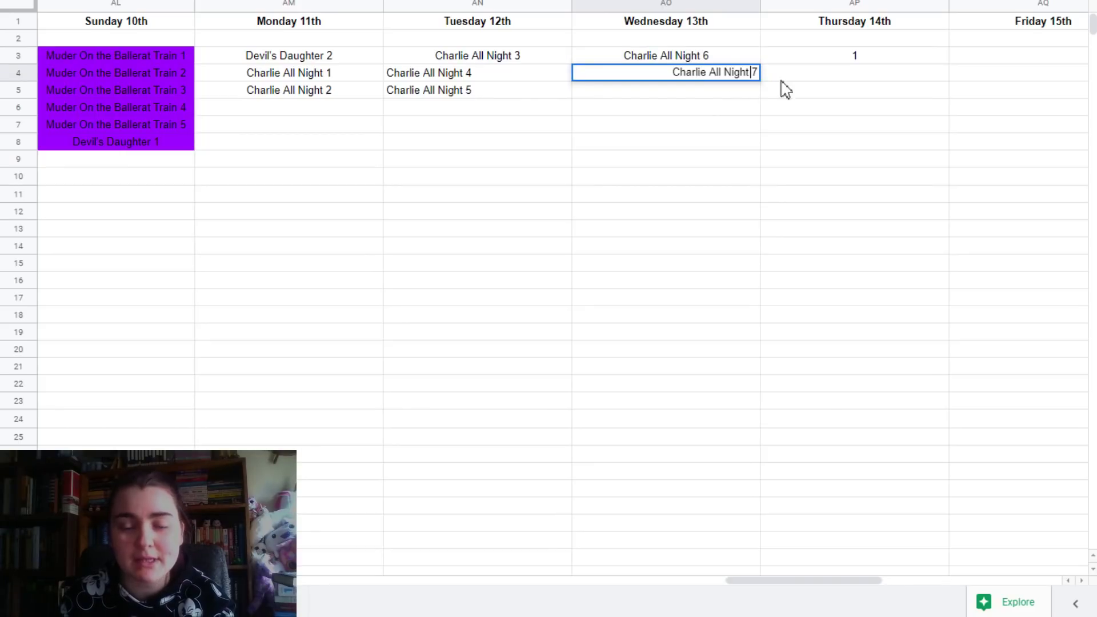
- Add the title "Red Herring Without Mustard" before section number 1 in row 3 of the Thursday 14th column
click(840, 93)
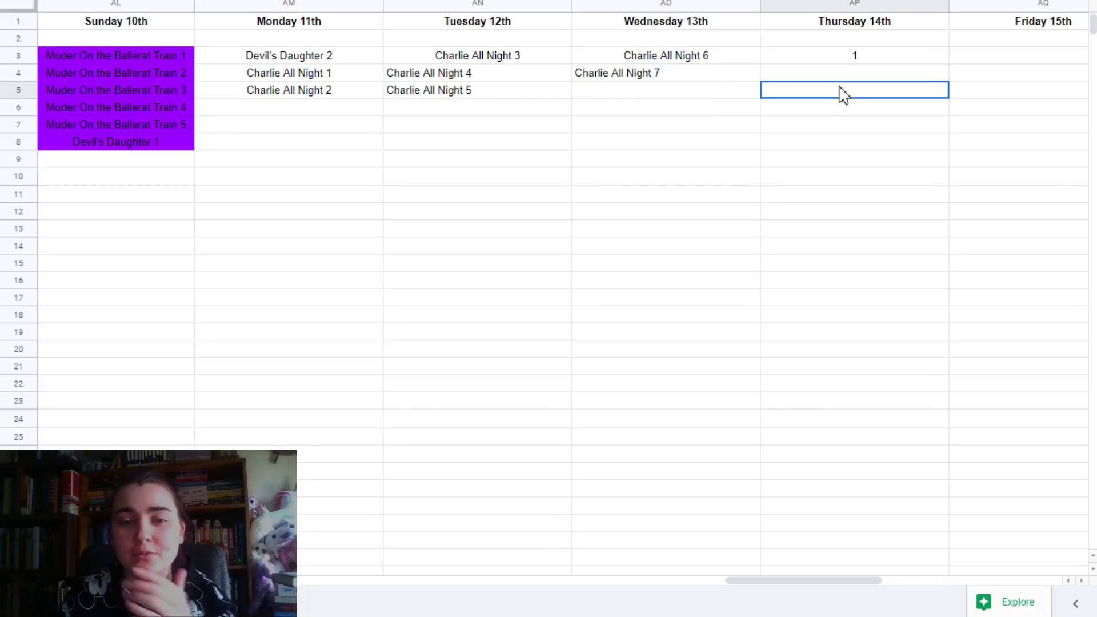
double_click(911, 58)
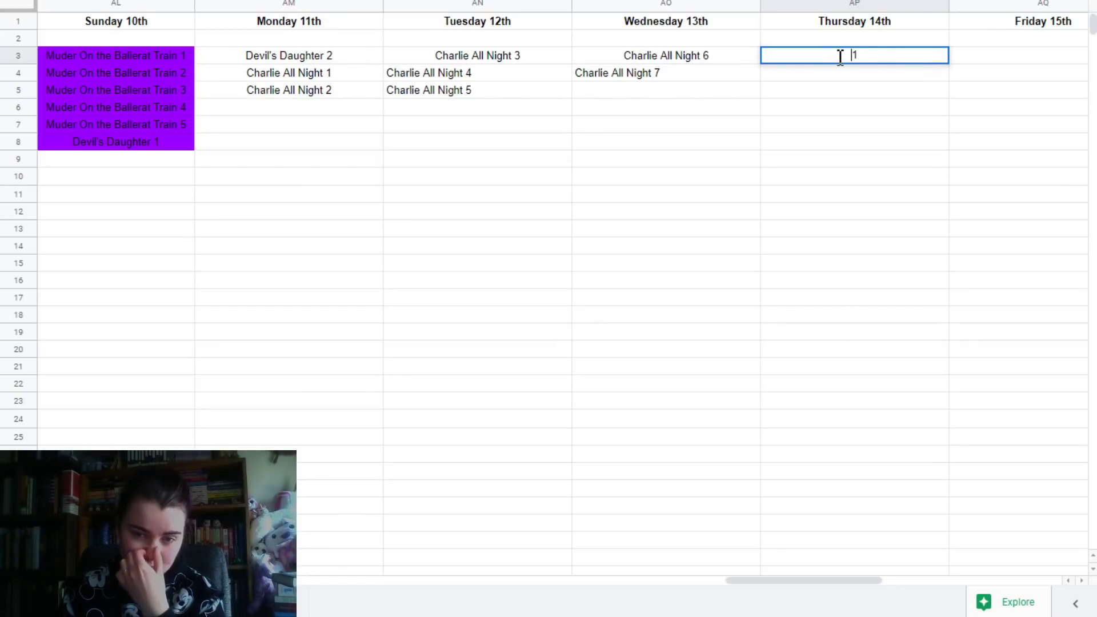
text(Red Her)
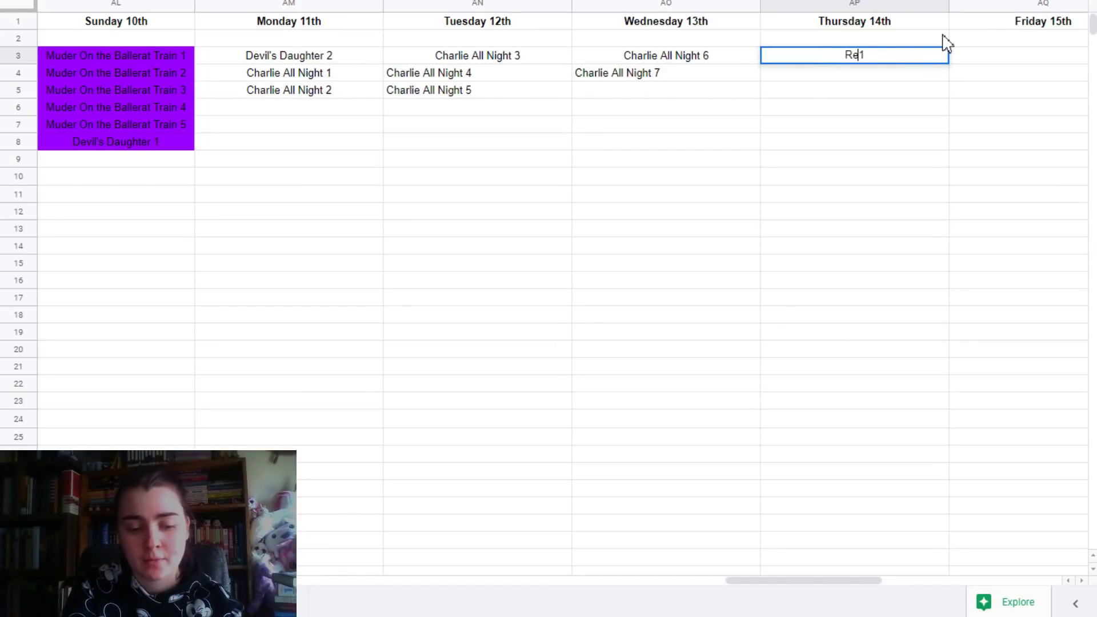
text(rin)
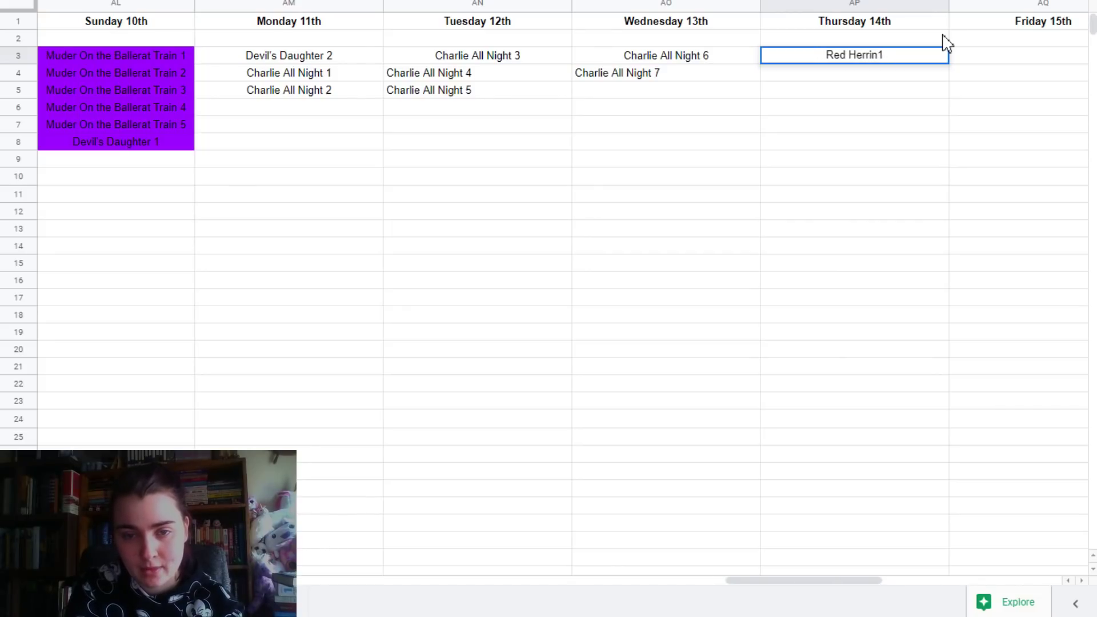
text(g W)
text(ithout Mu)
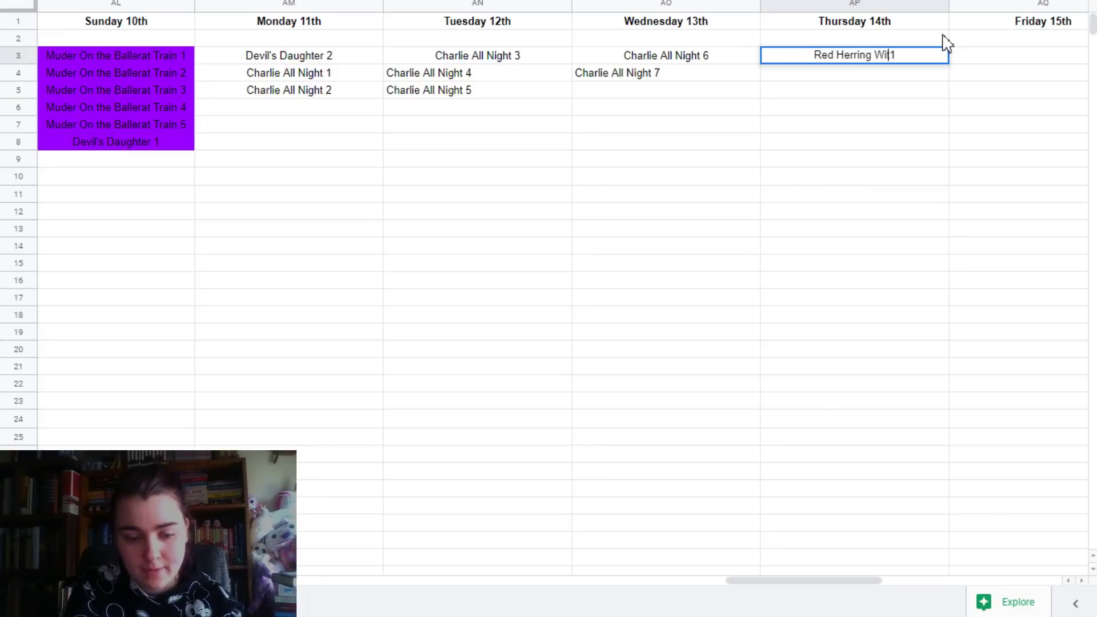
text(strar)
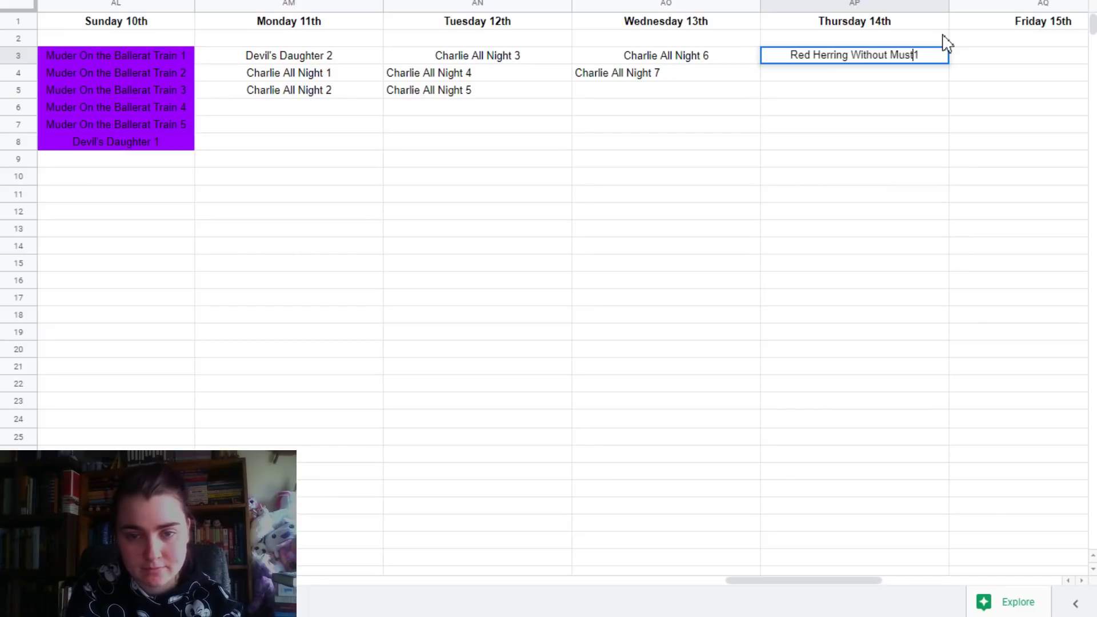
key(BackSpace)
key(BackSpace)
key(BackSpace)
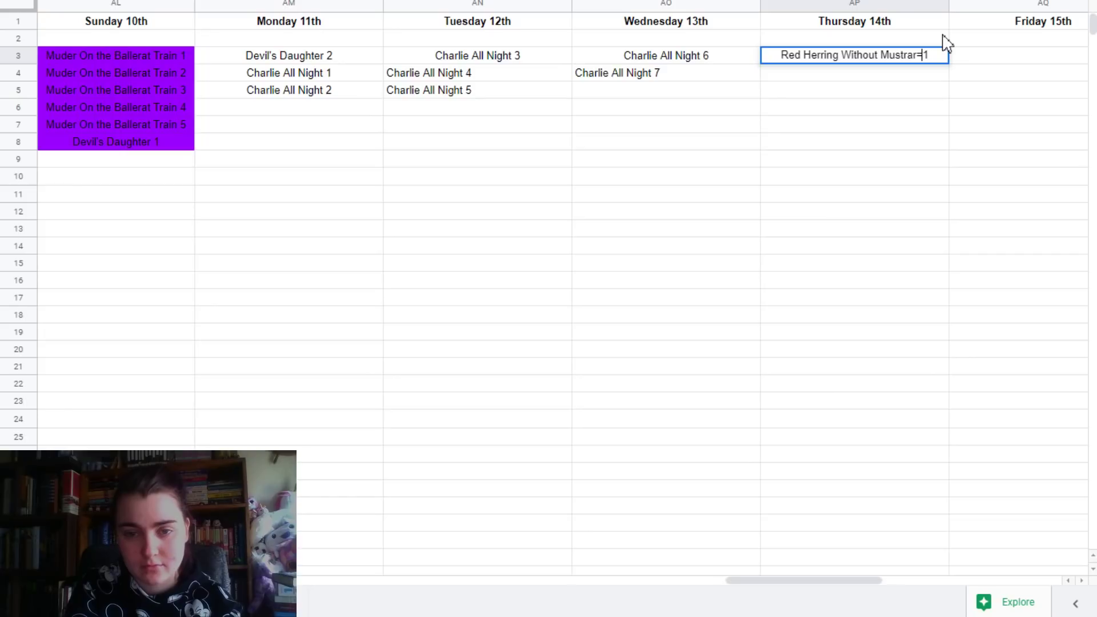
text(ard)
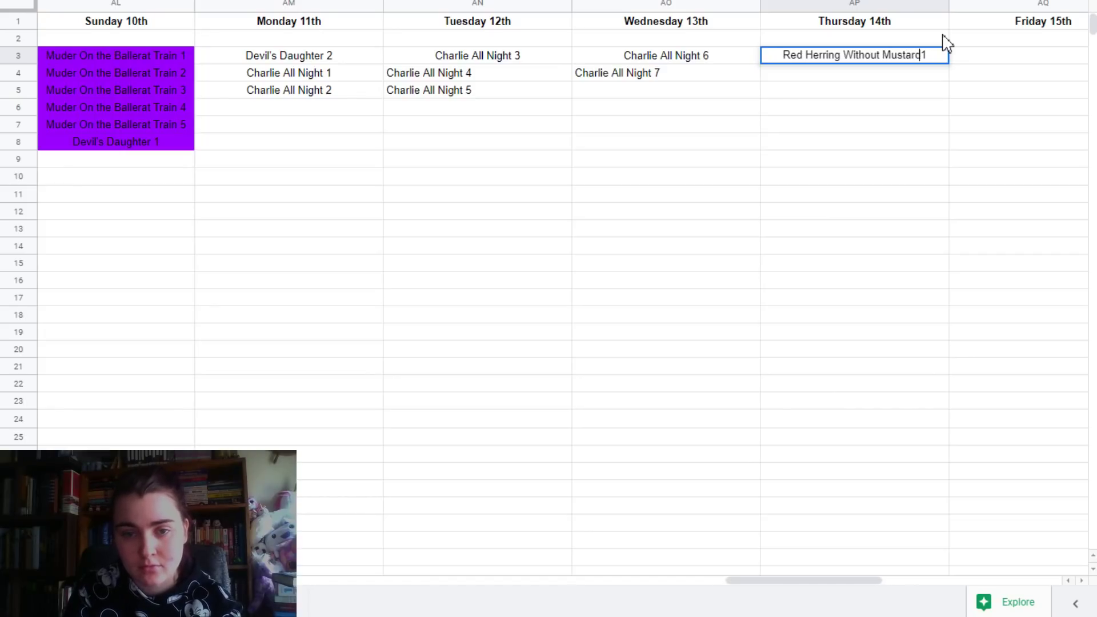
key(Return)
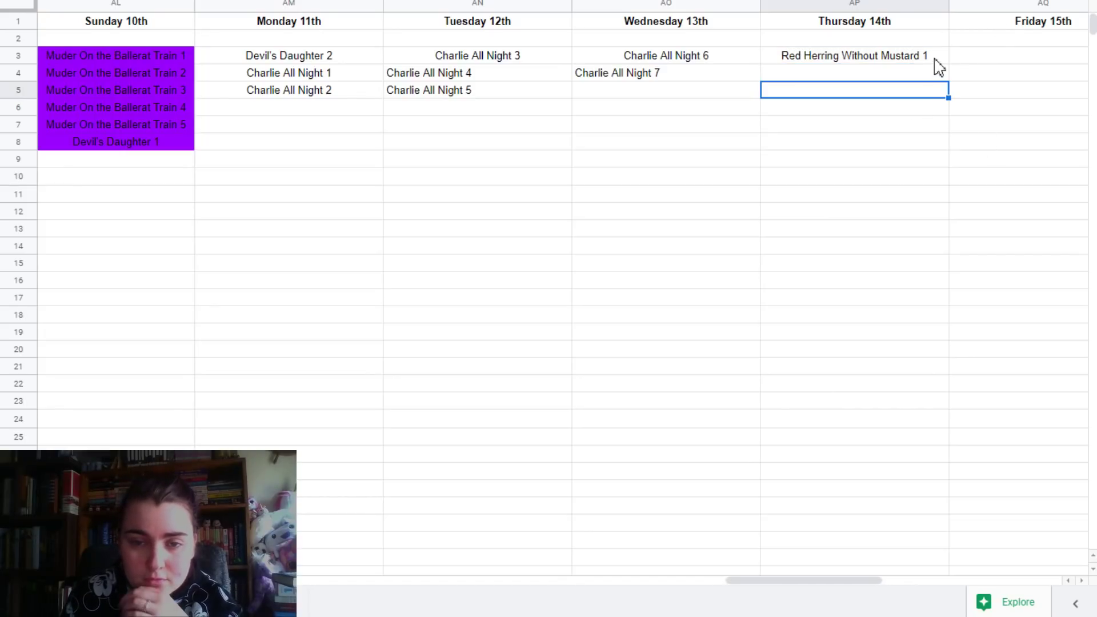
click(931, 60)
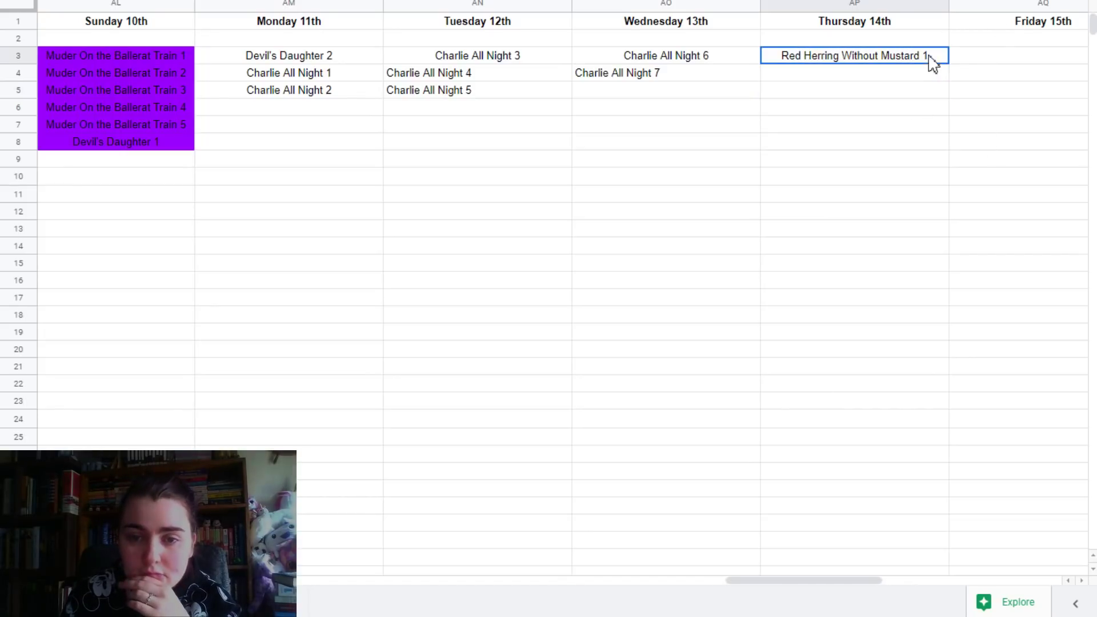
- Fill the Monday 11th entries in rows 3 to 5 with red and the Tuesday 12th entries in rows 3 to 5 with orange
click(286, 60)
key(shift+Down)
key(shift+Down)
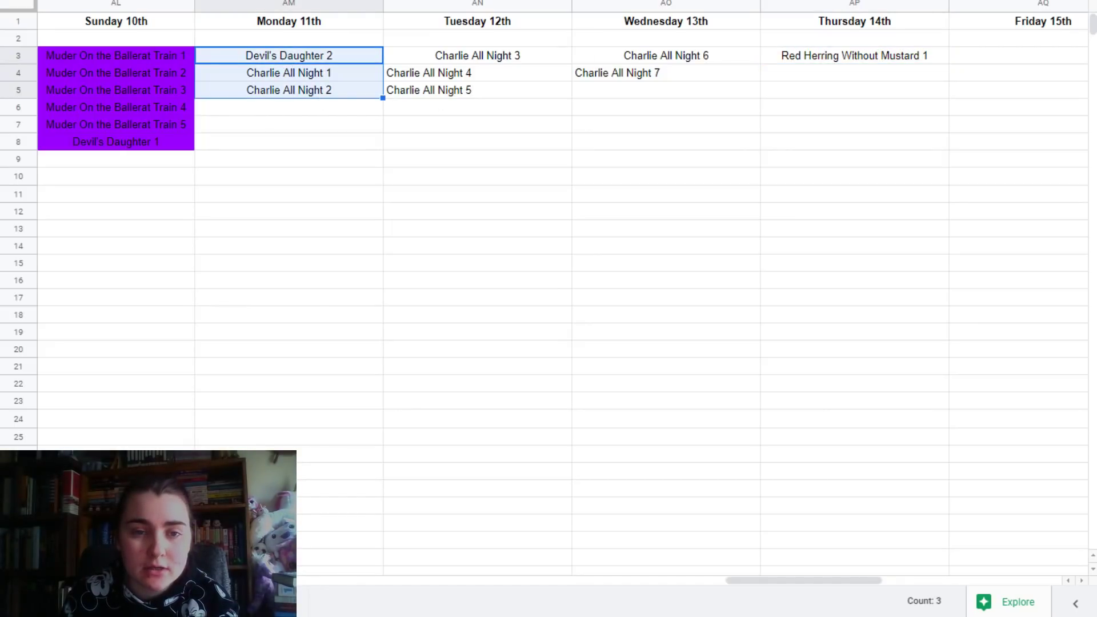
click(575, 0)
click(600, 34)
click(515, 60)
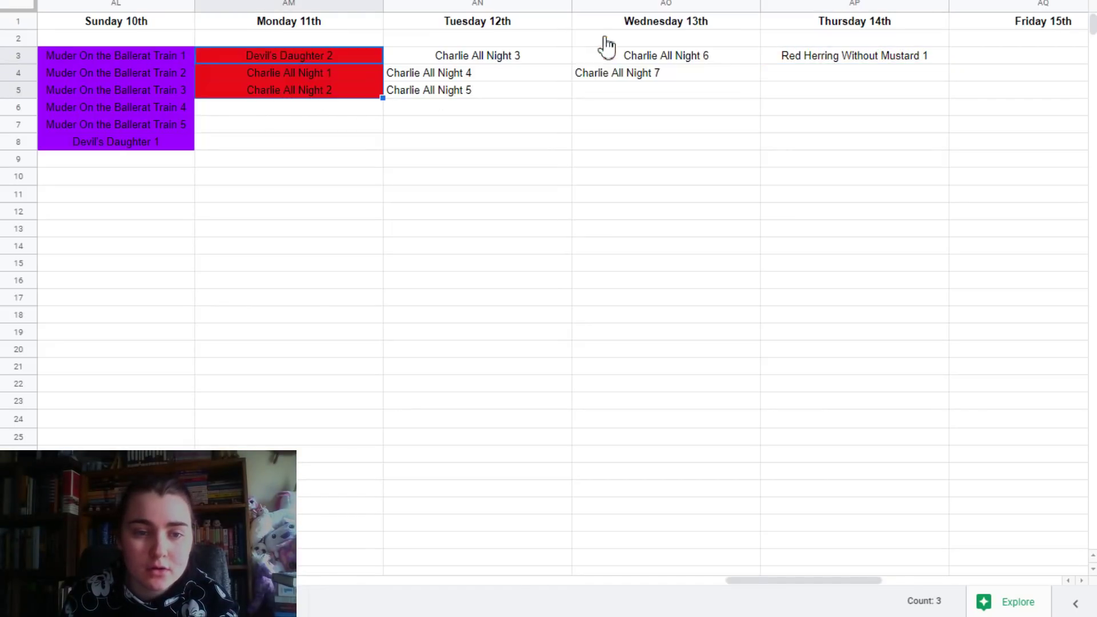
shift+click(515, 98)
click(575, 1)
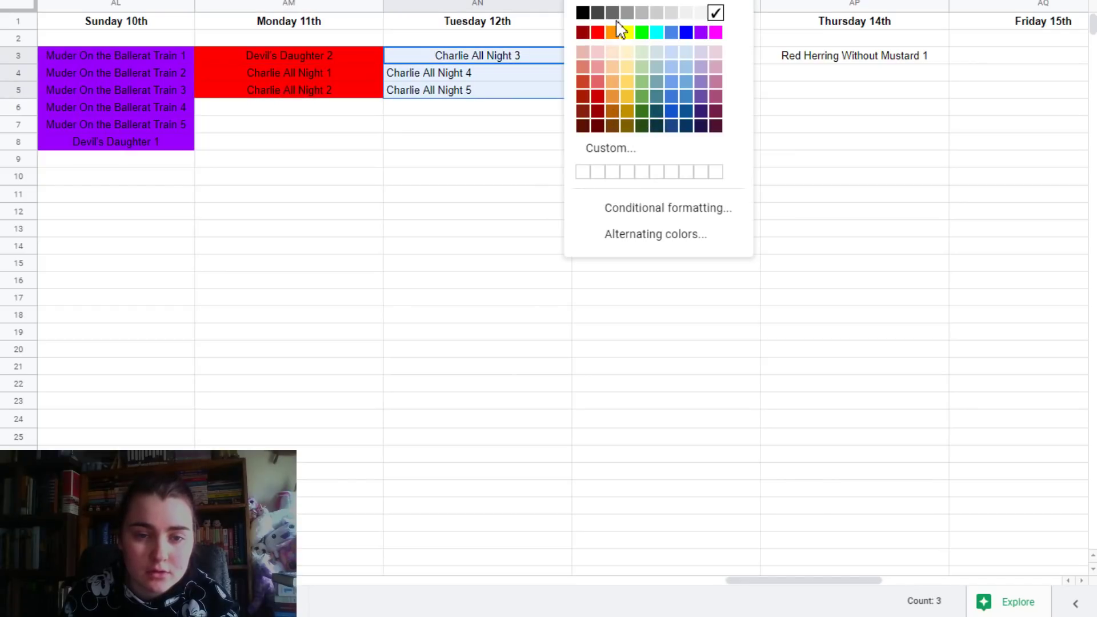
click(612, 33)
- Fill the two Wednesday 13th entries with yellow and the Thursday 14th entry with dark green
click(638, 55)
shift+click(648, 73)
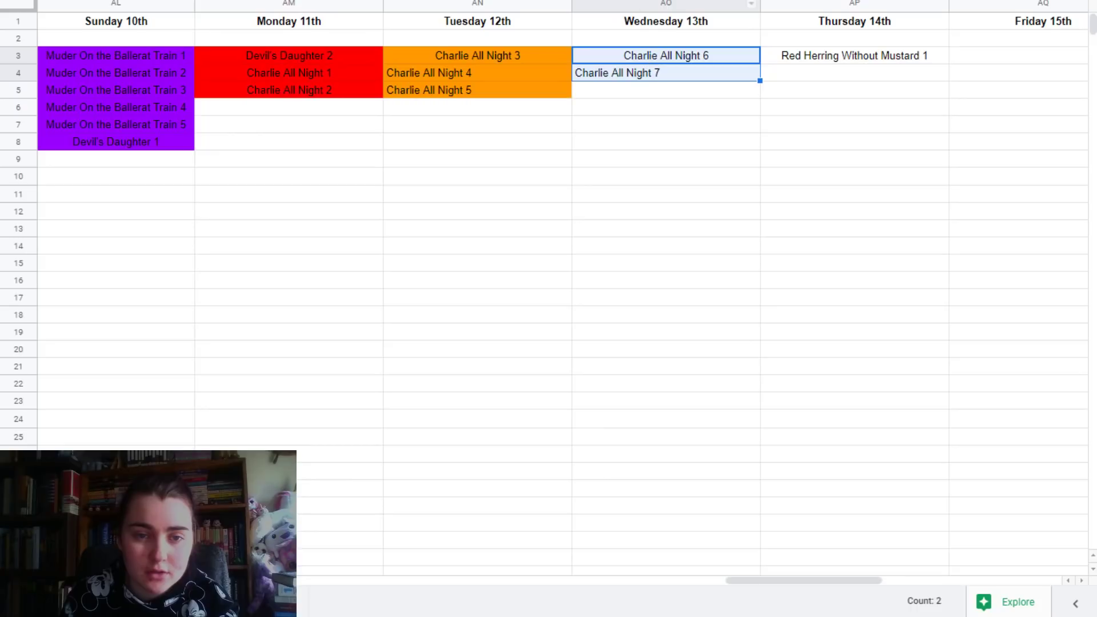
click(575, 1)
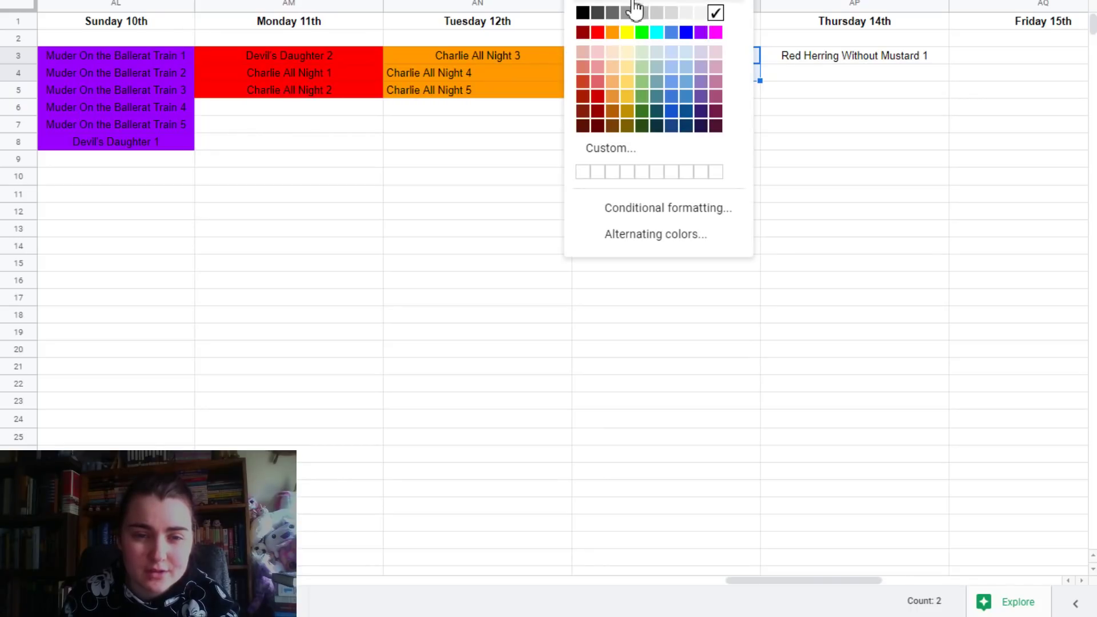
click(626, 32)
click(879, 60)
click(574, 0)
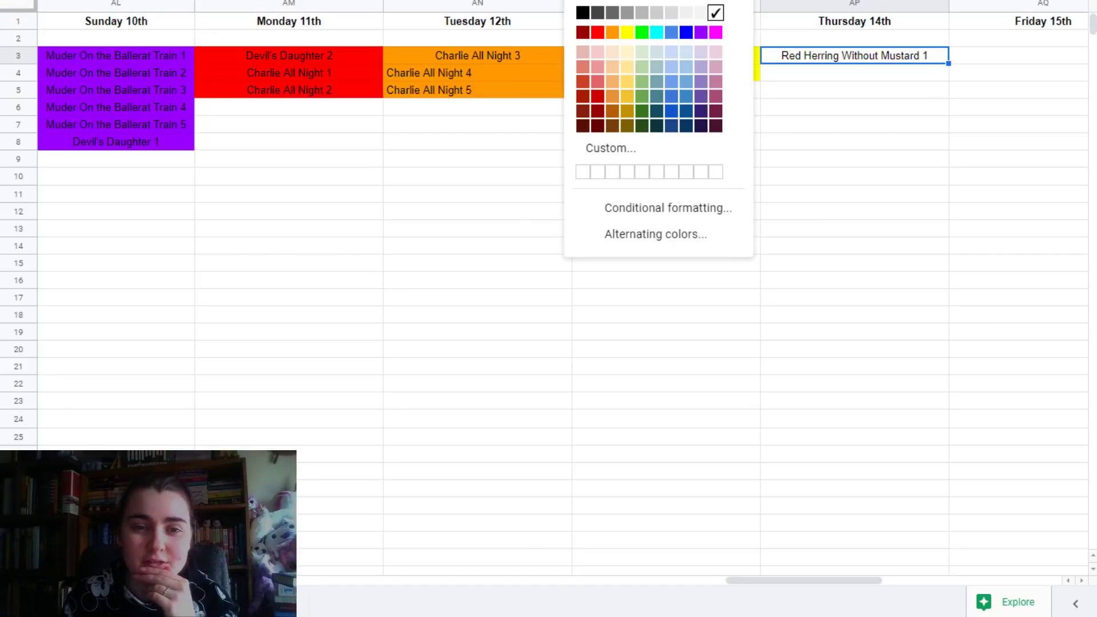
click(642, 111)
click(746, 114)
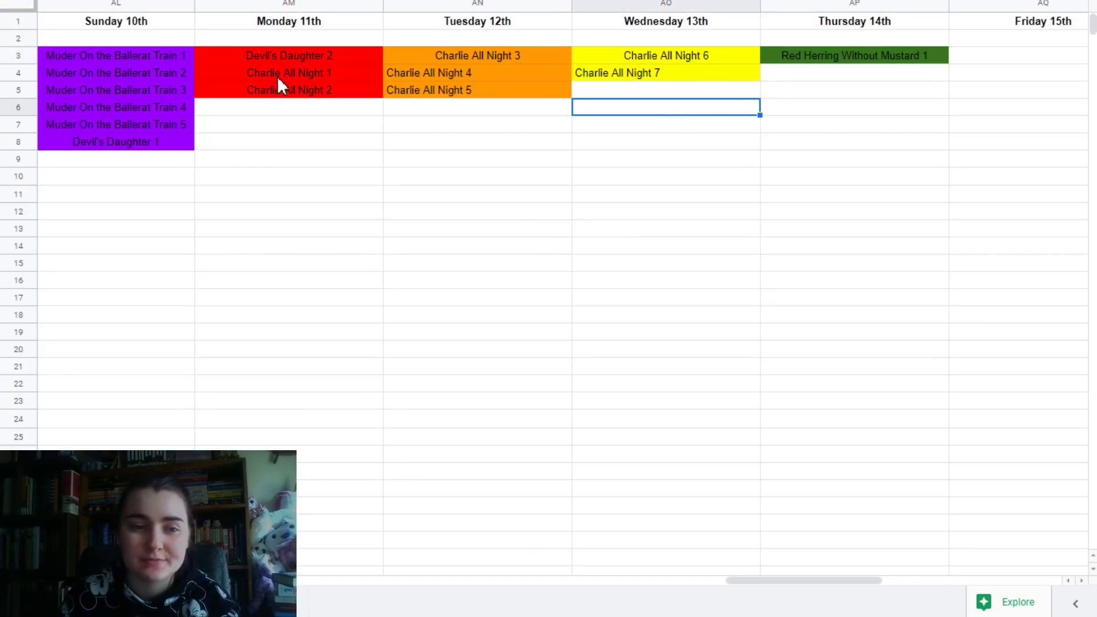
- Centre-align the contents of the Sunday 10th through Friday 15th columns
click(171, 5)
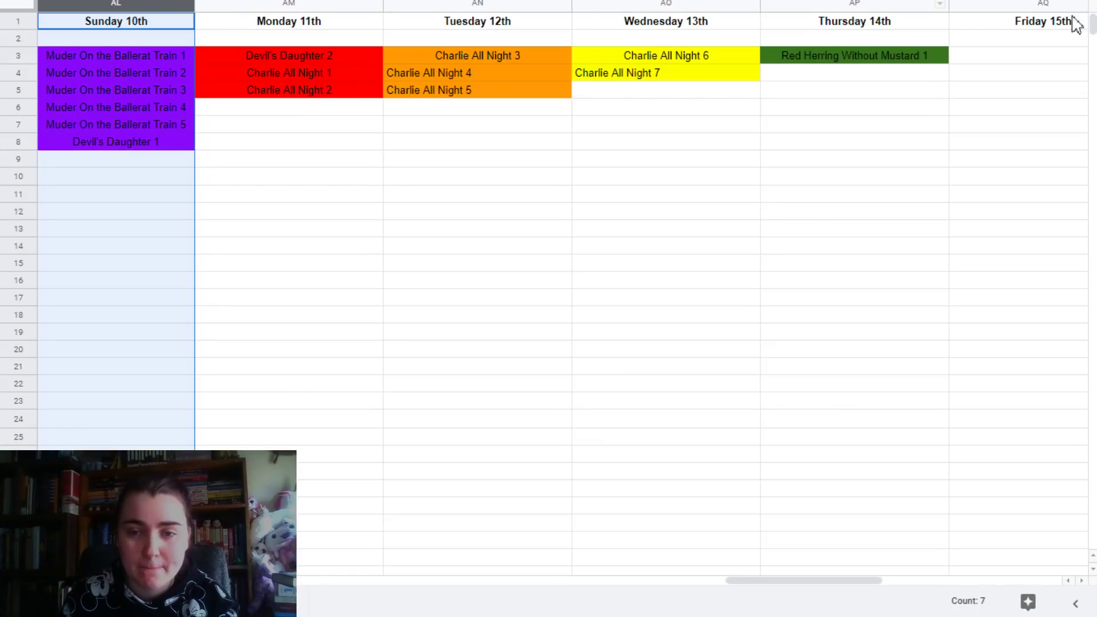
shift+click(1042, 5)
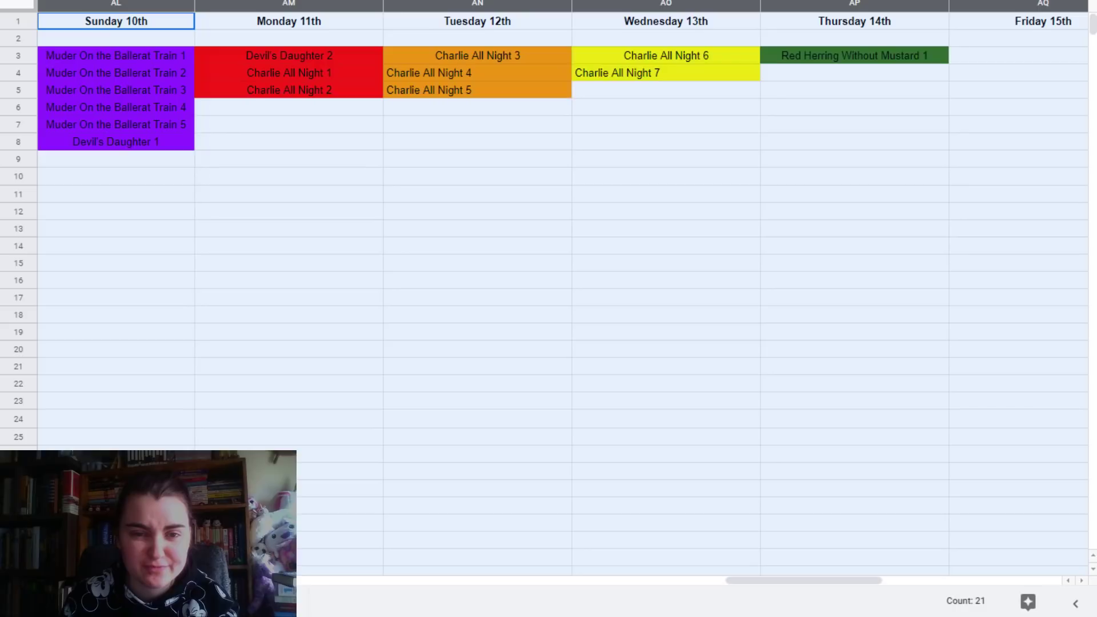
key(ctrl+shift+e)
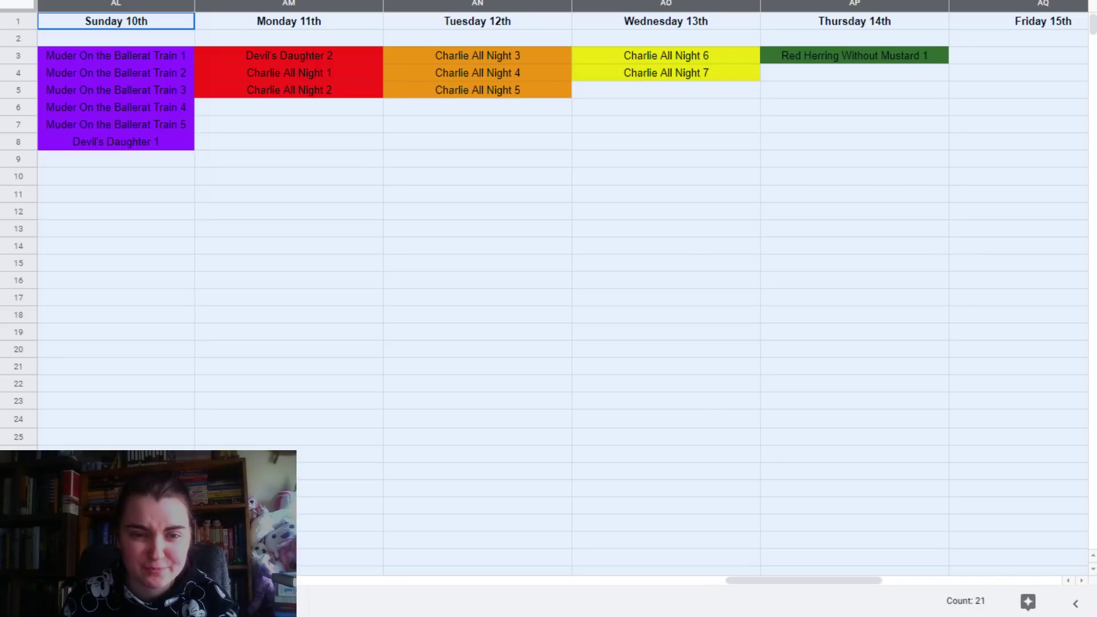
click(551, 141)
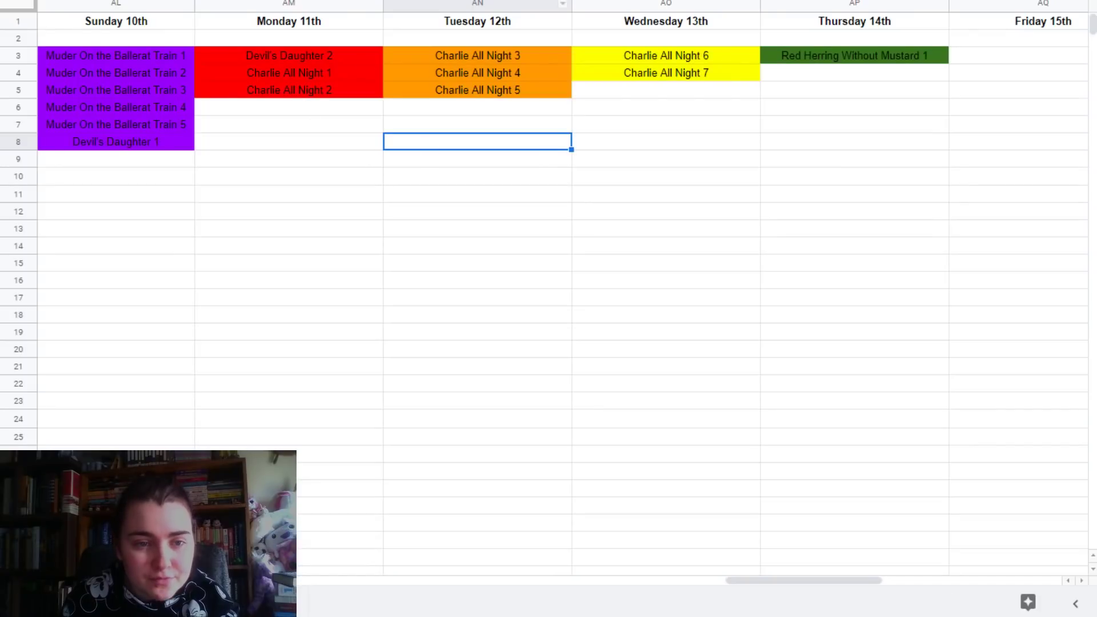
- Narrow the Monday 11th, Tuesday 12th, Wednesday 13th and Thursday 14th columns to fit their text
drag(382, 6, 297, 6)
drag(485, 6, 389, 20)
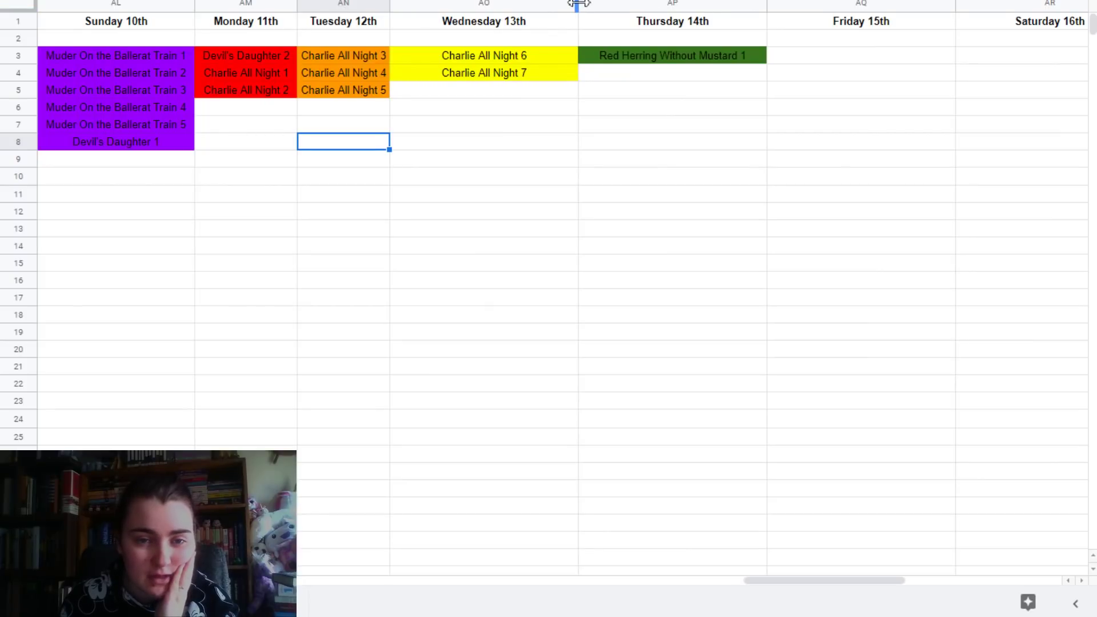
drag(577, 4, 493, 7)
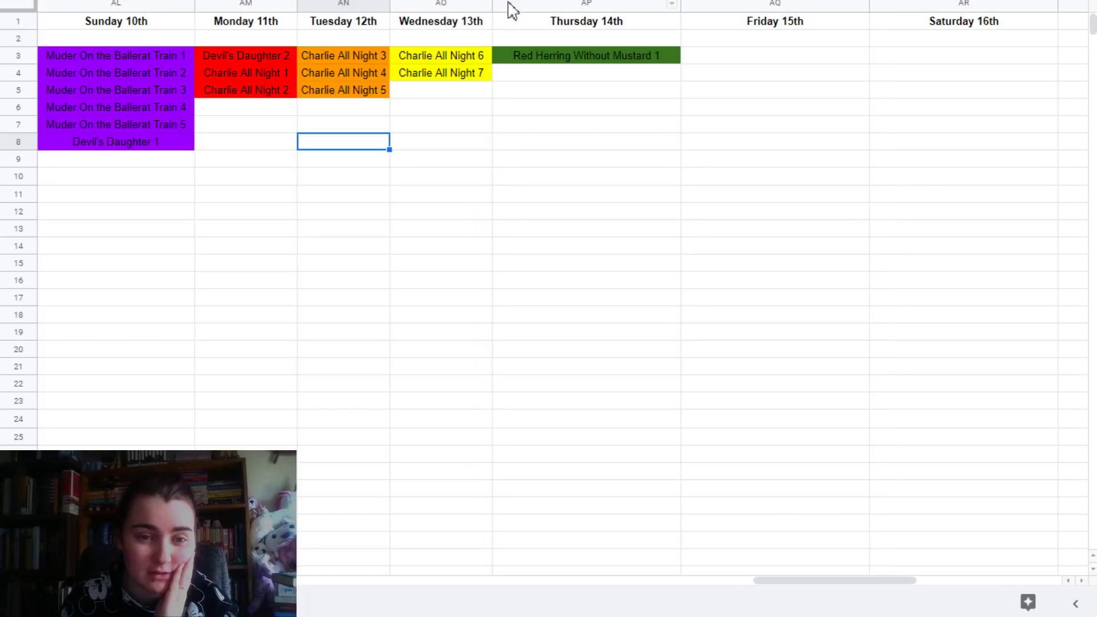
drag(679, 5, 650, 5)
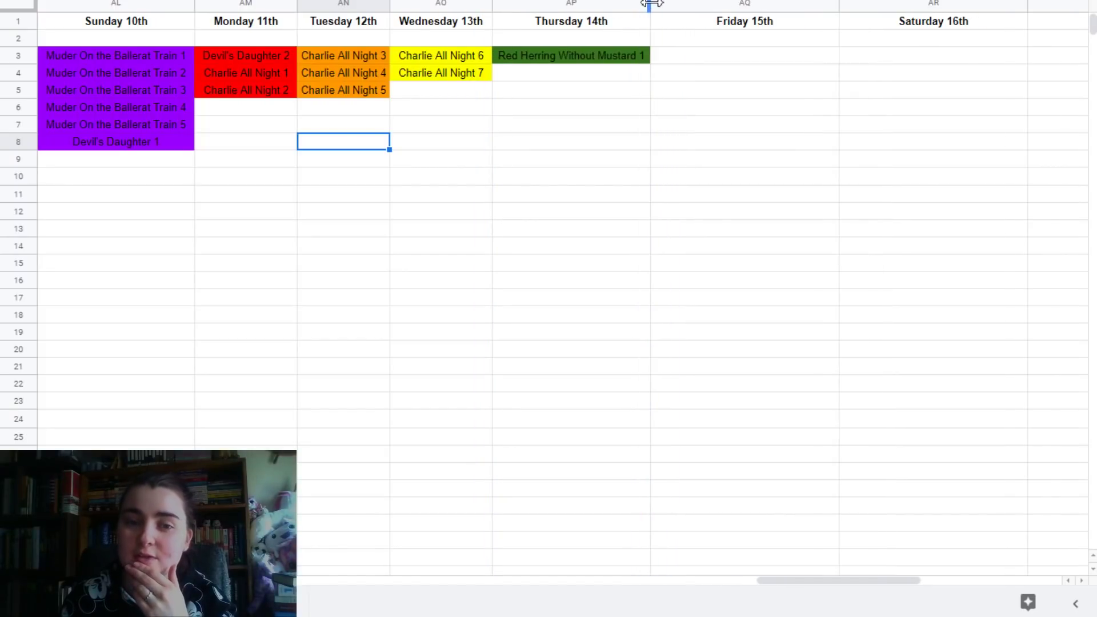
click(725, 62)
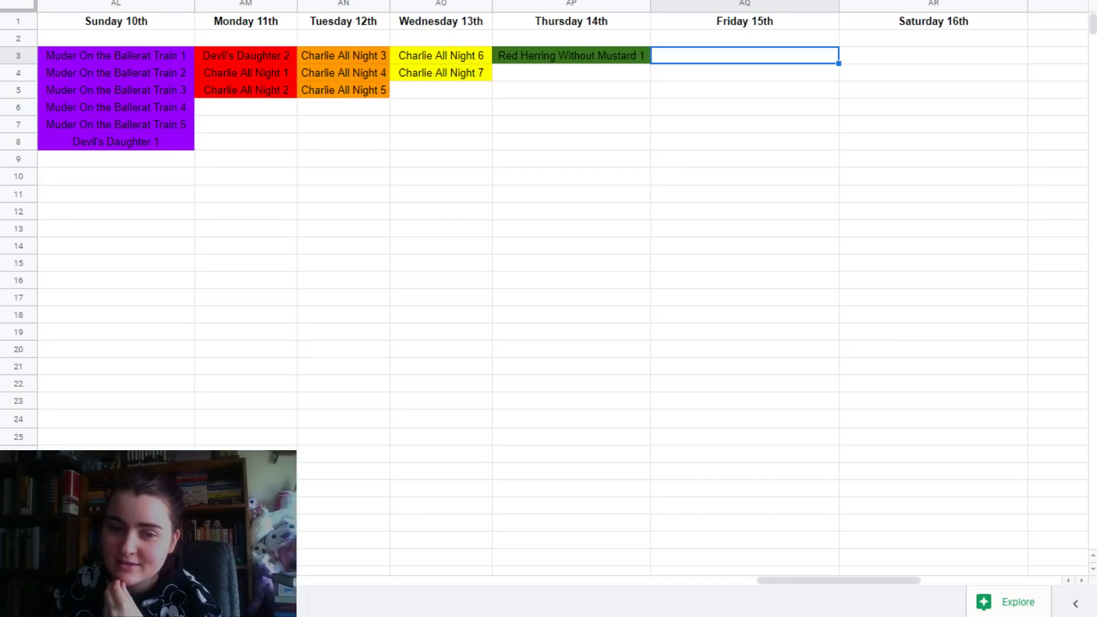
click(251, 228)
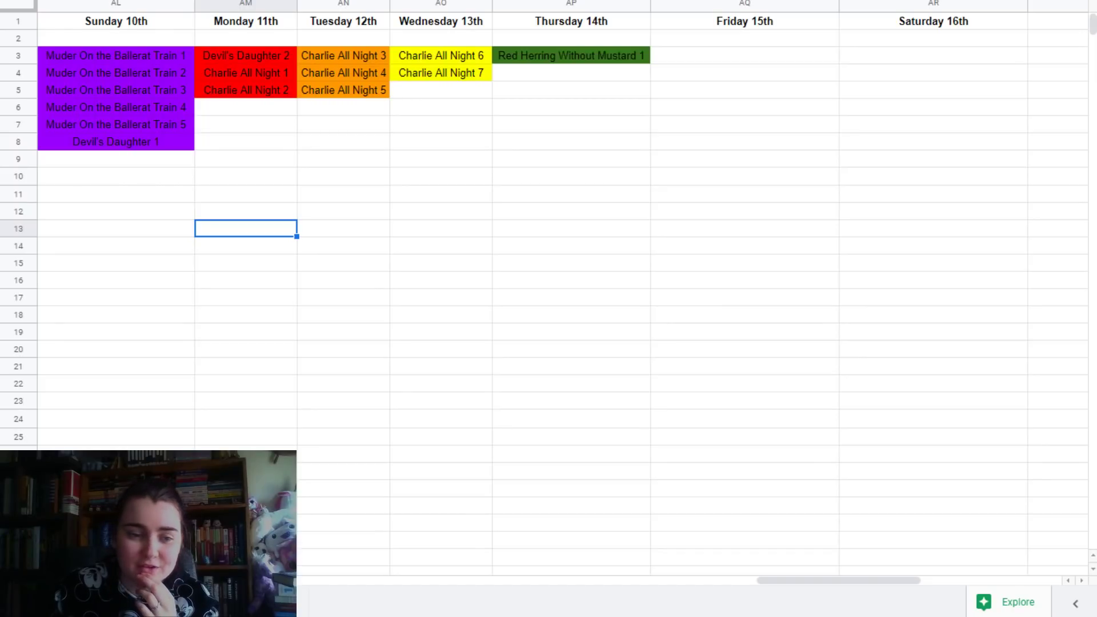
click(203, 318)
- Narrow the Friday 15th and Saturday 16th columns to fit their headings, and make the Sunday 17th column moderately narrower, leaving space around its heading
drag(786, 587, 879, 595)
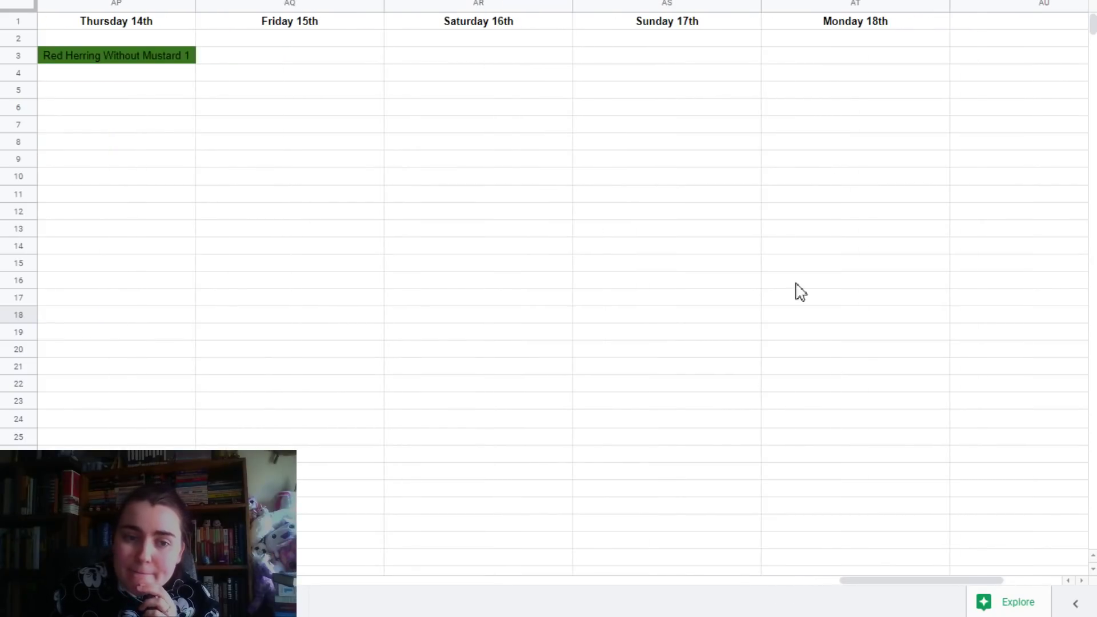
click(874, 61)
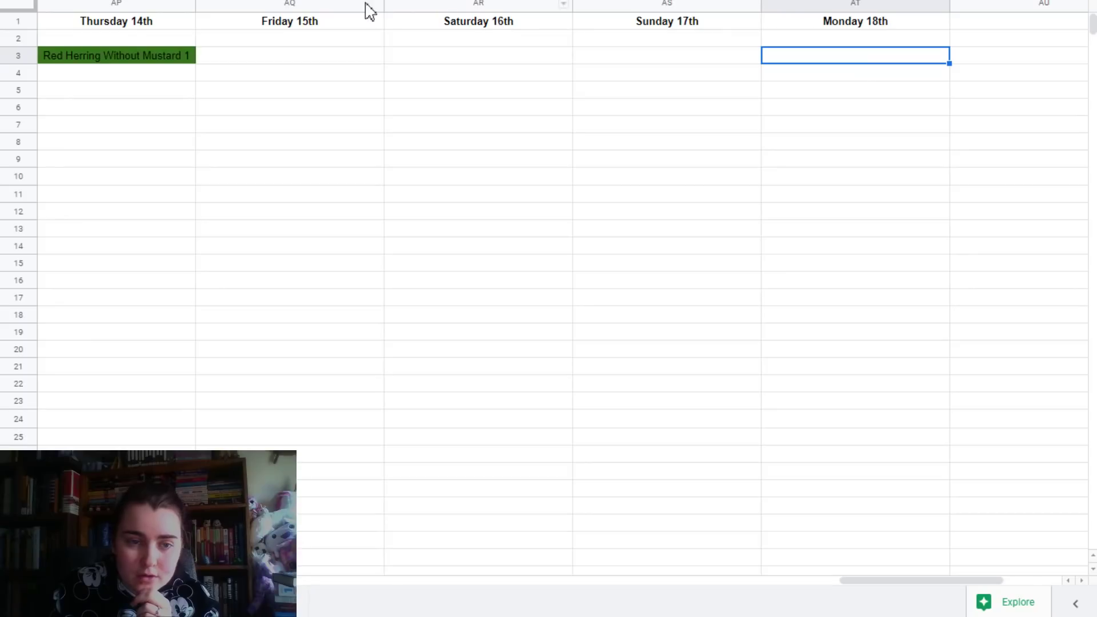
drag(382, 4, 258, 3)
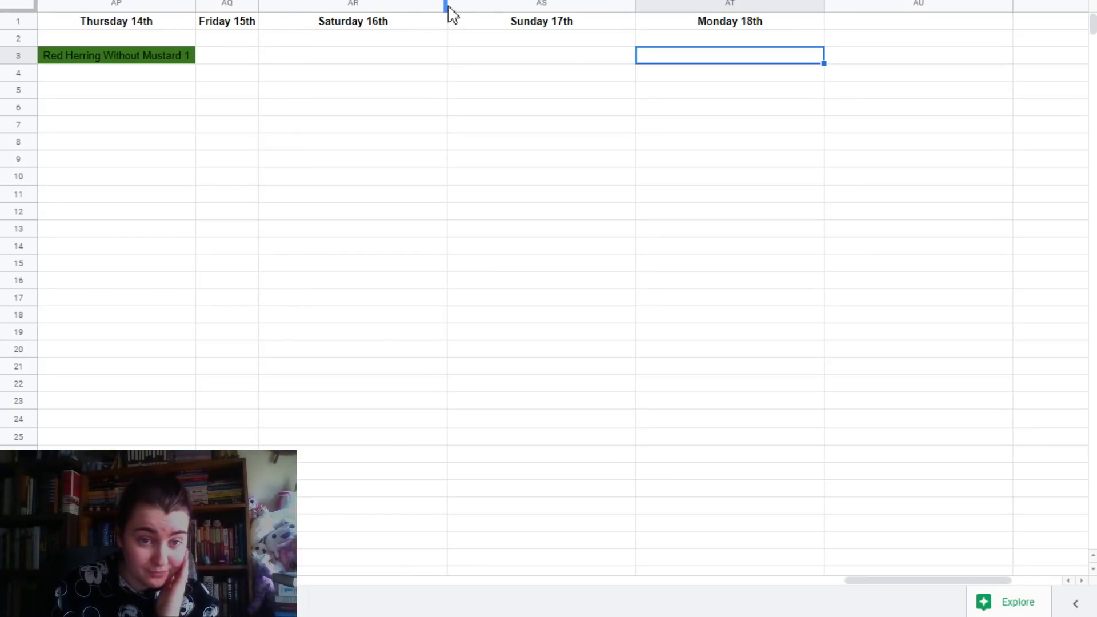
drag(447, 5, 341, 6)
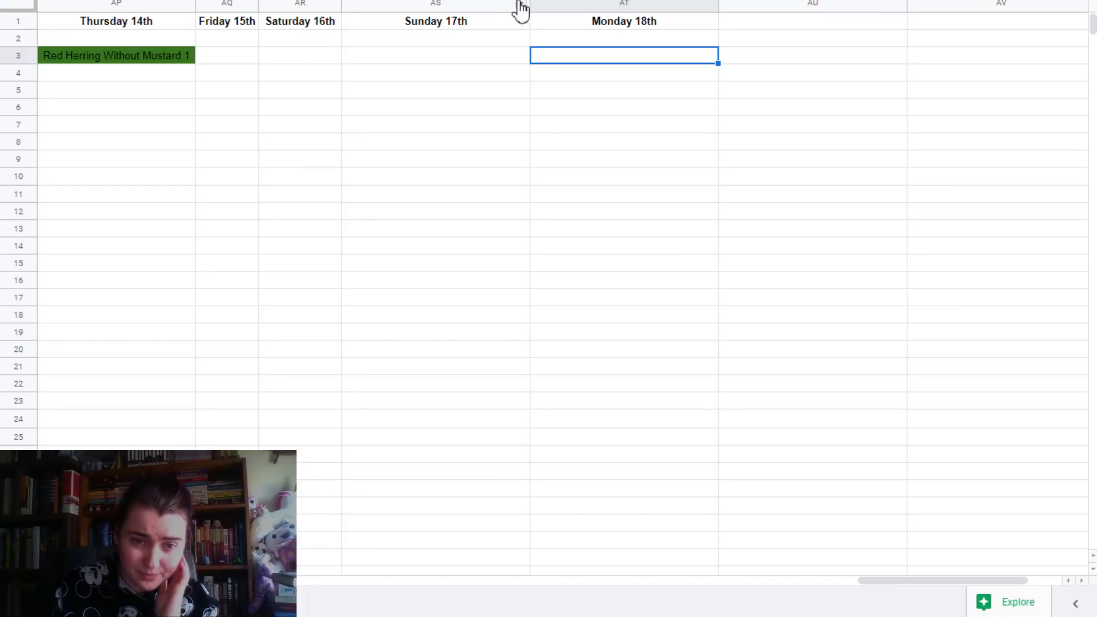
drag(529, 5, 420, 4)
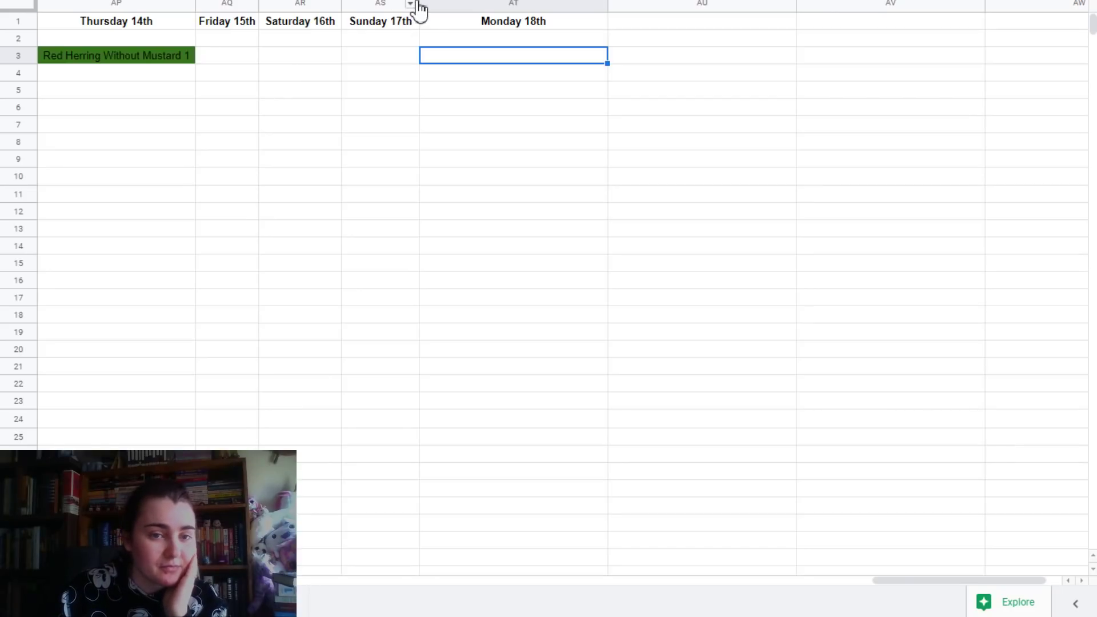
drag(419, 5, 493, 5)
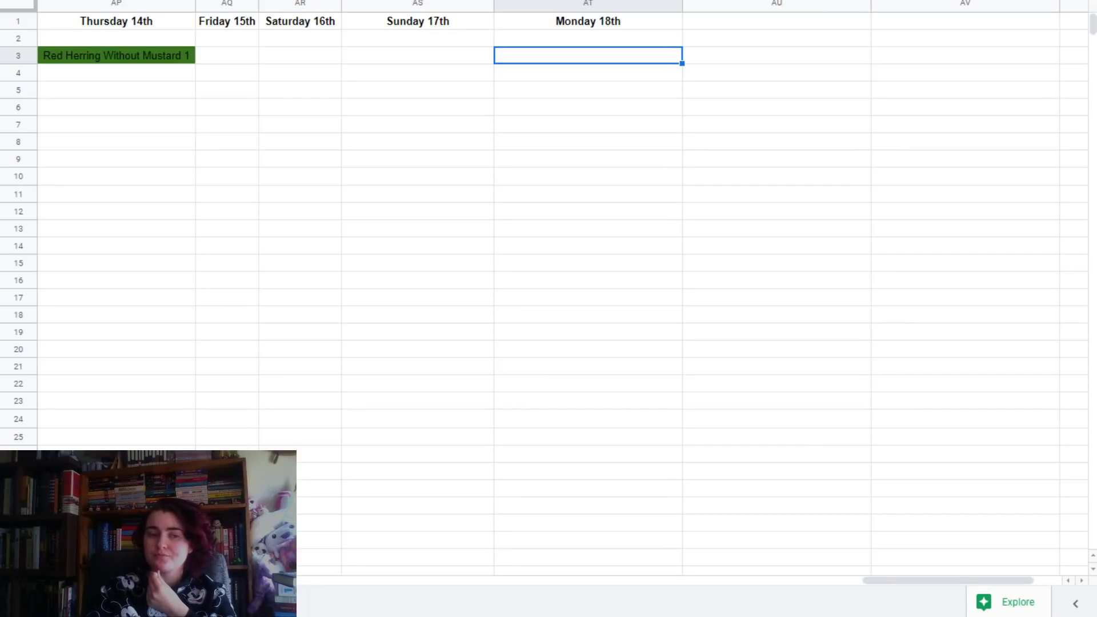
click(189, 403)
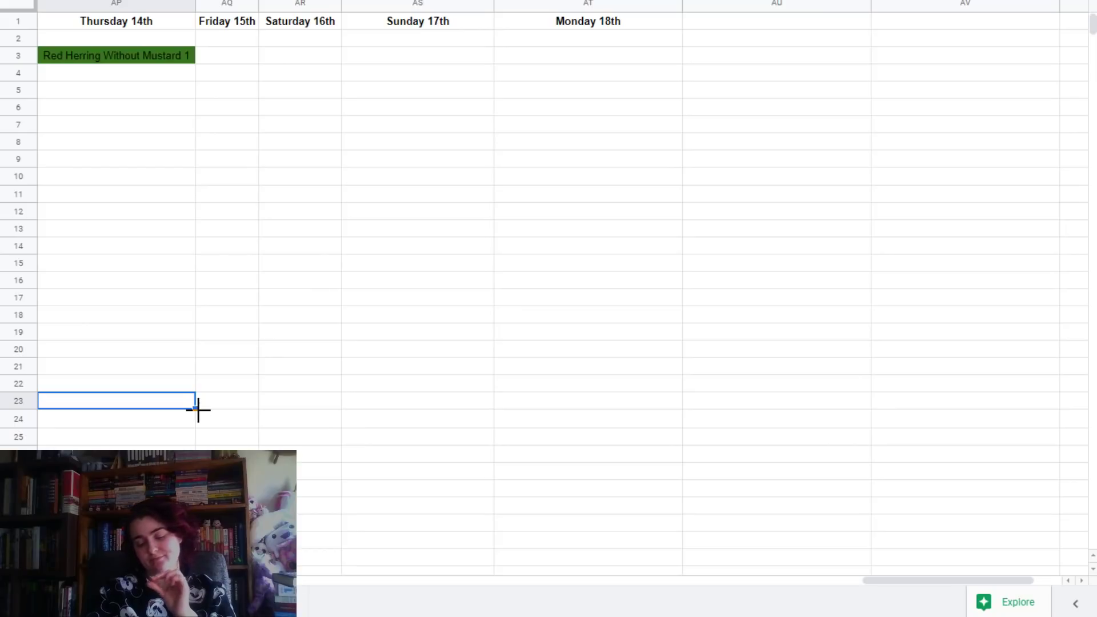